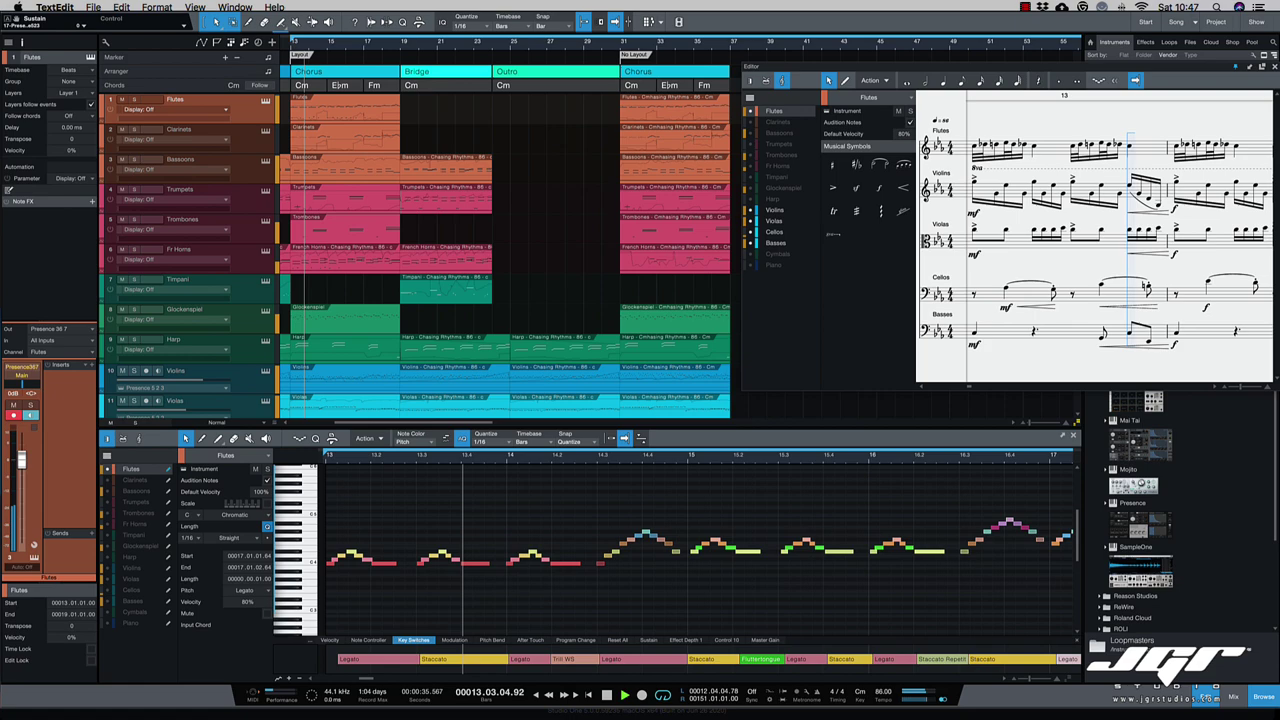
- Switch to Studio One and create an empty show titled Test Show at a 44.1 kHz sample rate
key(super+Tab)
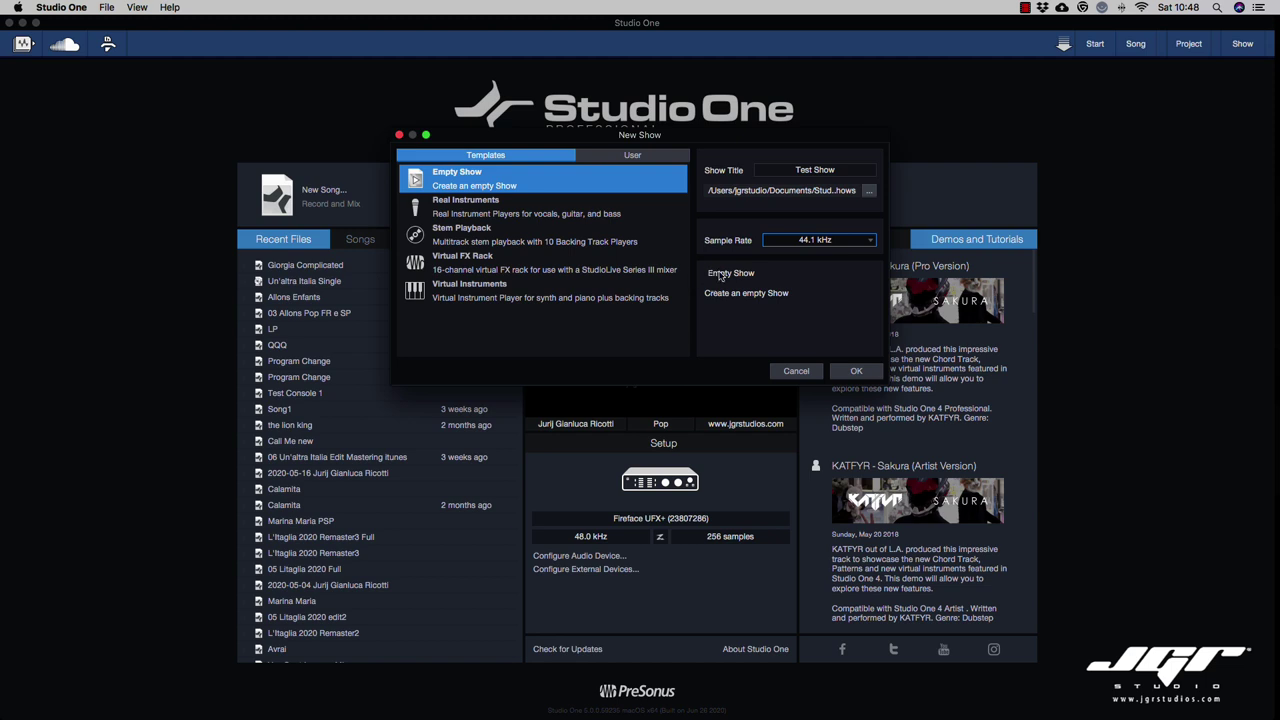
click(866, 371)
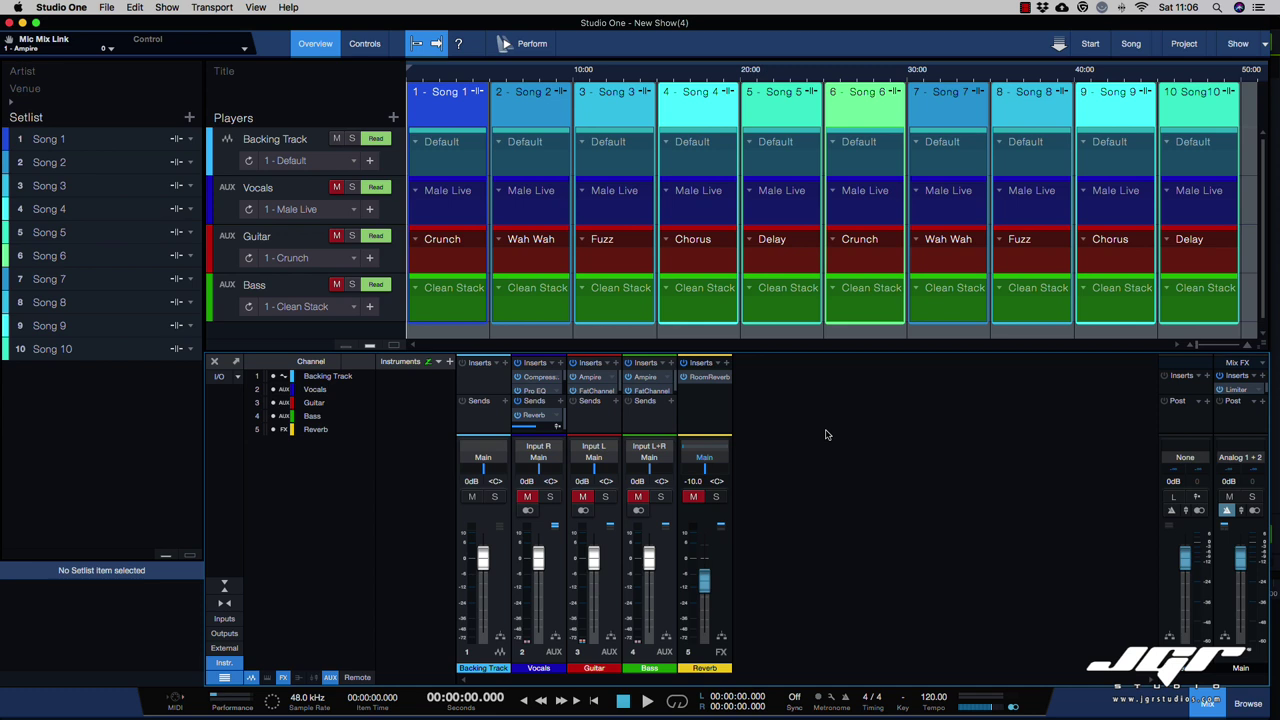
drag(814, 353, 814, 355)
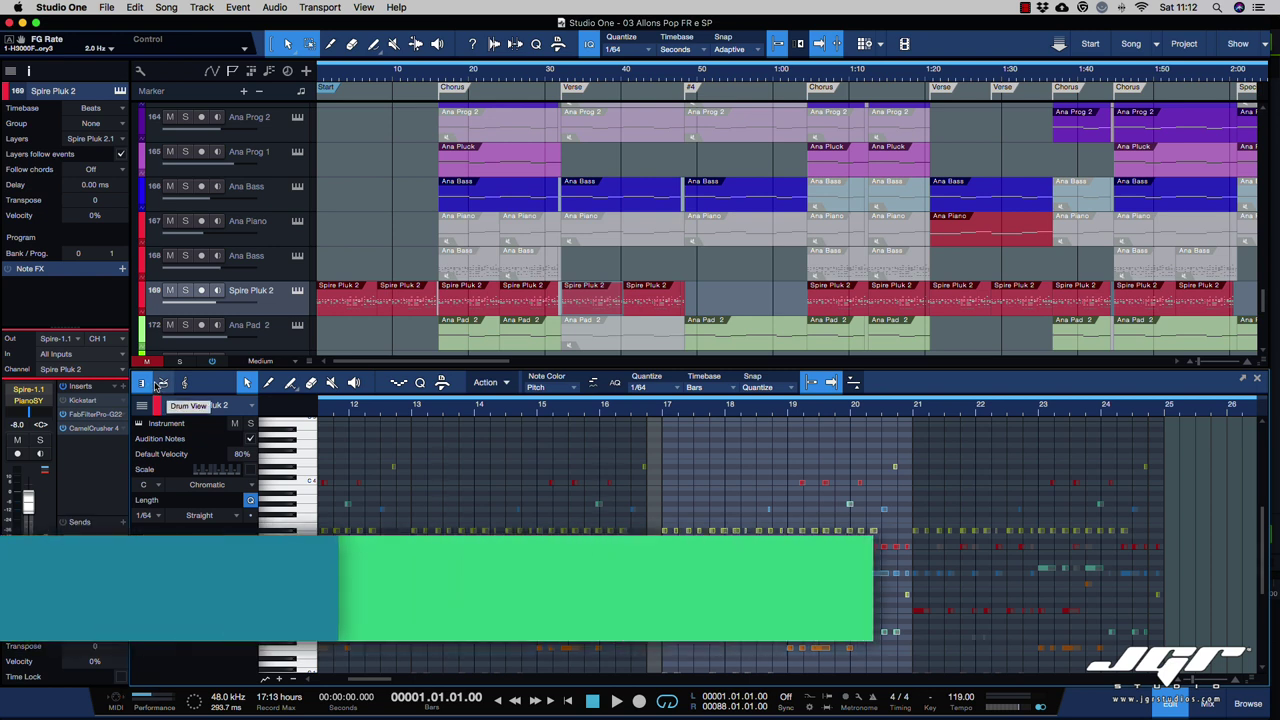
- Display the Spire Pluk 2 part as a score in the note editor
click(185, 384)
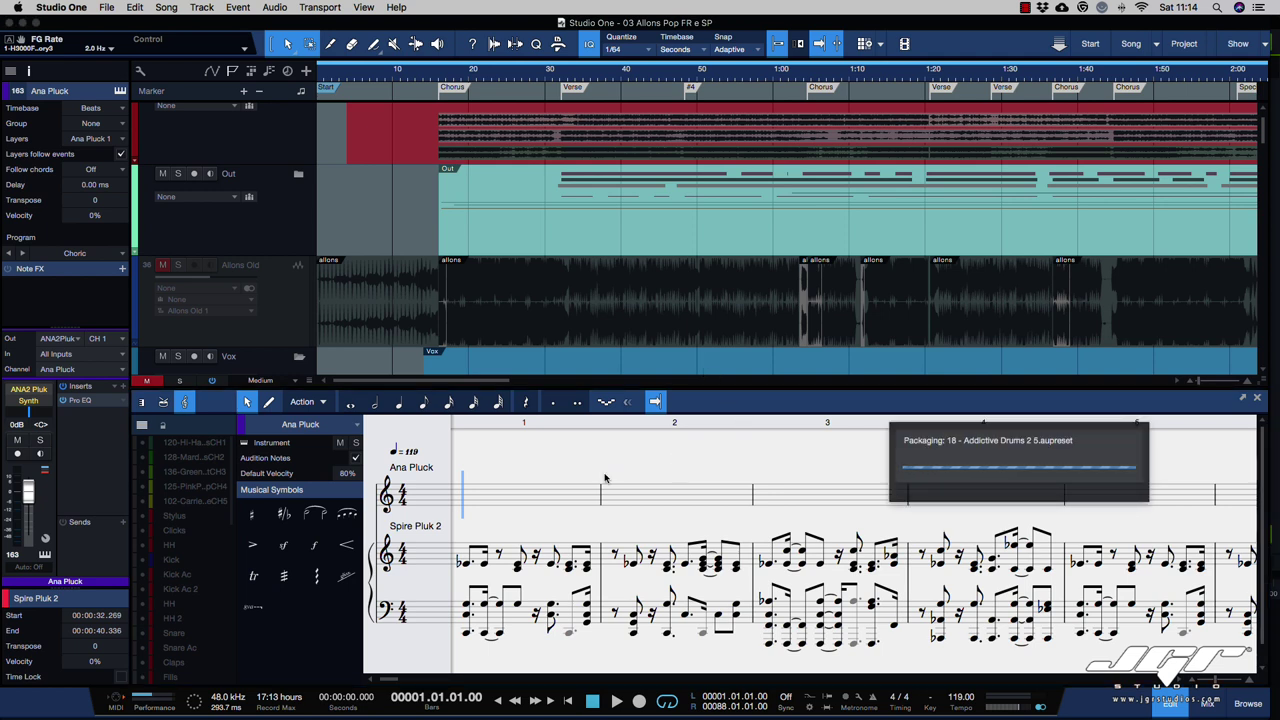
scroll(596, 477, right, 2)
scroll(411, 519, left, 3)
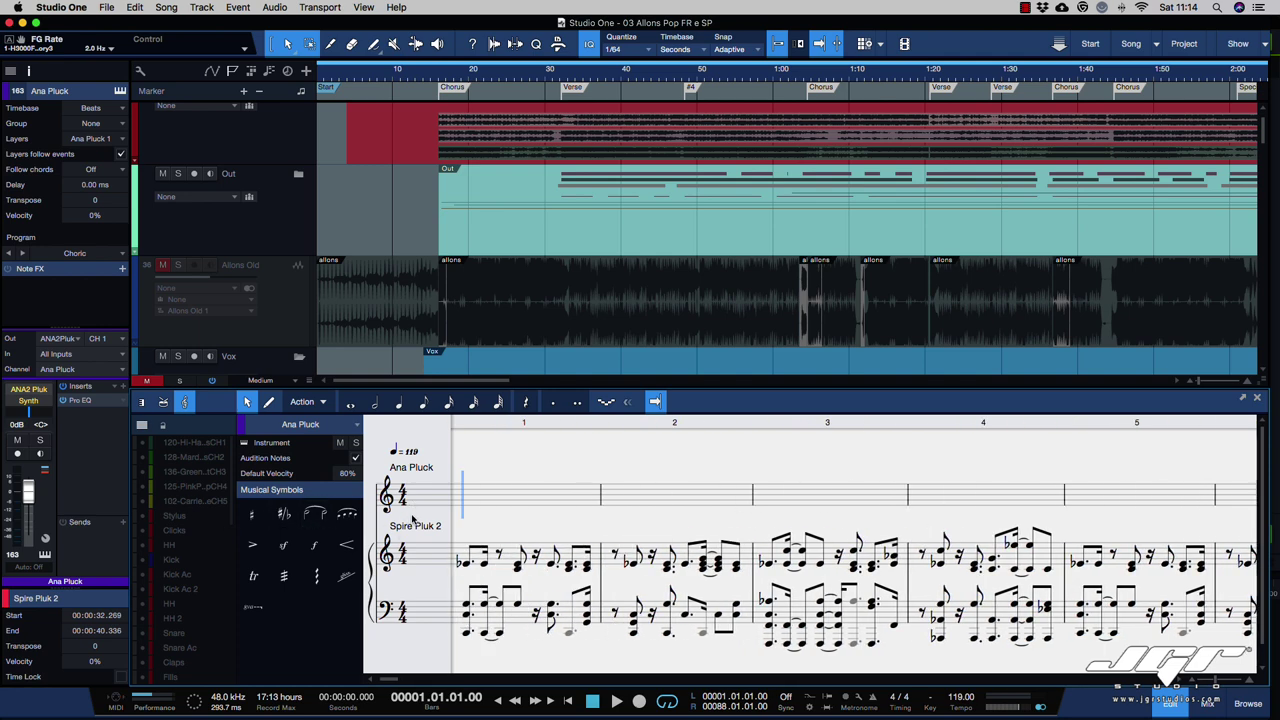
- Add the tracks from Ana Prog 2 down to StraightBe..CH15 to the score and enlarge the editor
scroll(168, 535, down, 4)
scroll(168, 535, down, 3)
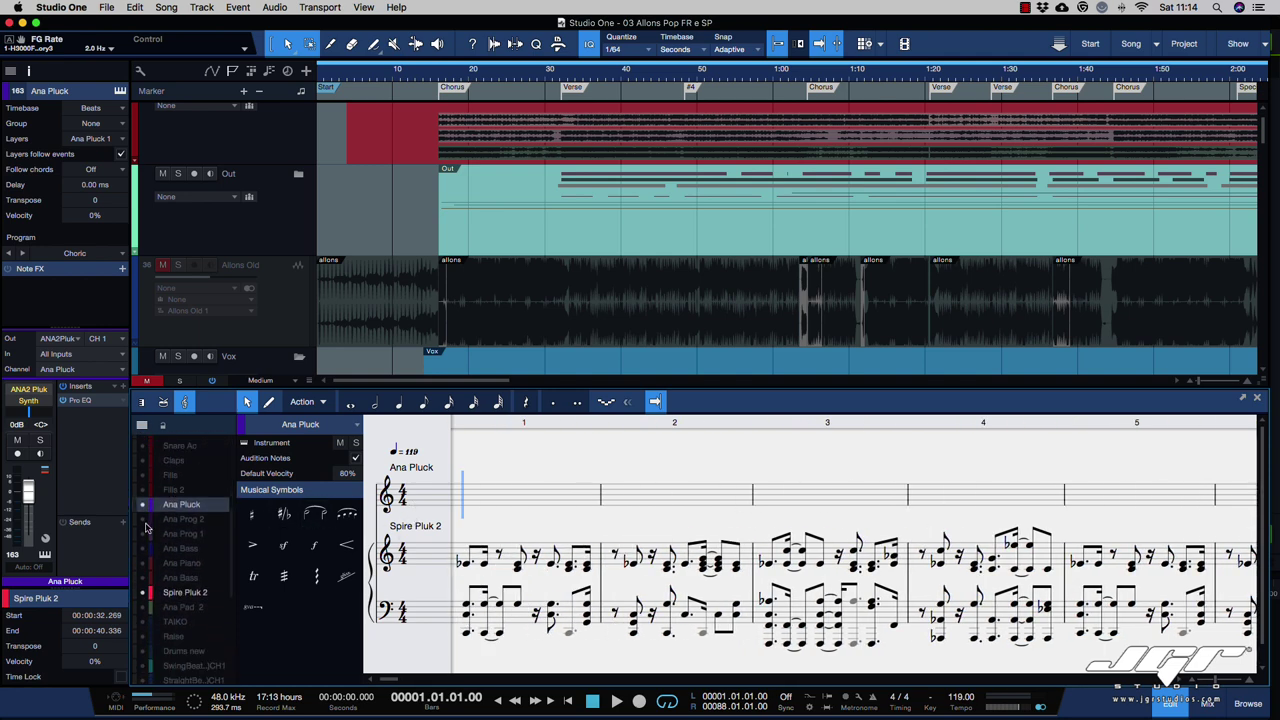
drag(143, 519, 146, 547)
scroll(553, 560, down, 4)
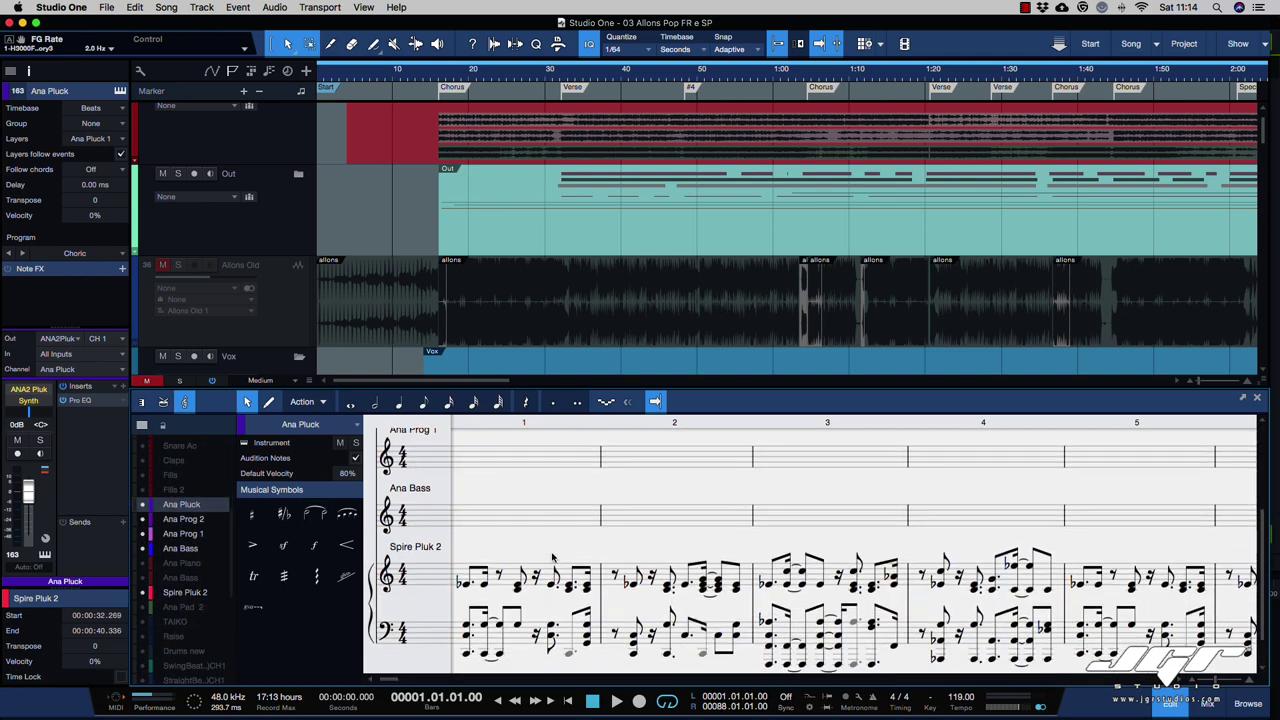
drag(533, 386, 553, 138)
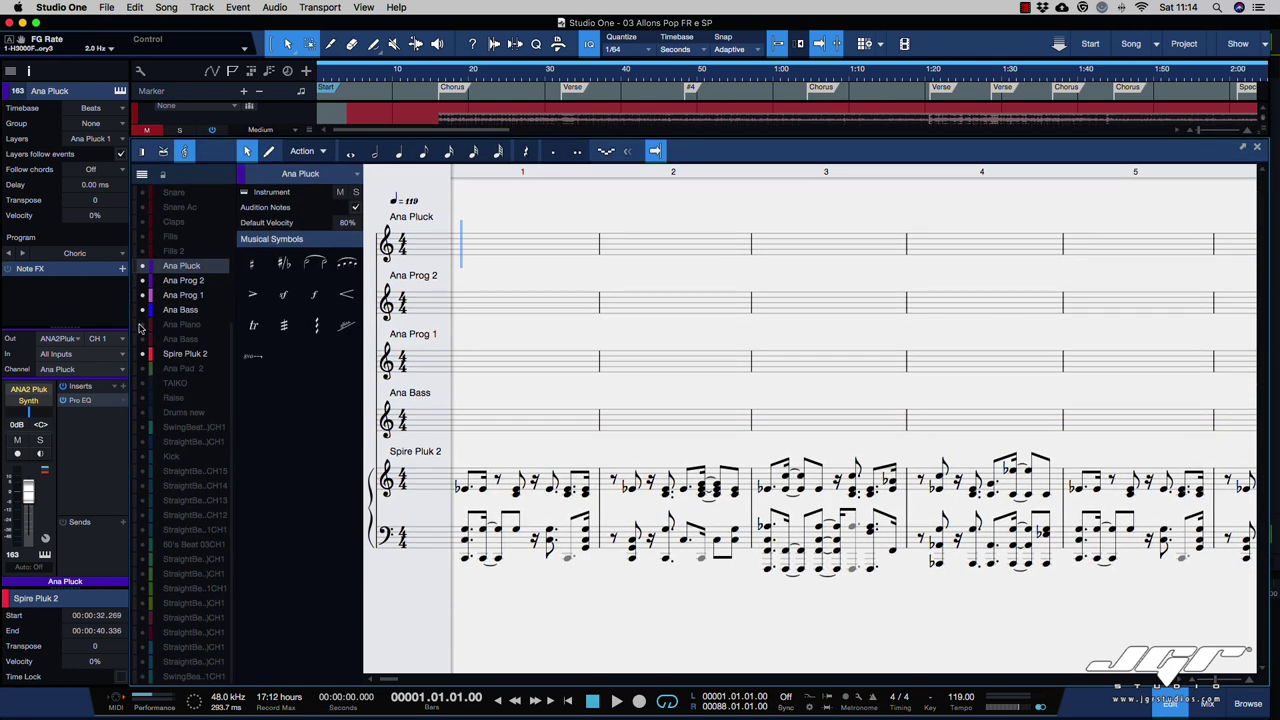
drag(143, 324, 147, 471)
- Examine the multi-track score from about measure 8 onward, including the notation of the lower staves
scroll(663, 357, right, 10)
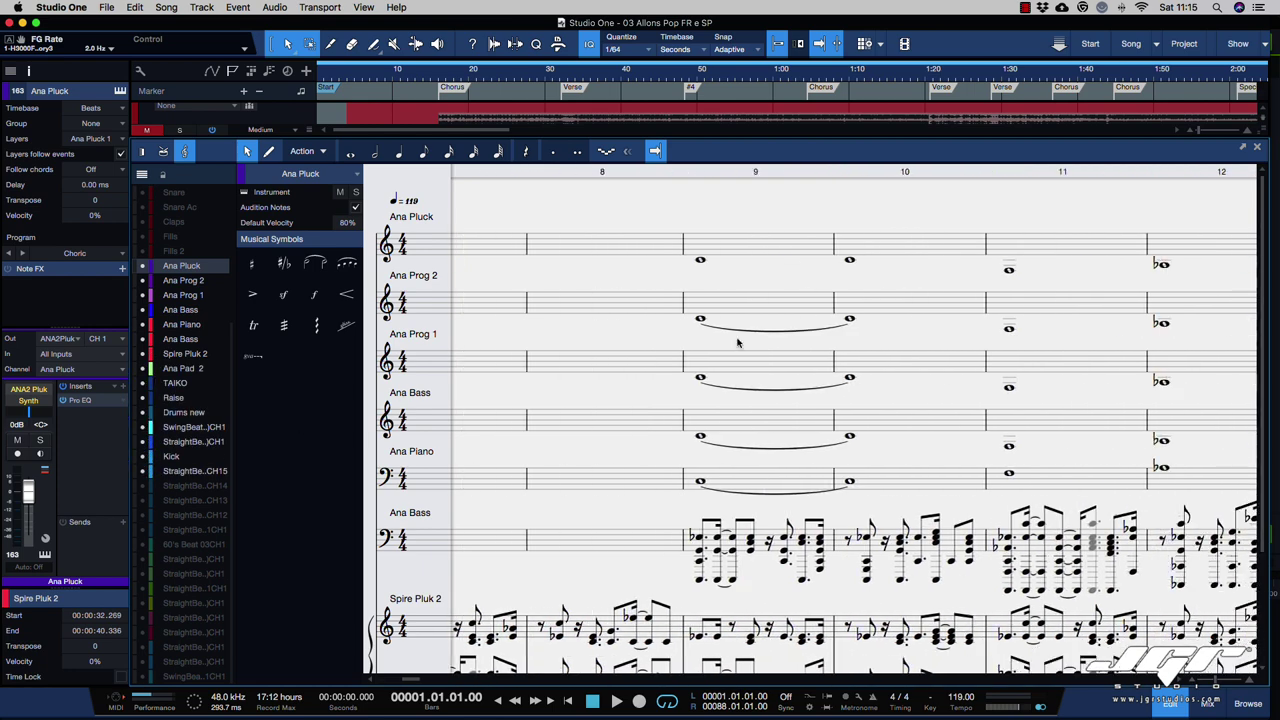
scroll(737, 343, right, 1)
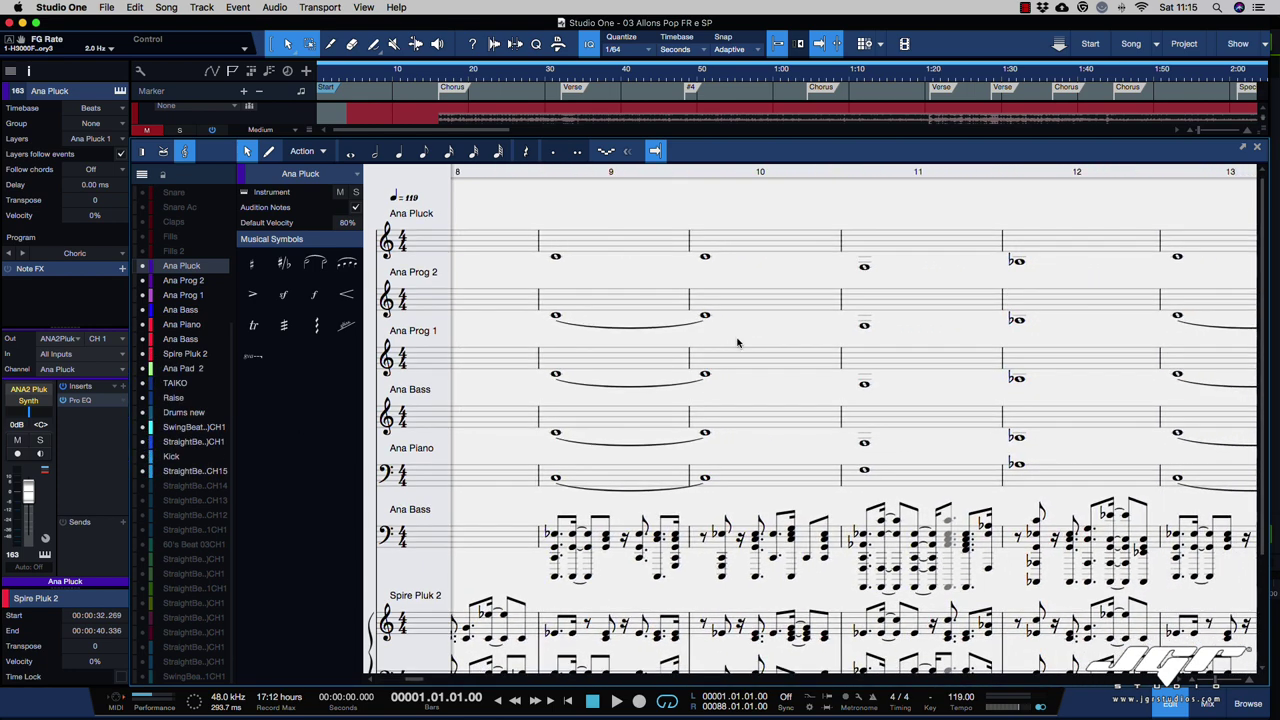
scroll(737, 343, right, 1)
scroll(737, 343, down, 3)
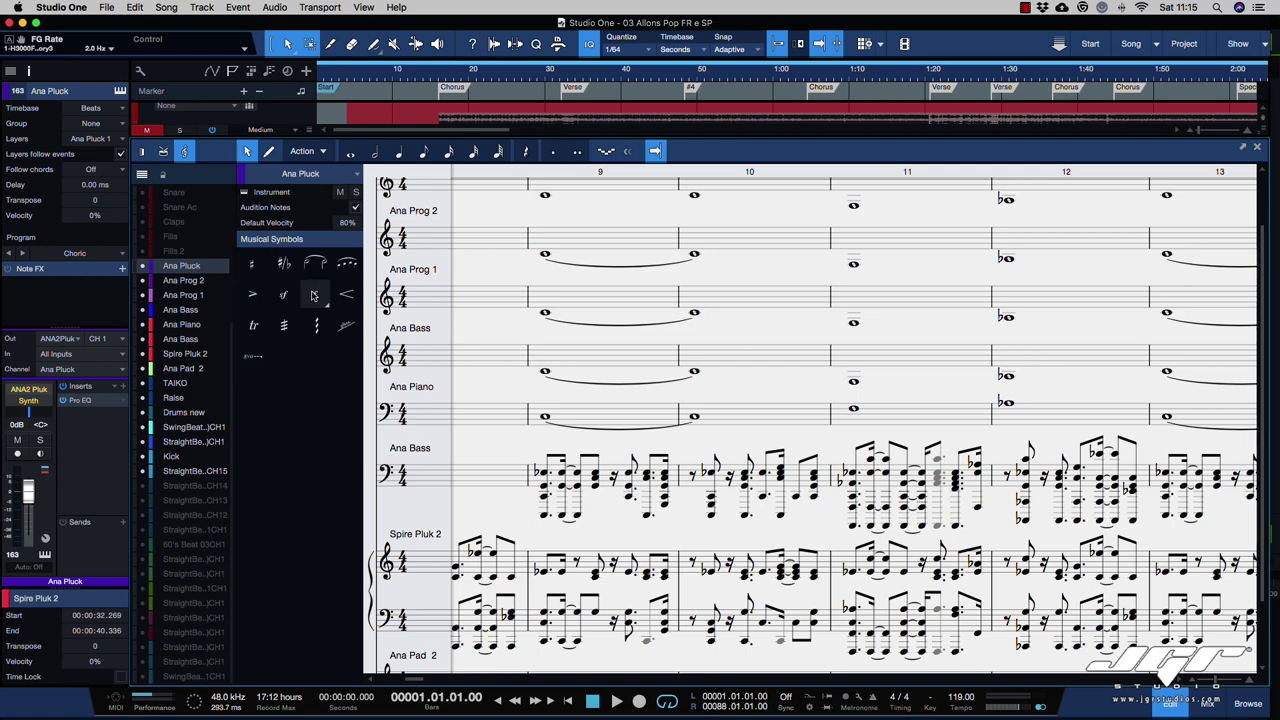
scroll(473, 298, right, 10)
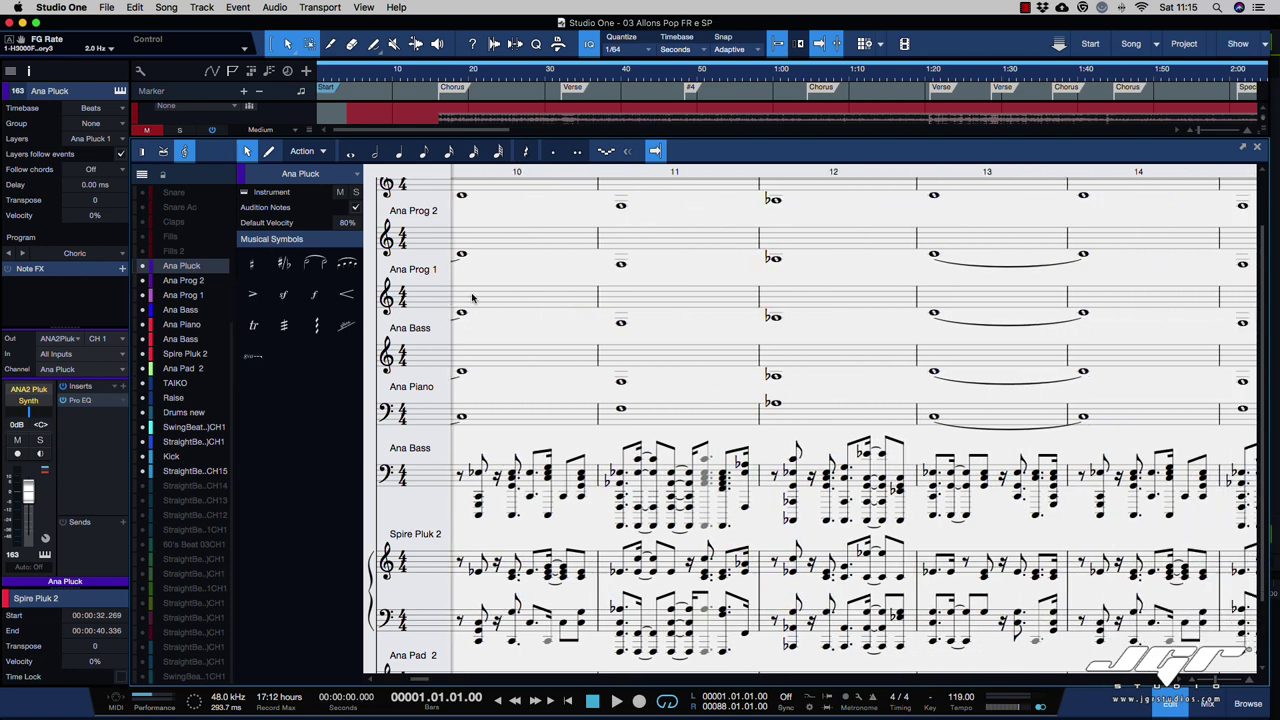
scroll(473, 298, right, 15)
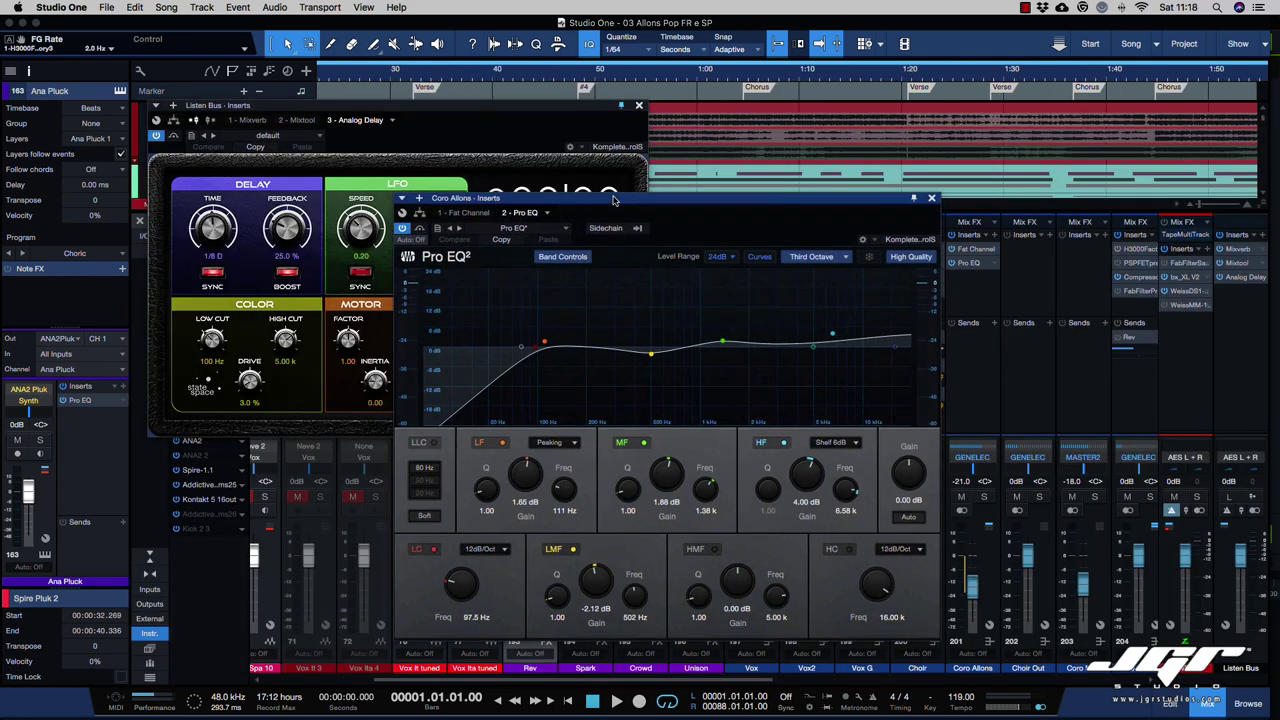
- Shift the Coro Allons Pro EQ² window around and bring the Listen Bus Analog Delay window to the front
mouse_move(604, 197)
mouse_down()
mouse_move(700, 205)
mouse_move(602, 210)
mouse_up()
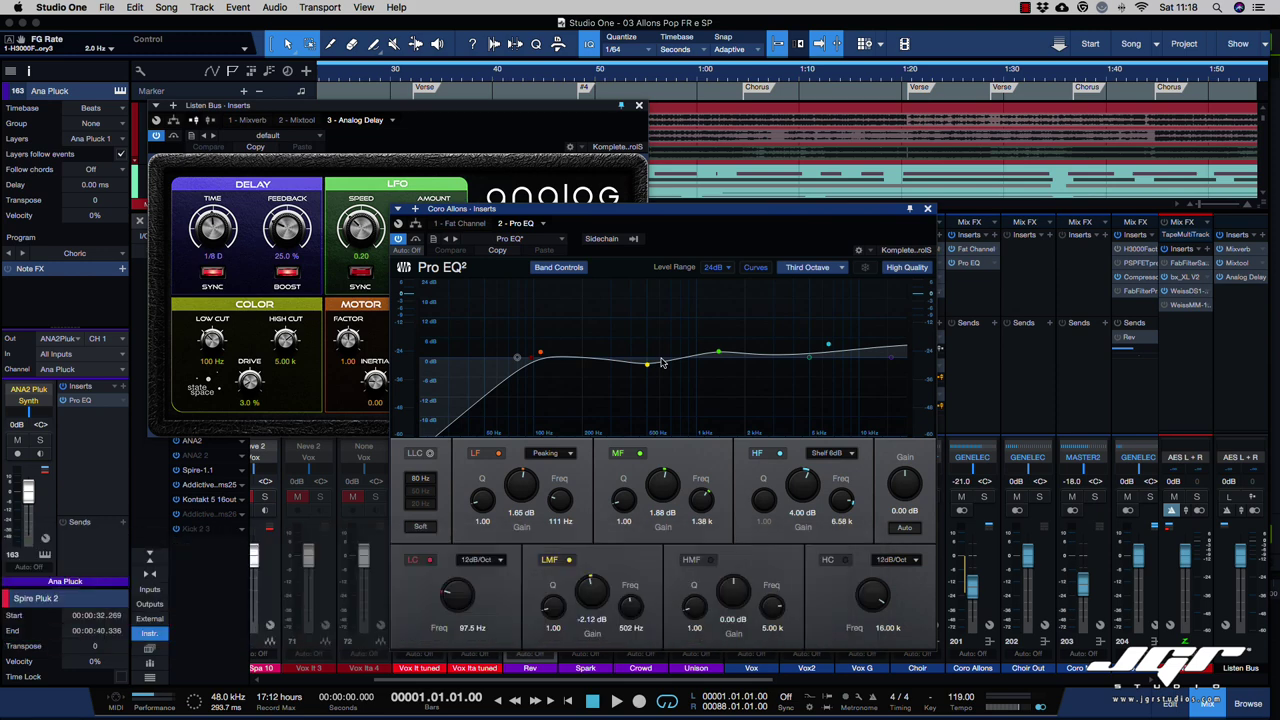
drag(599, 215, 689, 209)
click(600, 110)
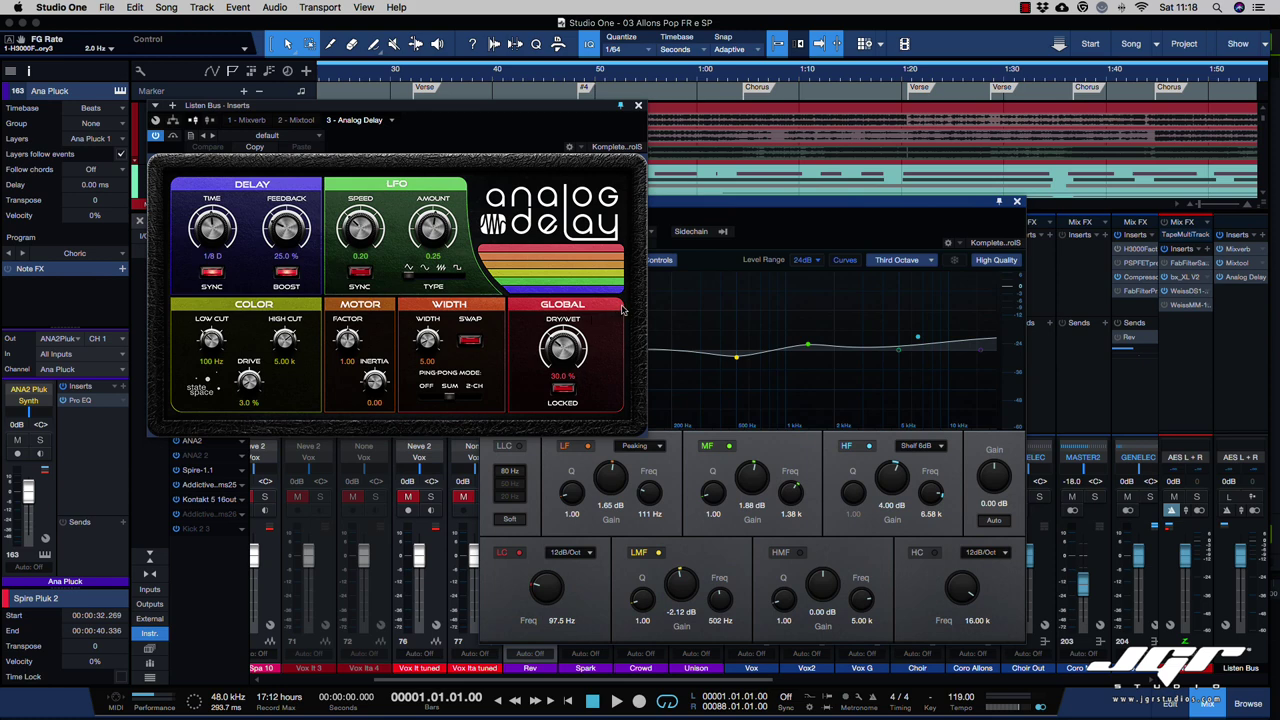
drag(778, 208, 606, 129)
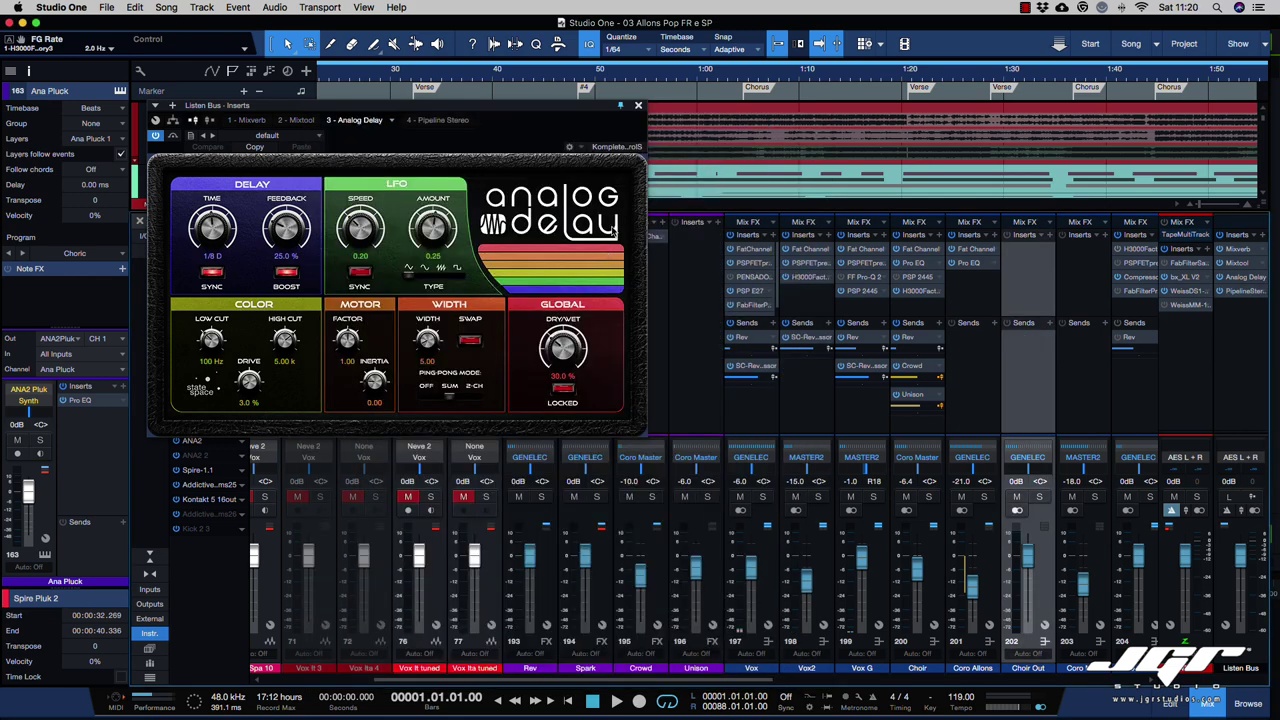
- Move the Analog Delay and Autofilter windows aside and place the Choir channel's Pro EQ² window in view
drag(532, 115, 401, 54)
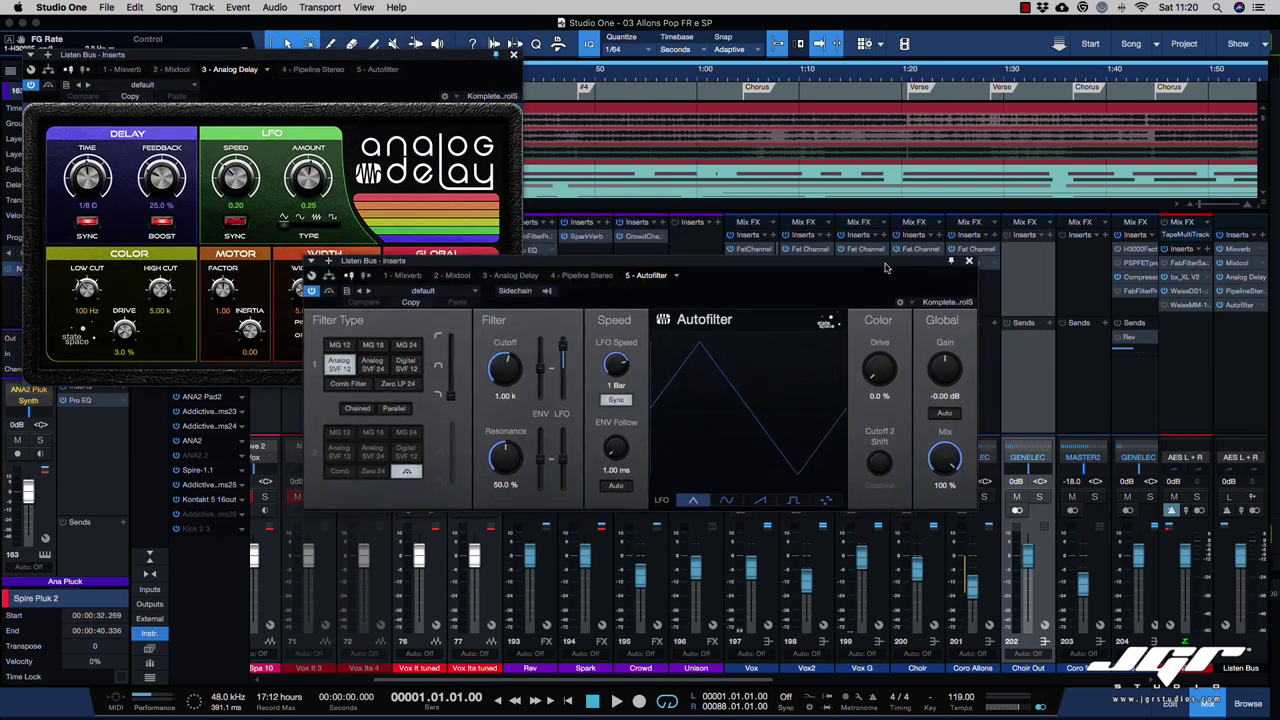
drag(886, 265, 697, 283)
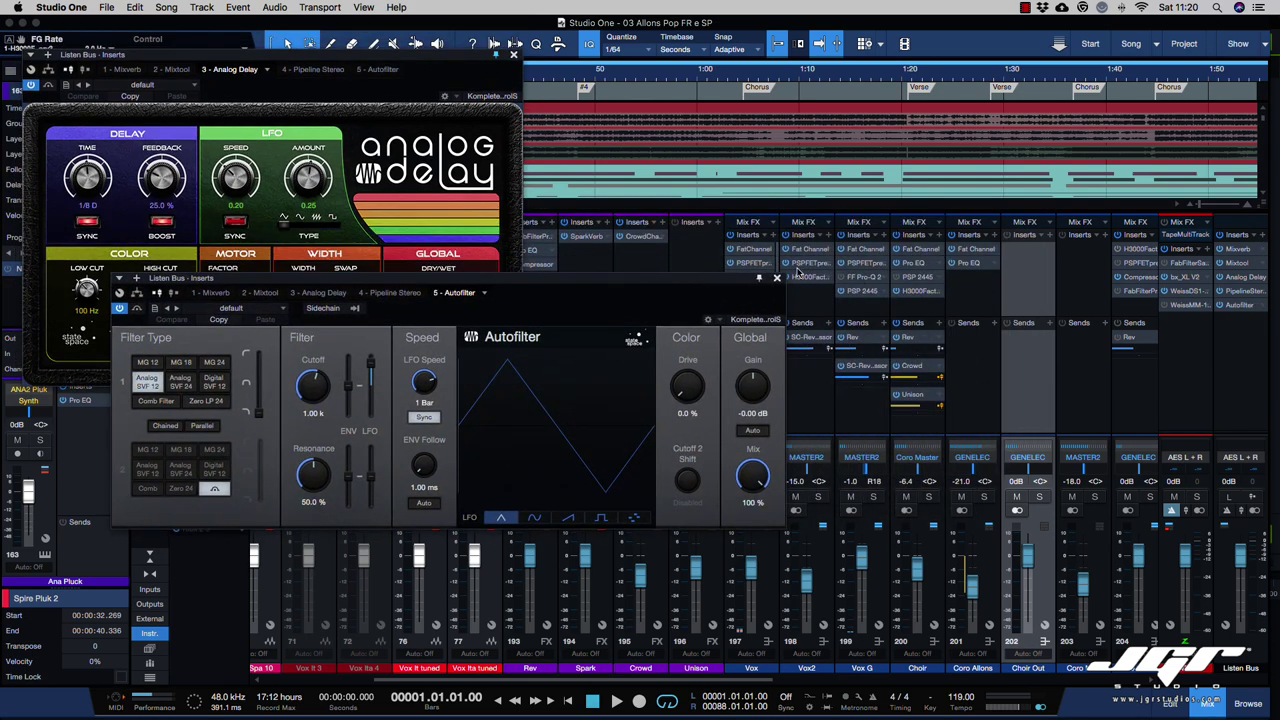
click(914, 264)
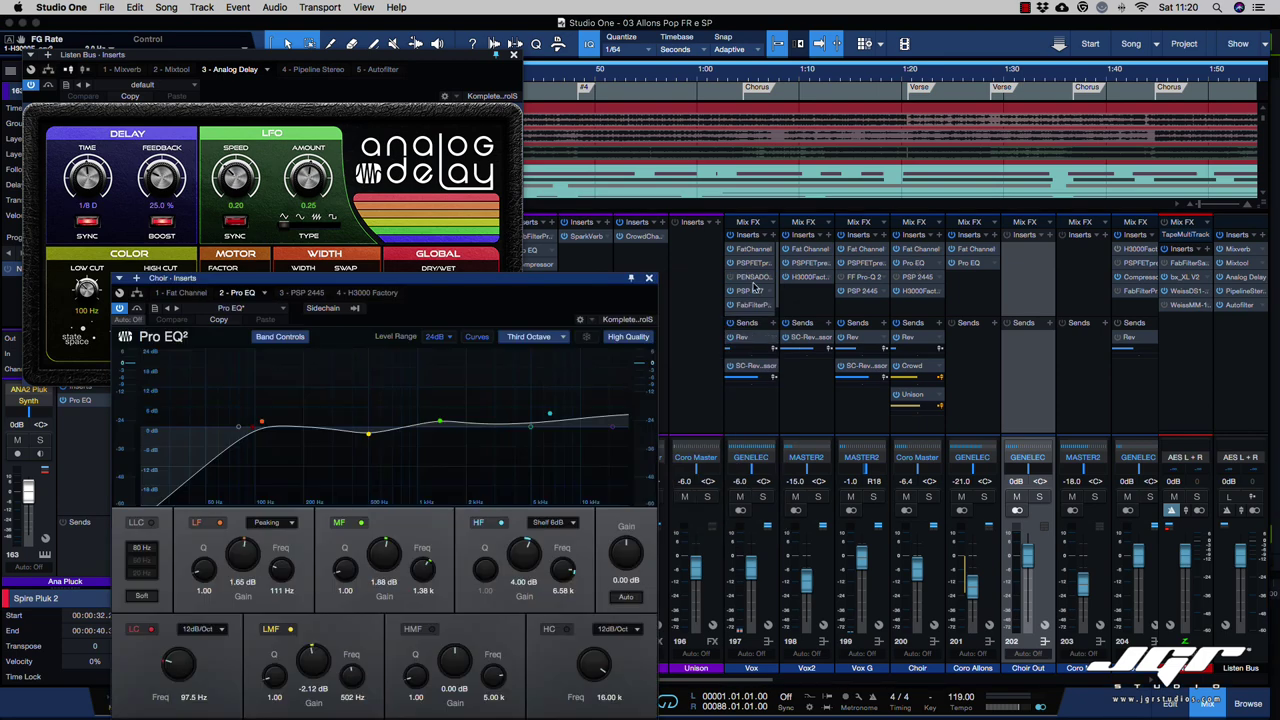
drag(594, 279, 682, 174)
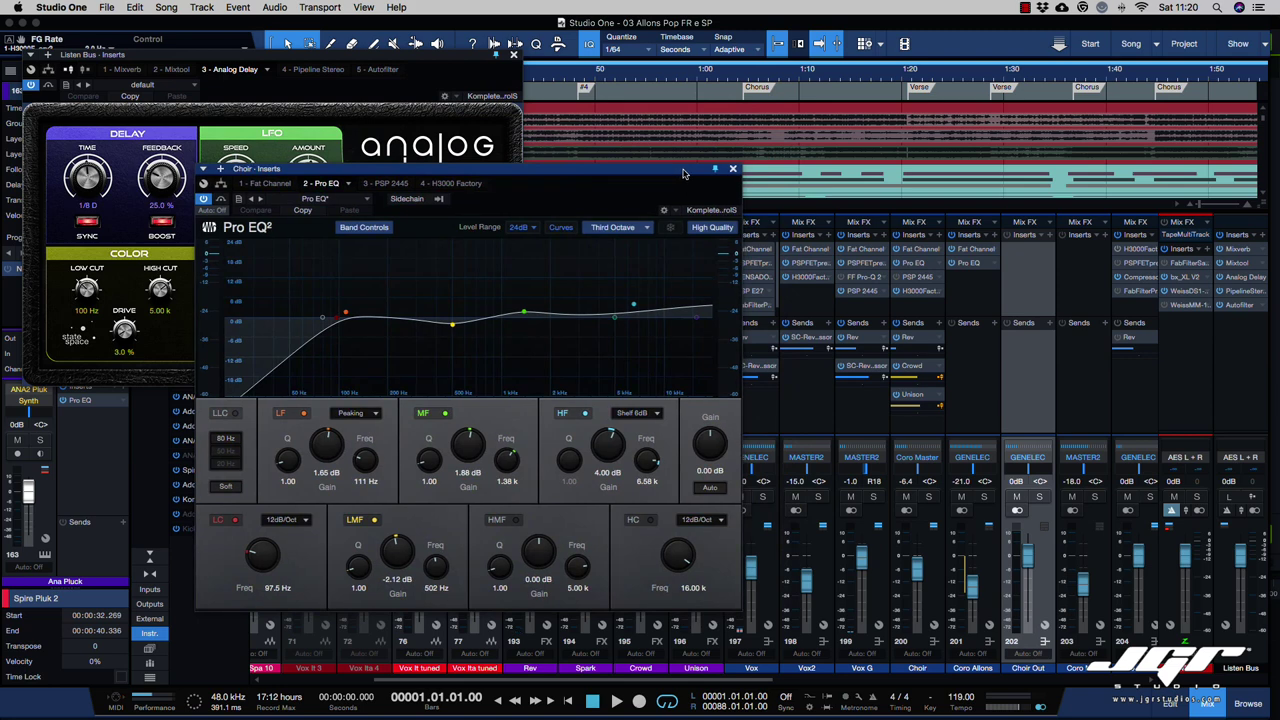
- Add an insert effect to the Listen Bus and arrange its Mixverb and Mixtool windows in view
click(1272, 236)
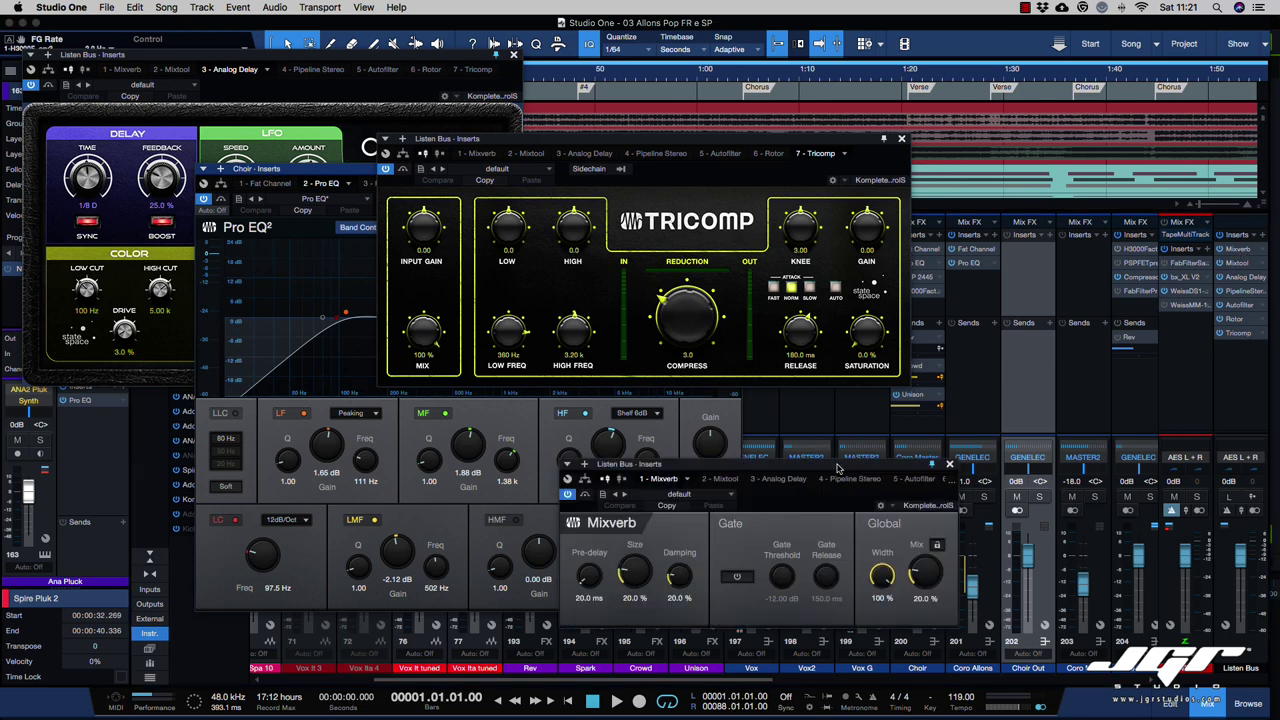
drag(838, 468, 693, 500)
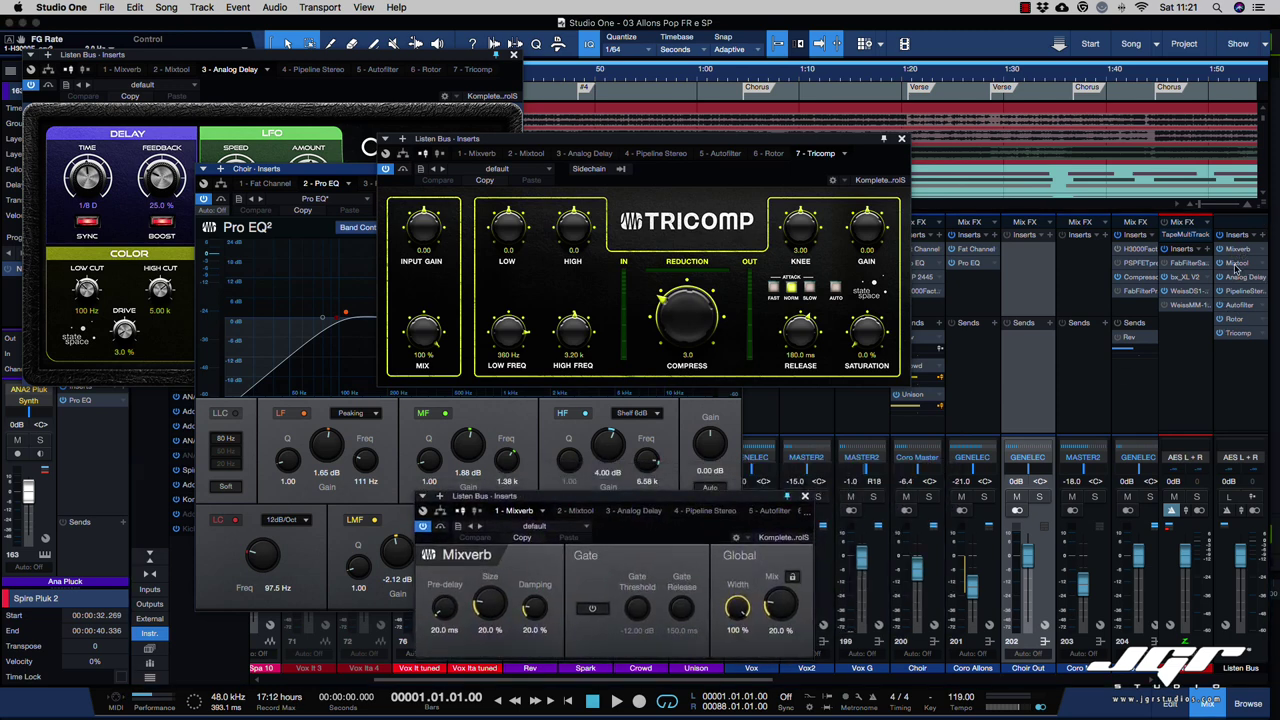
click(1236, 263)
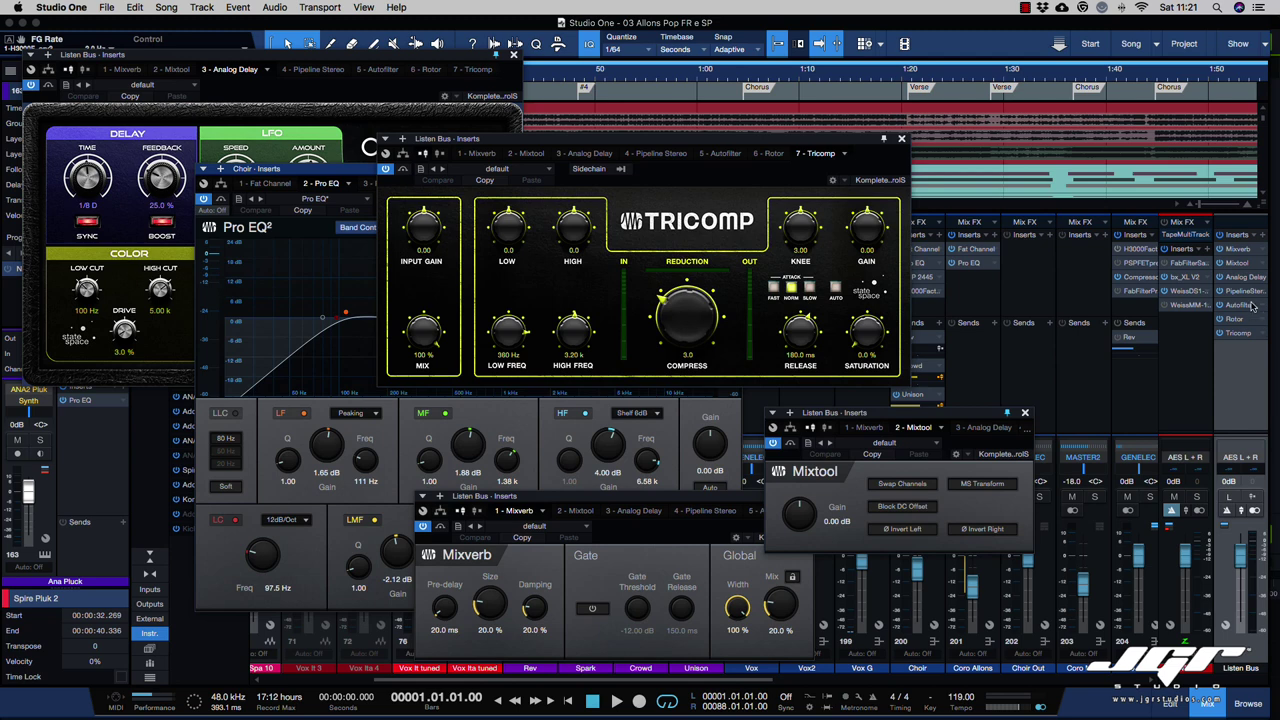
- Insert a Limiter on the Listen Bus and reposition the Groove Delay window
click(1262, 235)
click(1155, 418)
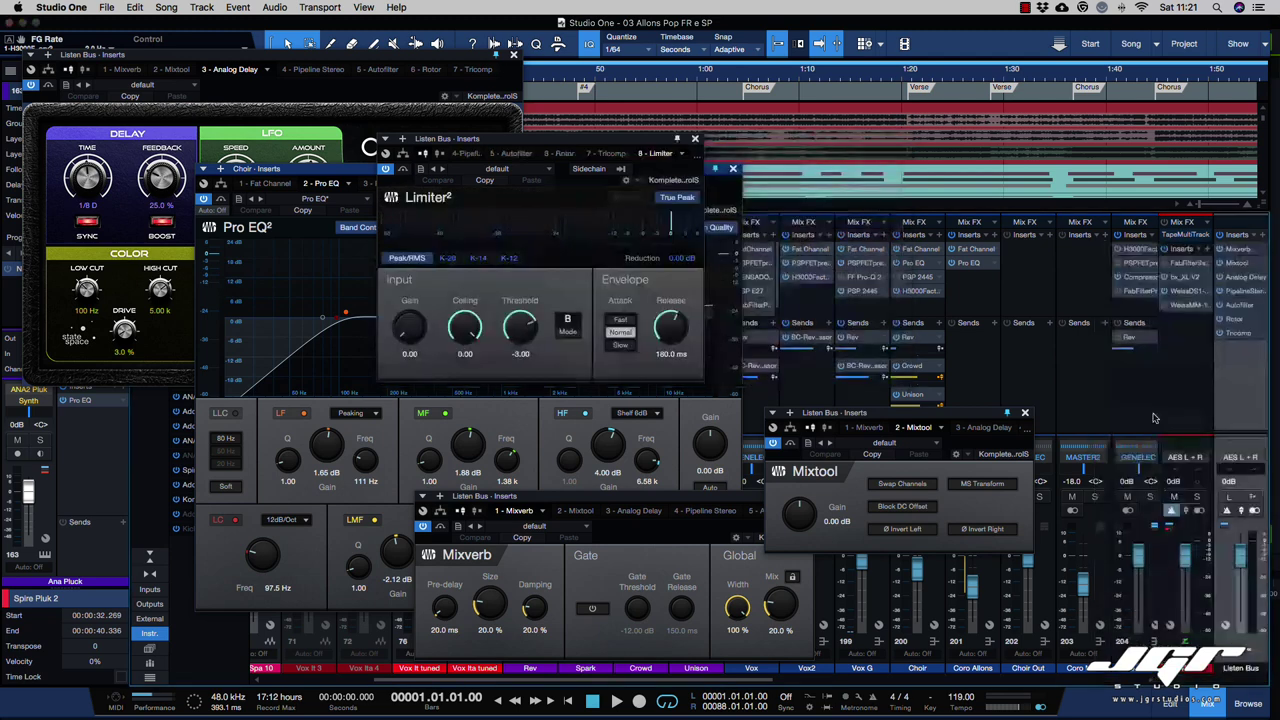
click(838, 128)
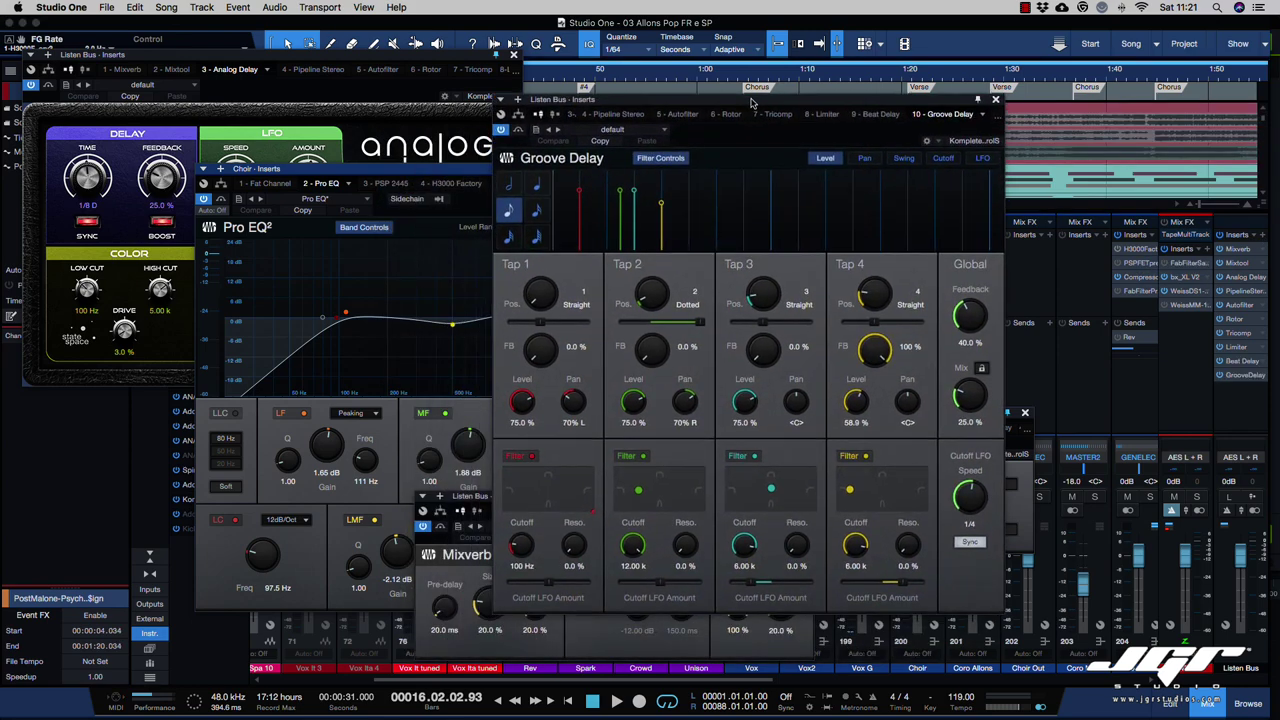
drag(752, 103, 685, 108)
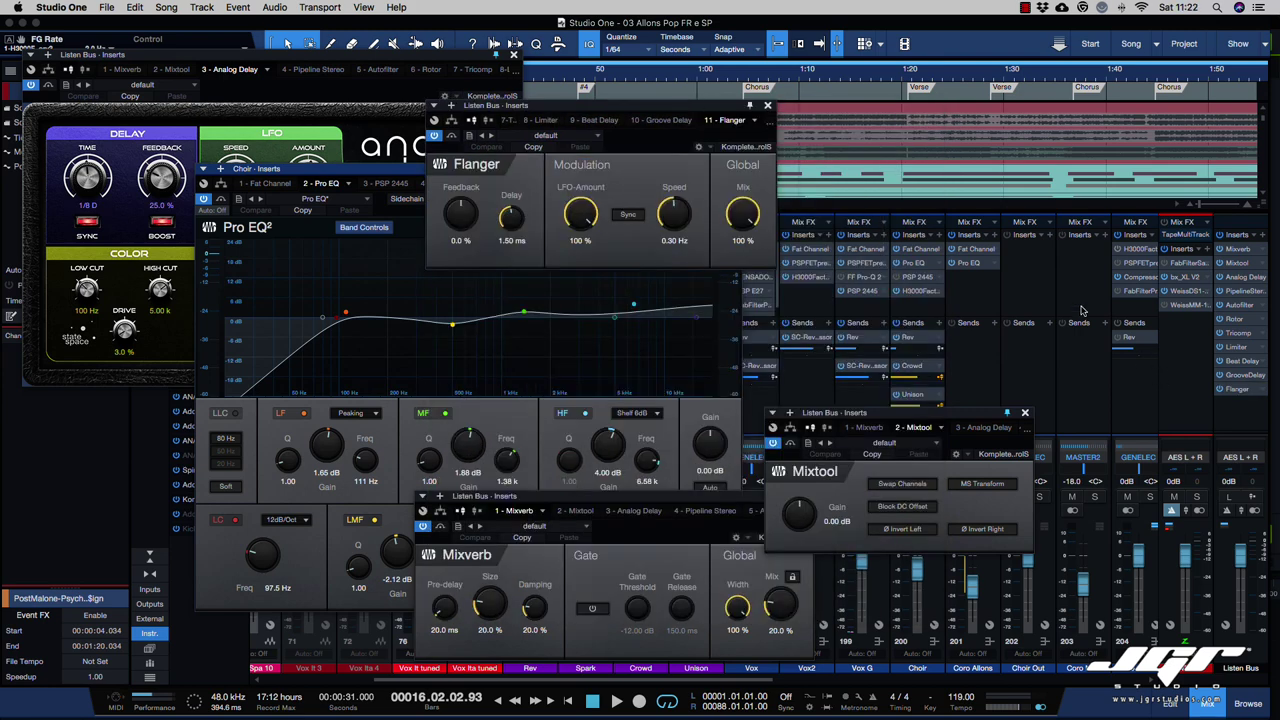
- Insert a Gate on the Listen Bus and move the open effect window away from the Choir's Pro EQ²
click(1257, 235)
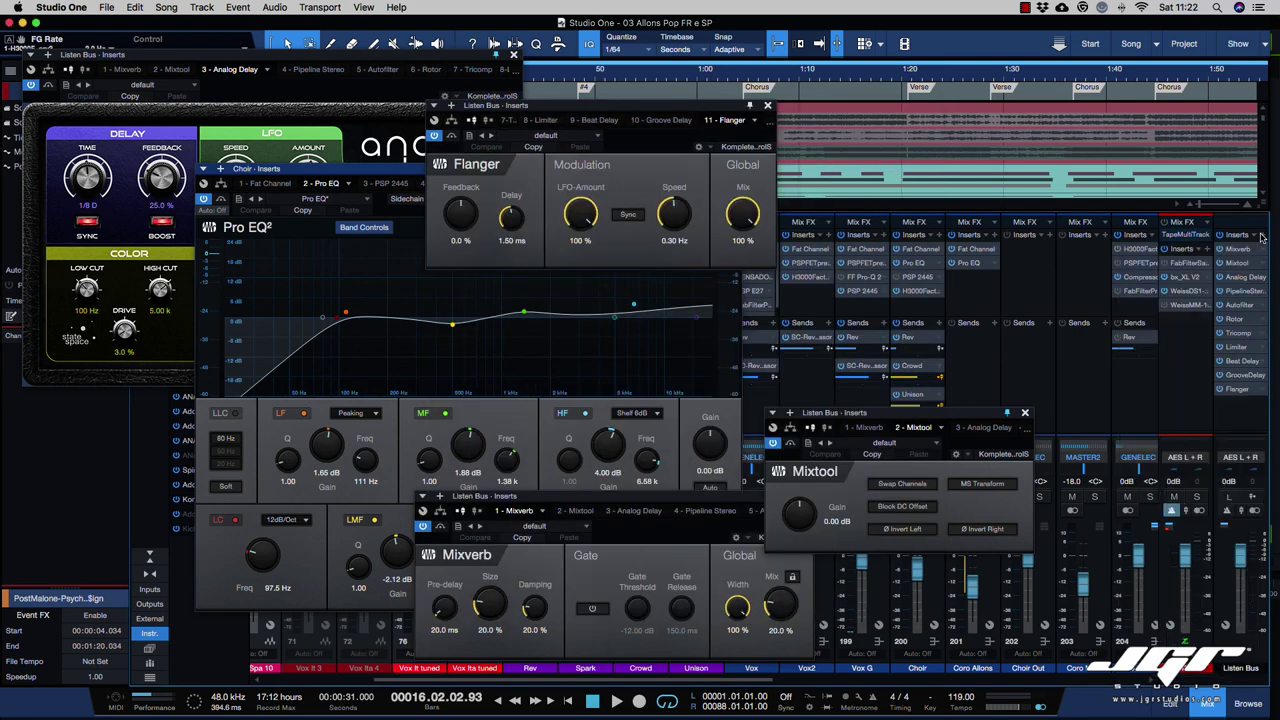
click(1124, 412)
drag(645, 104, 786, 92)
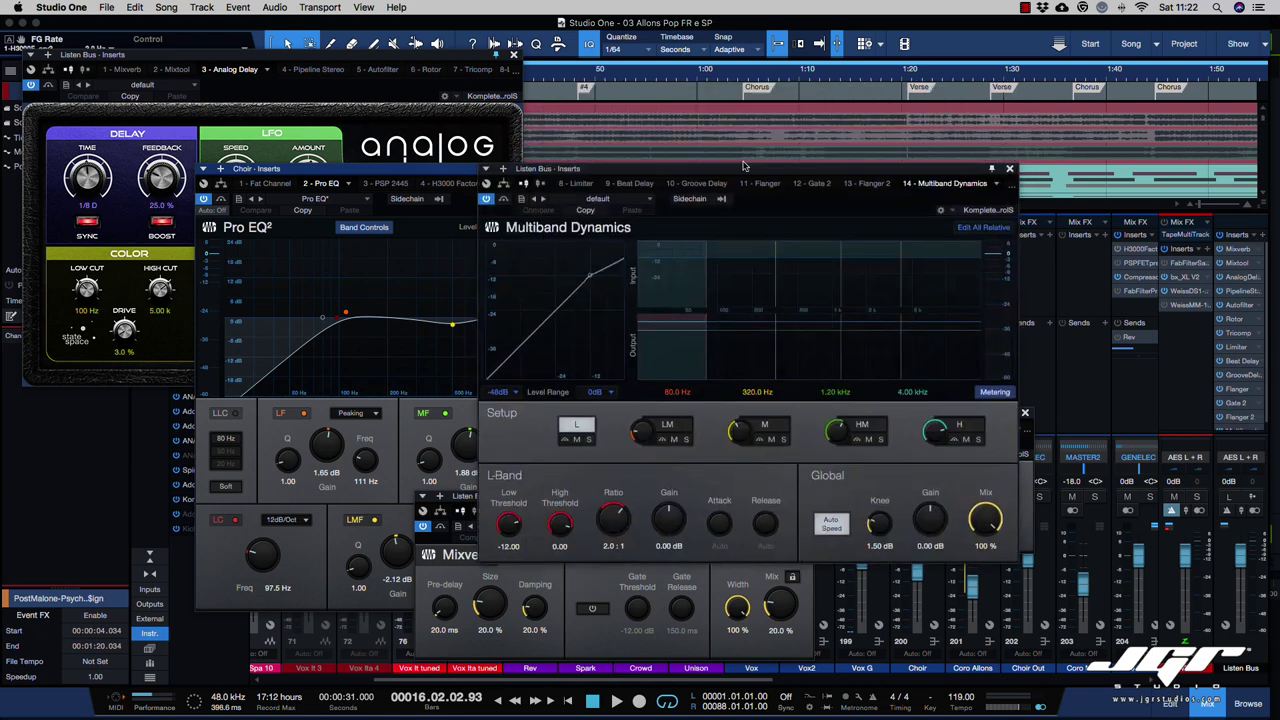
- Place the Multiband Dynamics window beside the Pro EQ², enable its sidechain and open the sidechain source list
drag(748, 182, 919, 284)
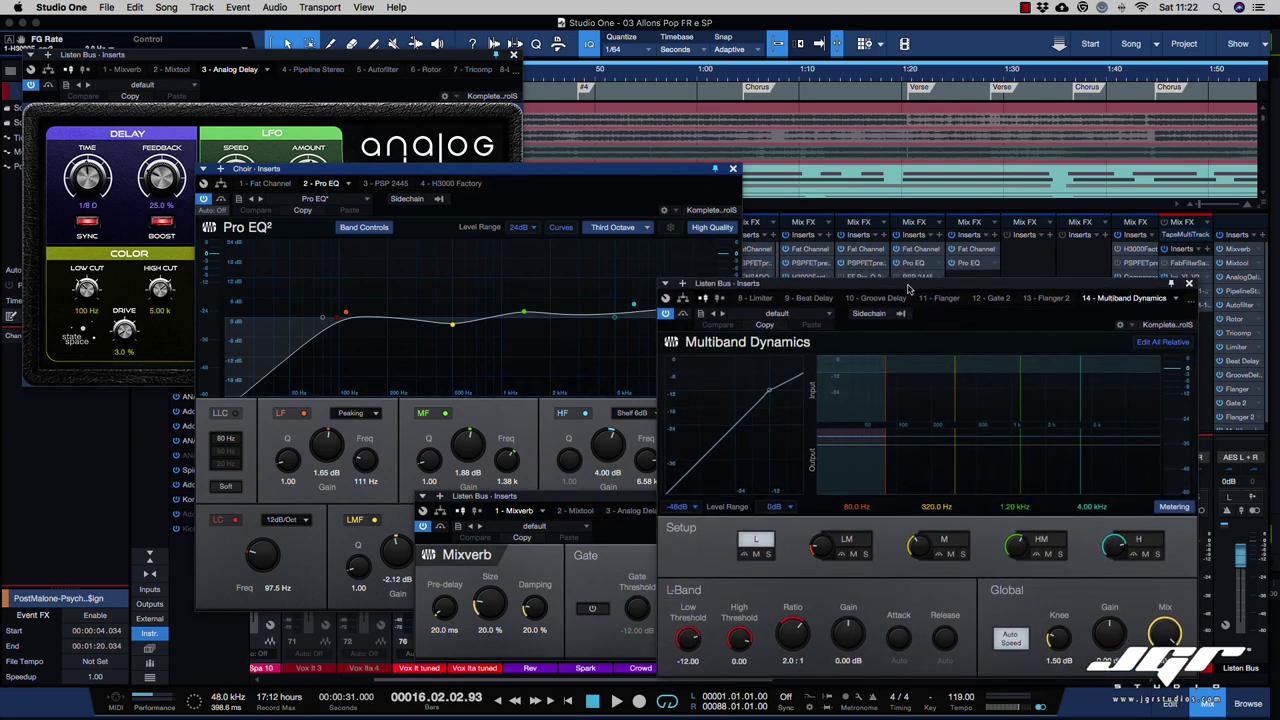
drag(908, 289, 900, 109)
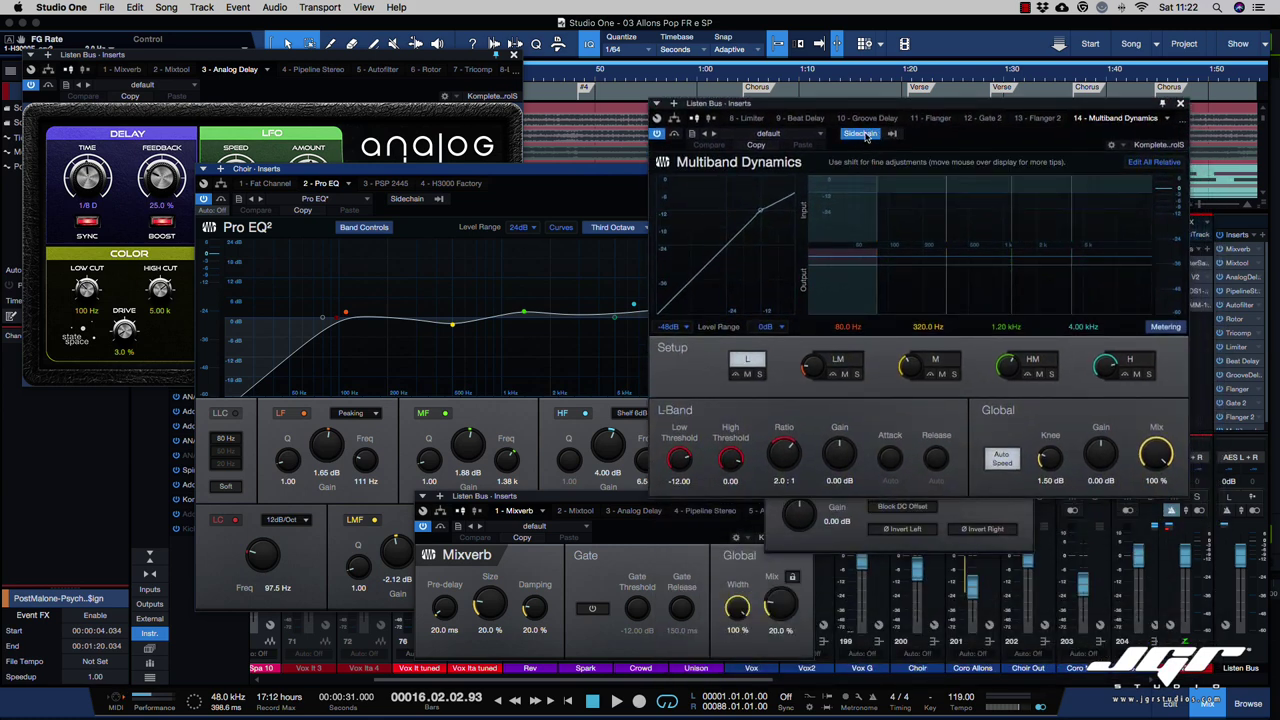
click(892, 134)
click(978, 135)
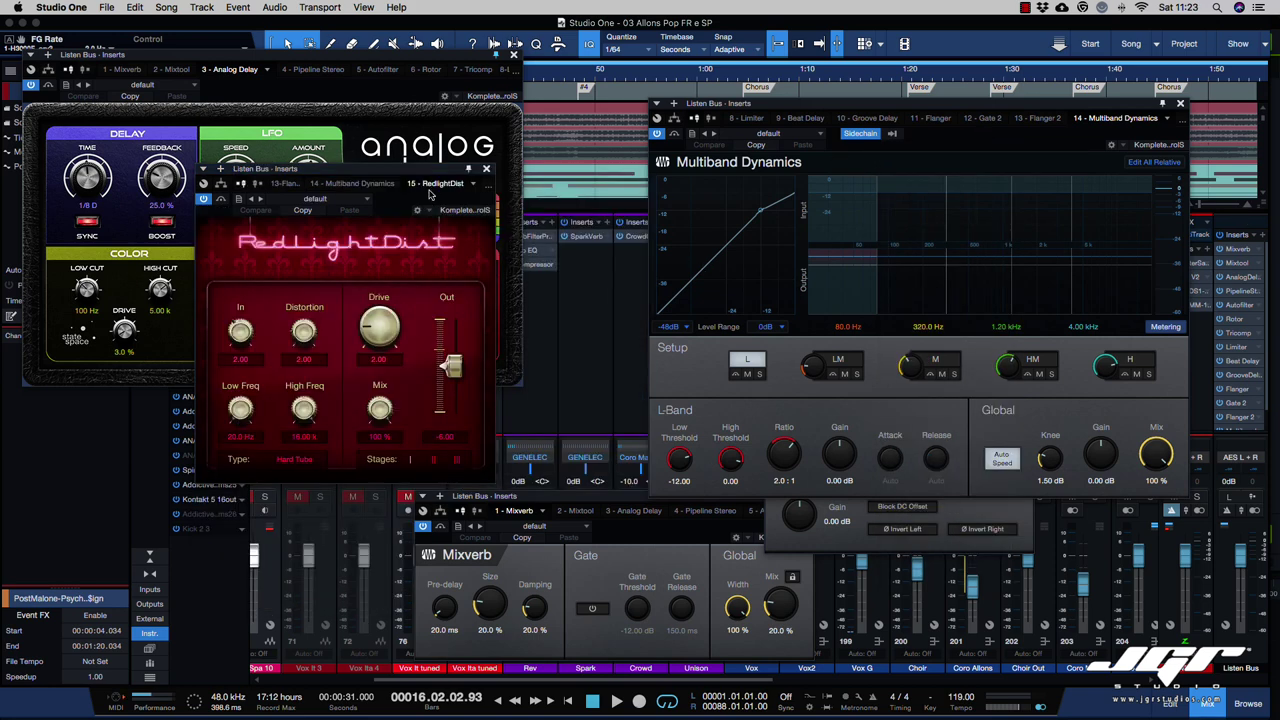
- Rearrange the Listen Bus windows of RedlightDist, VU Meter and Room Reverb over the mixer
drag(424, 175, 538, 187)
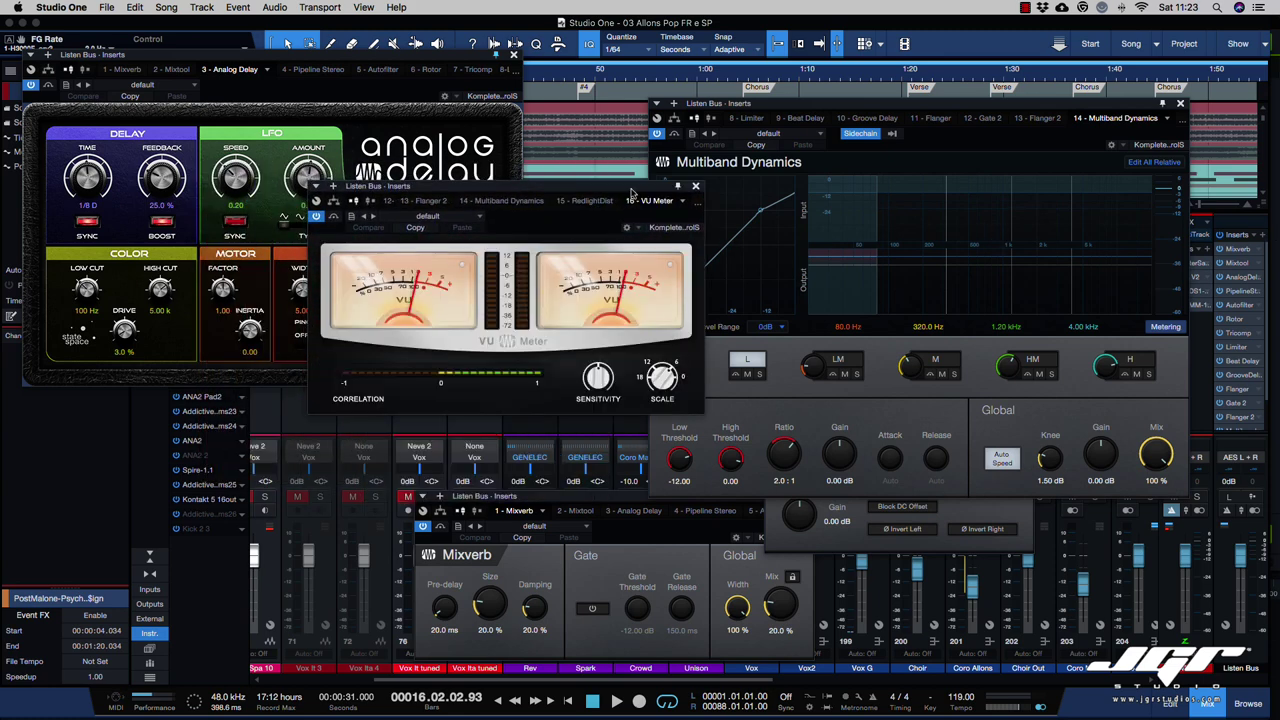
drag(593, 196, 633, 220)
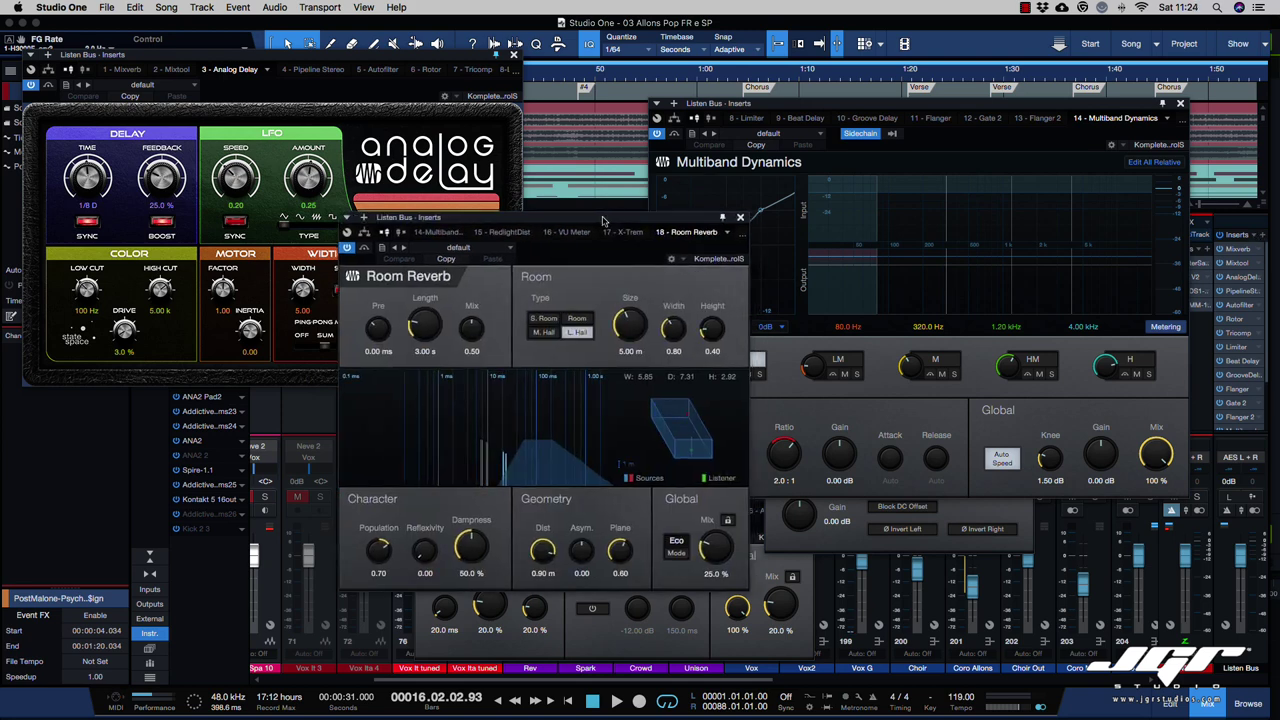
drag(591, 222, 352, 207)
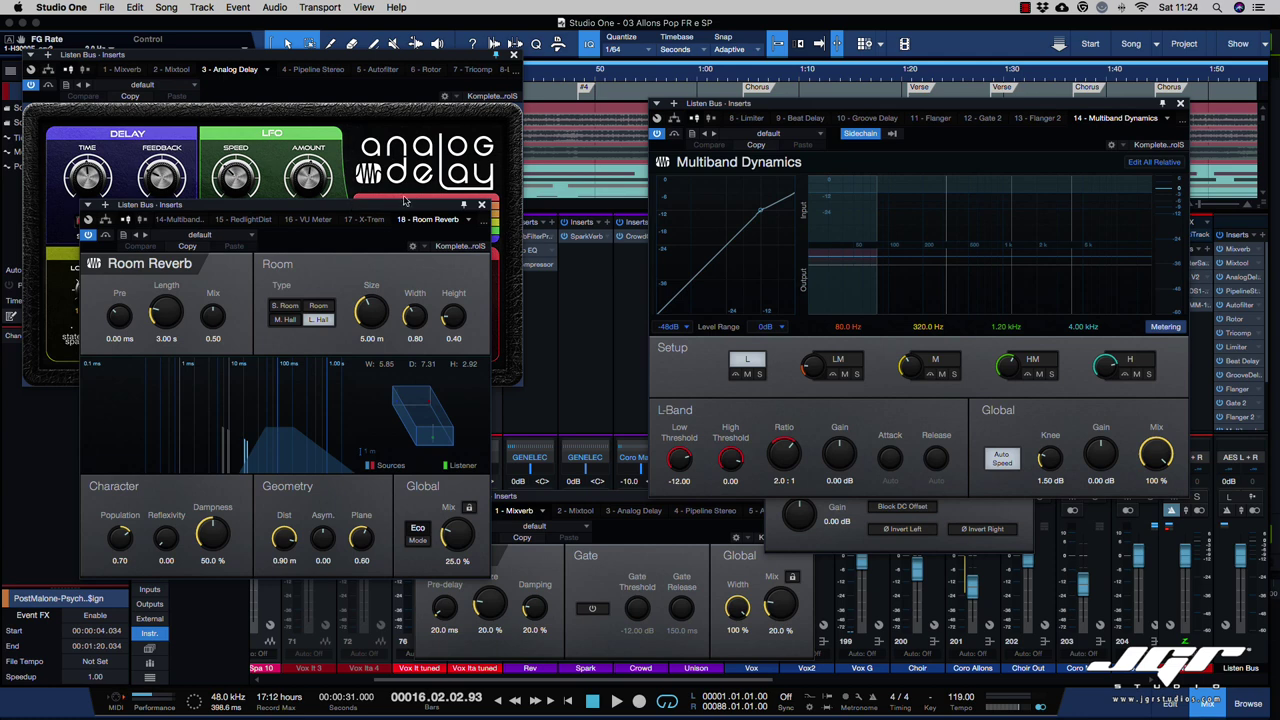
drag(464, 206, 566, 208)
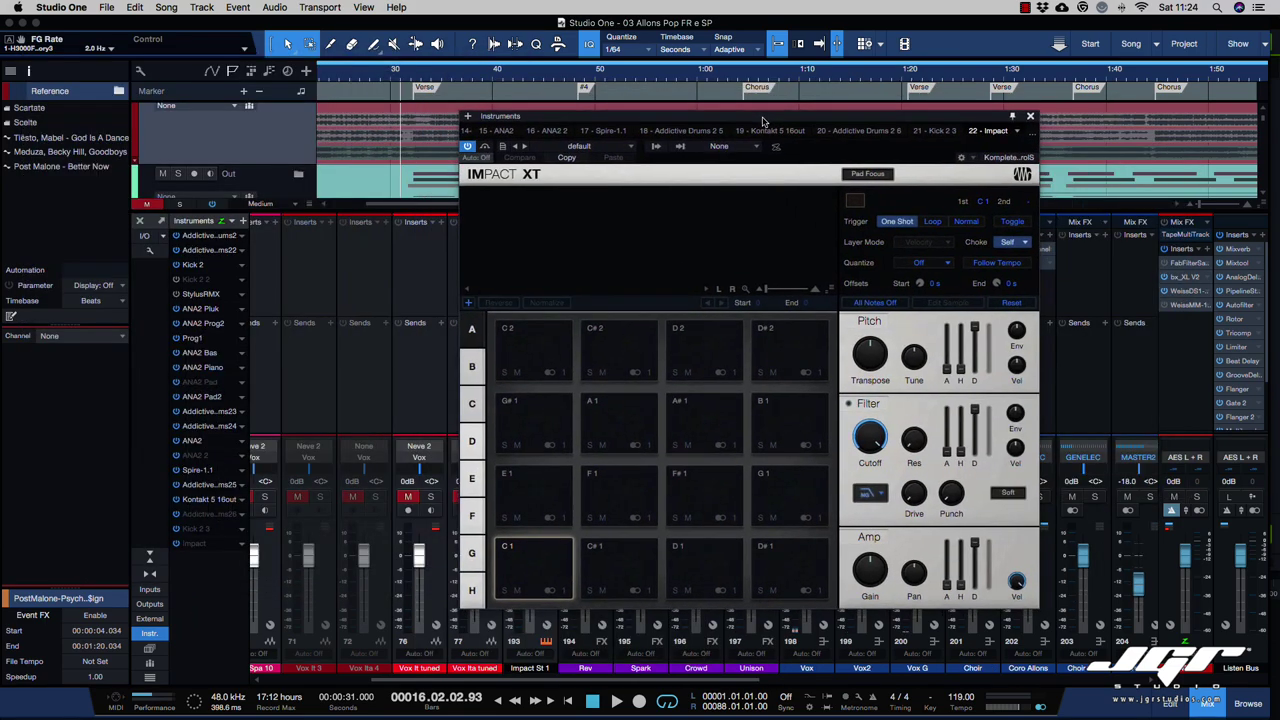
- Move the Impact XT instrument window across the mixer
drag(760, 113, 628, 113)
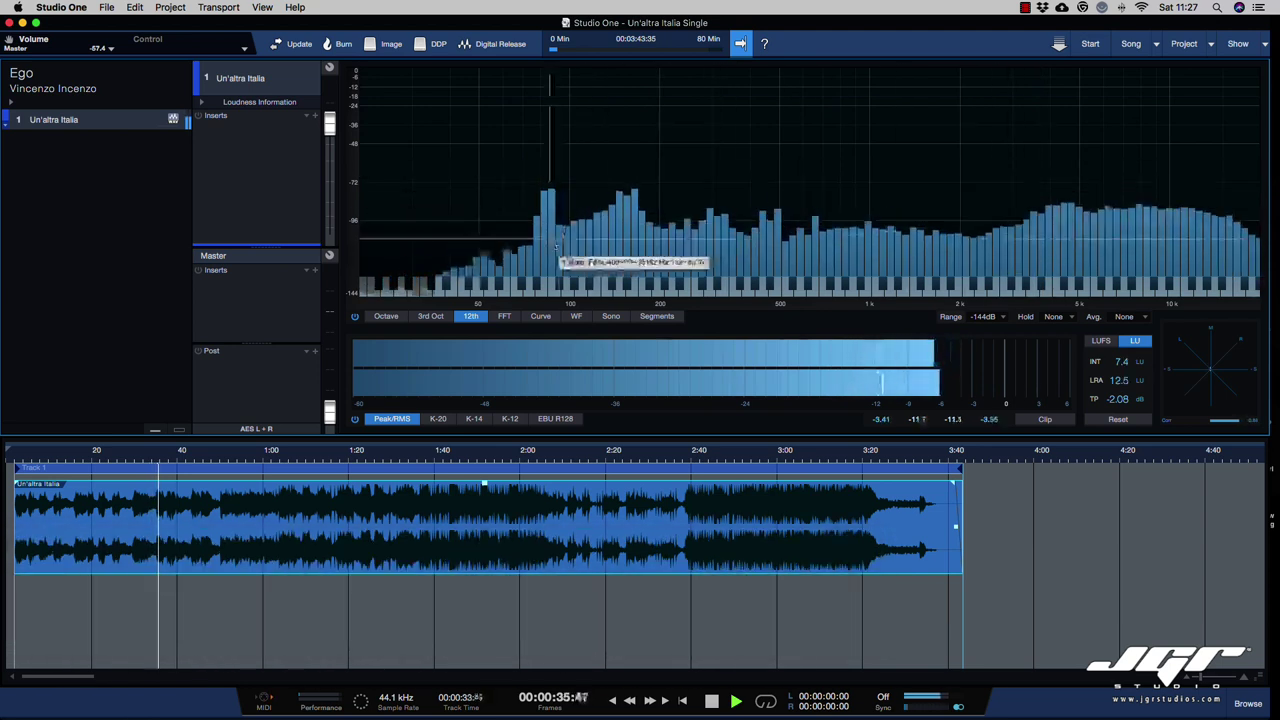
- Compare the project's FFT, Curve, WF, 3rd Oct and Octave spectrum views, finishing on the 12th view
click(504, 316)
click(540, 316)
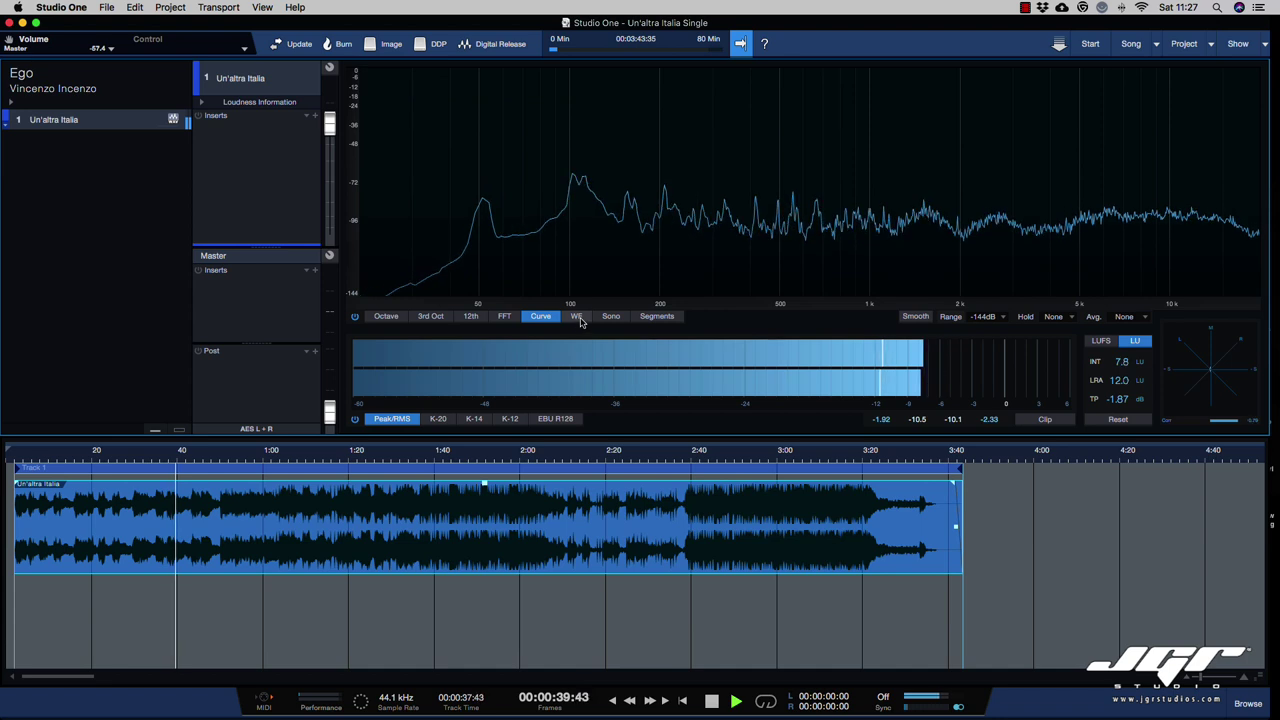
click(576, 320)
click(436, 317)
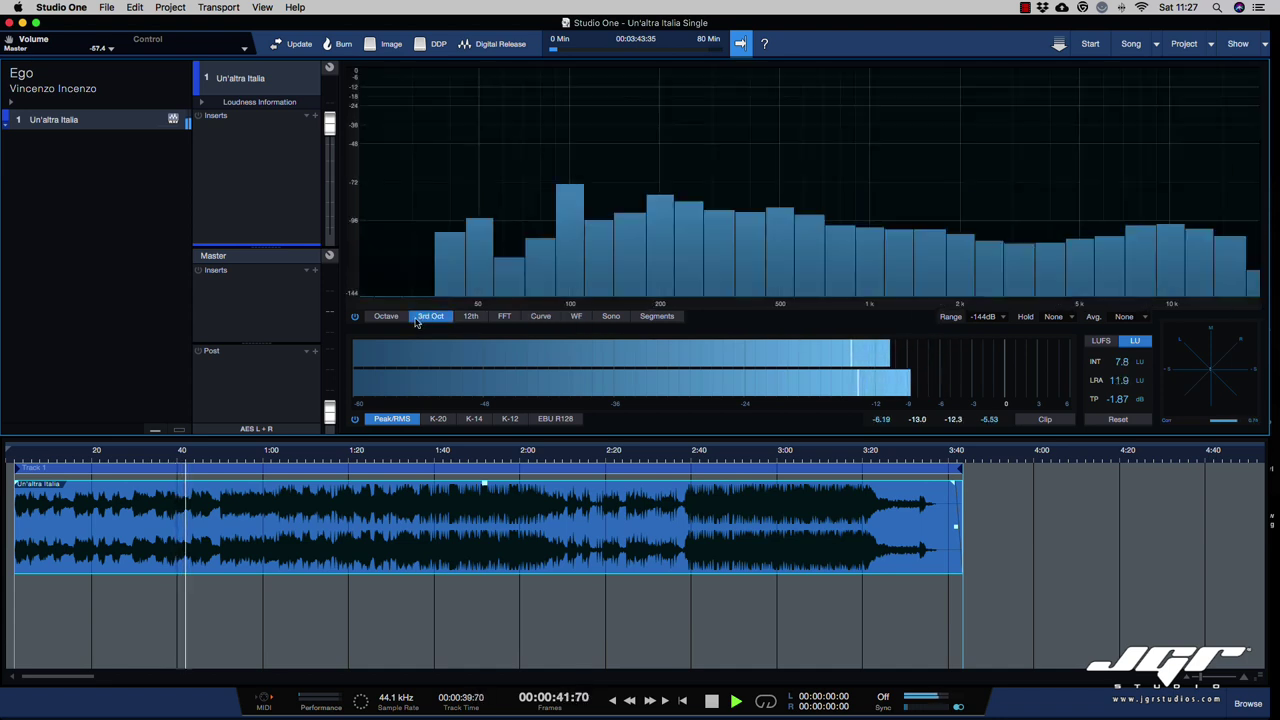
click(386, 316)
click(472, 316)
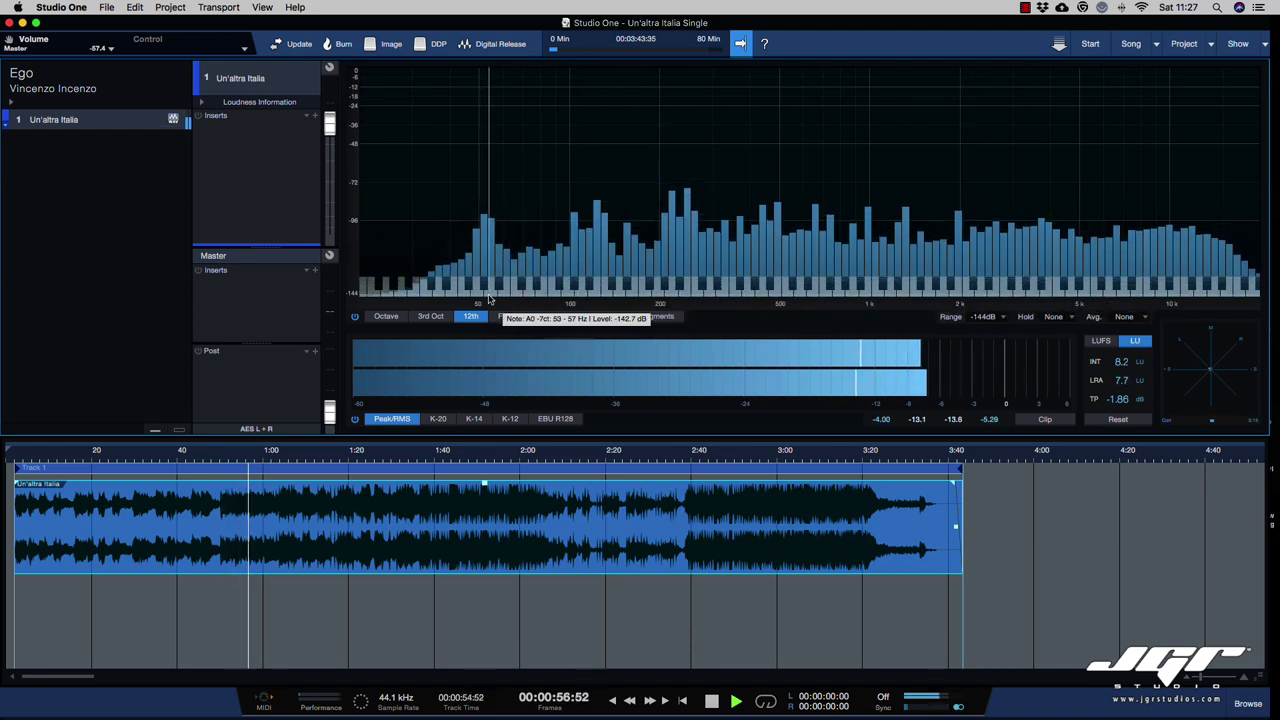
- Compare the Segments, Curve, 3rd Oct and 12th spectrum views, and set the level meter to Peak/RMS
click(656, 318)
click(540, 316)
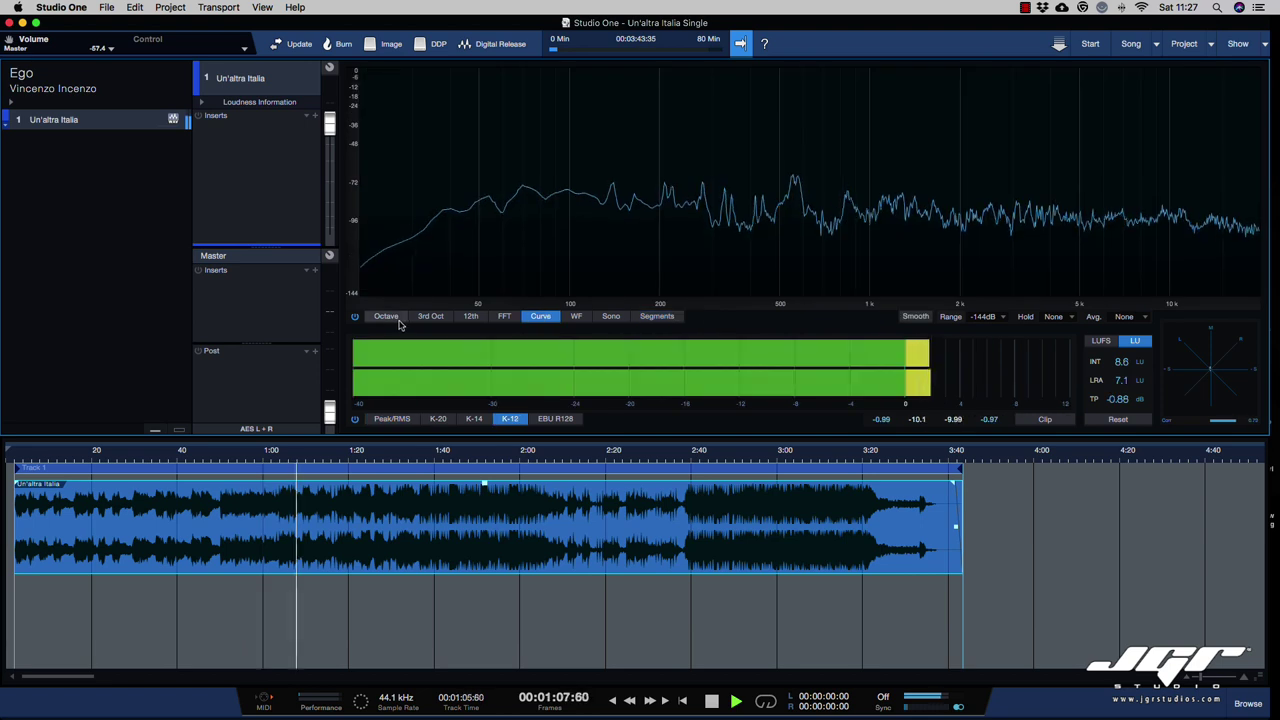
click(430, 316)
click(470, 316)
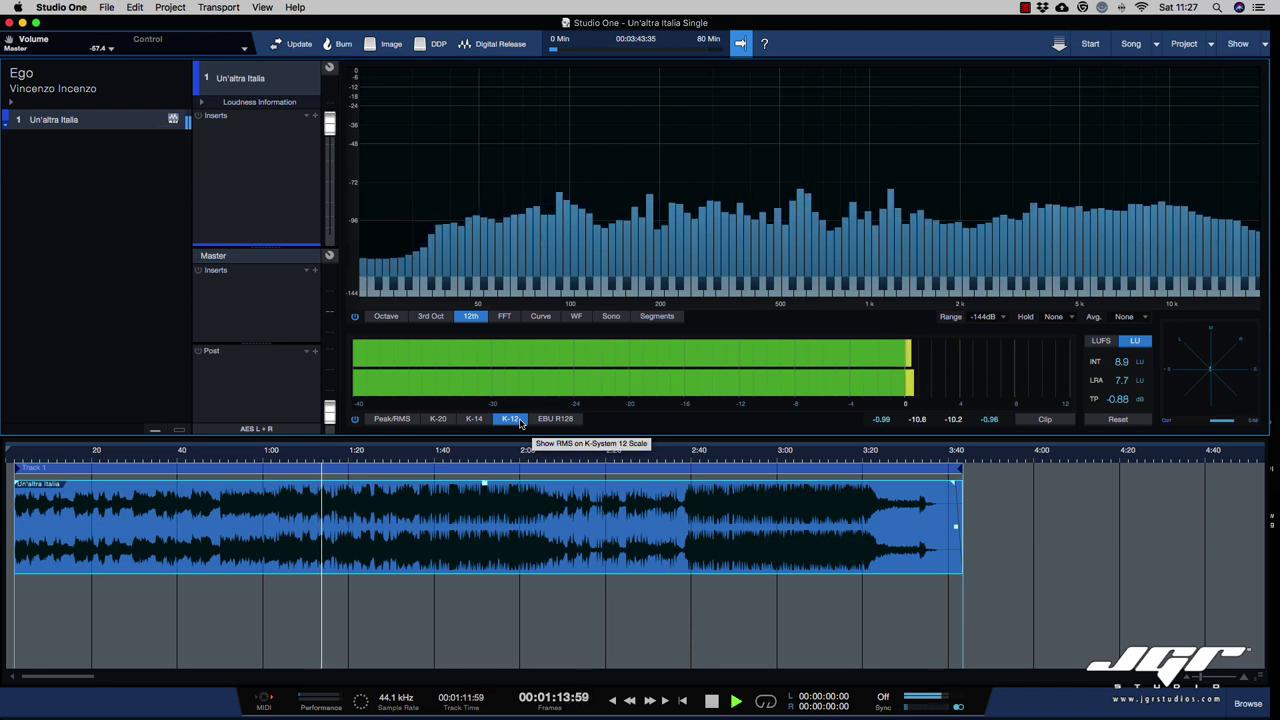
click(392, 418)
- Review the Digital Release export options and close them without exporting
click(504, 44)
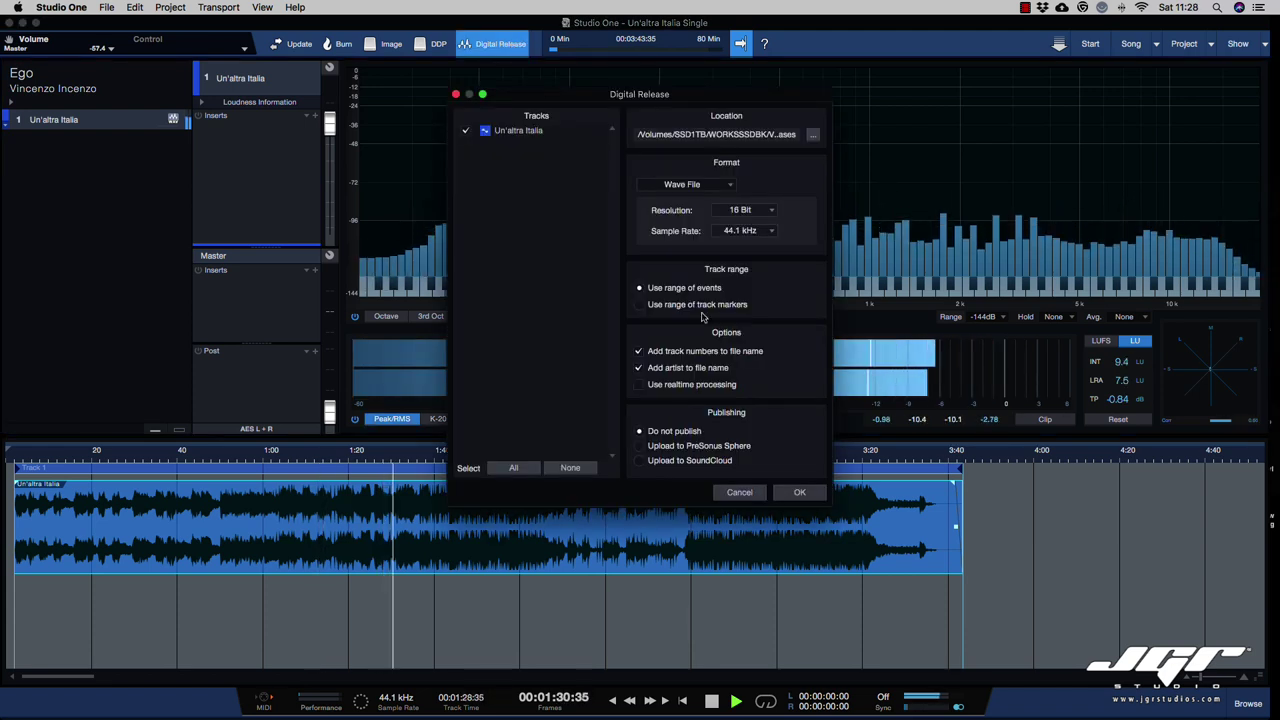
click(739, 492)
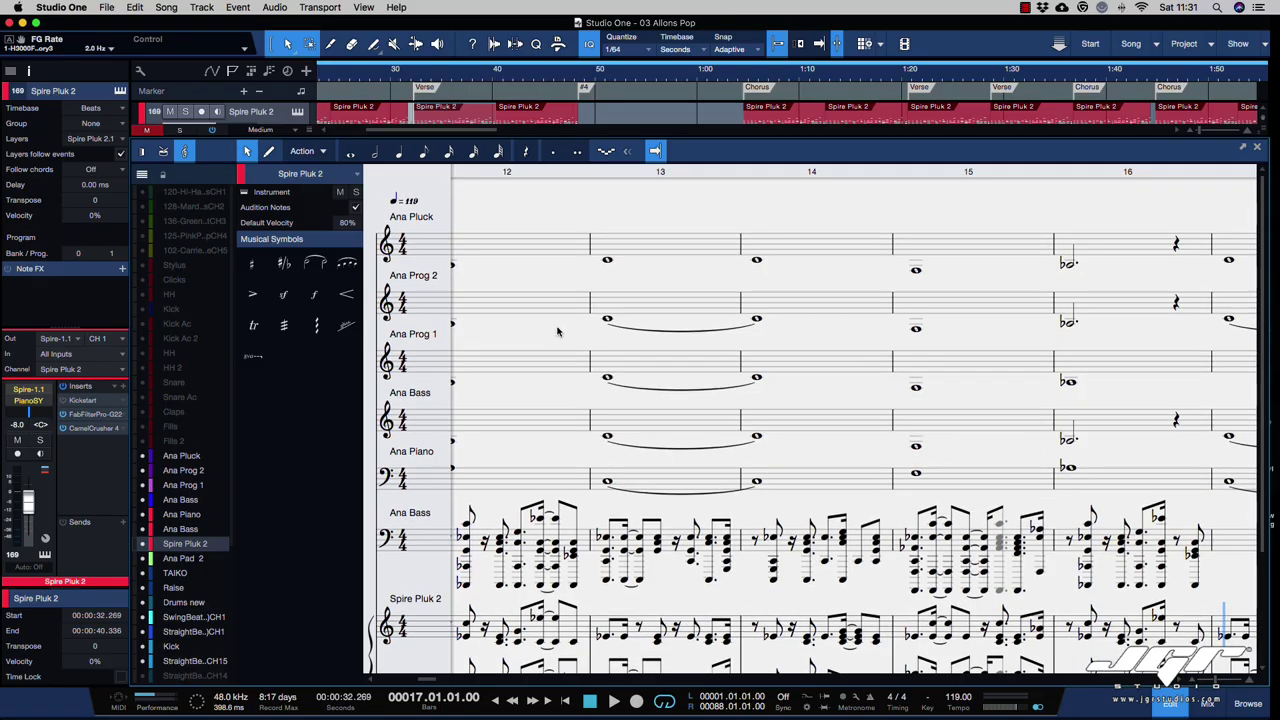
- Look through the multi-track score and select the group of Ana Bass chords in bar 10
scroll(557, 331, down, 5)
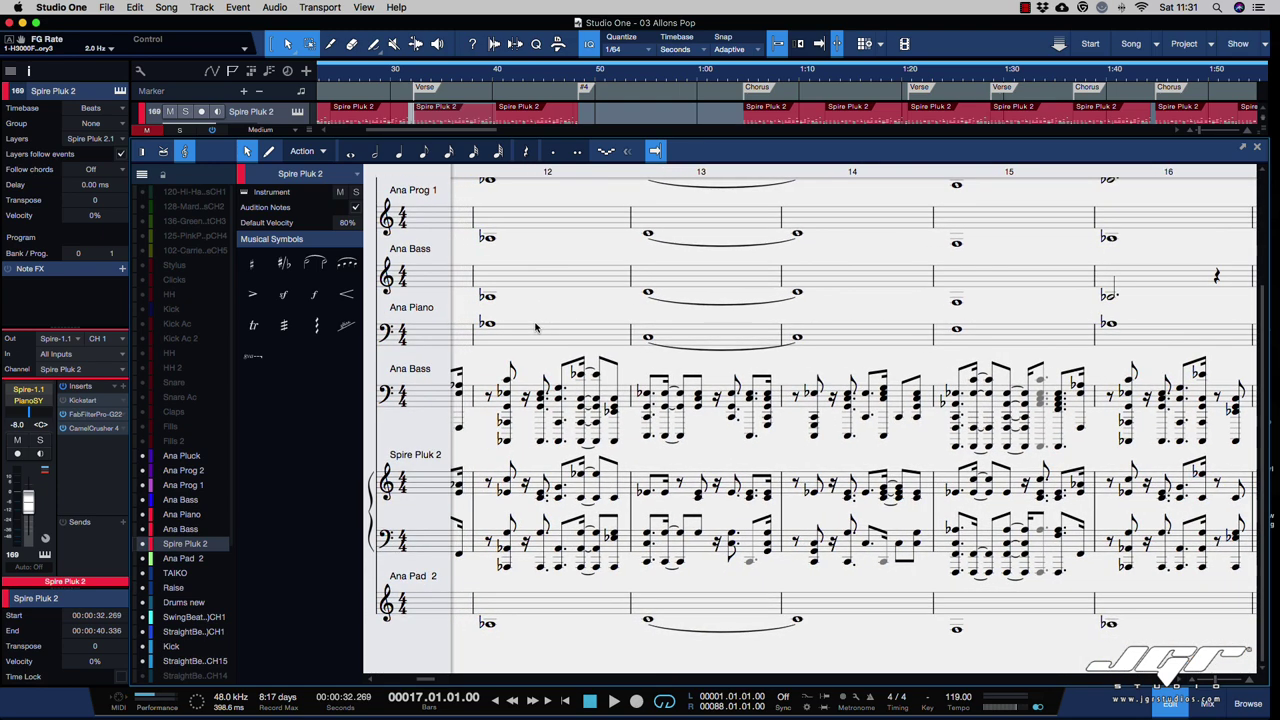
scroll(535, 327, right, 5)
scroll(535, 327, right, 2)
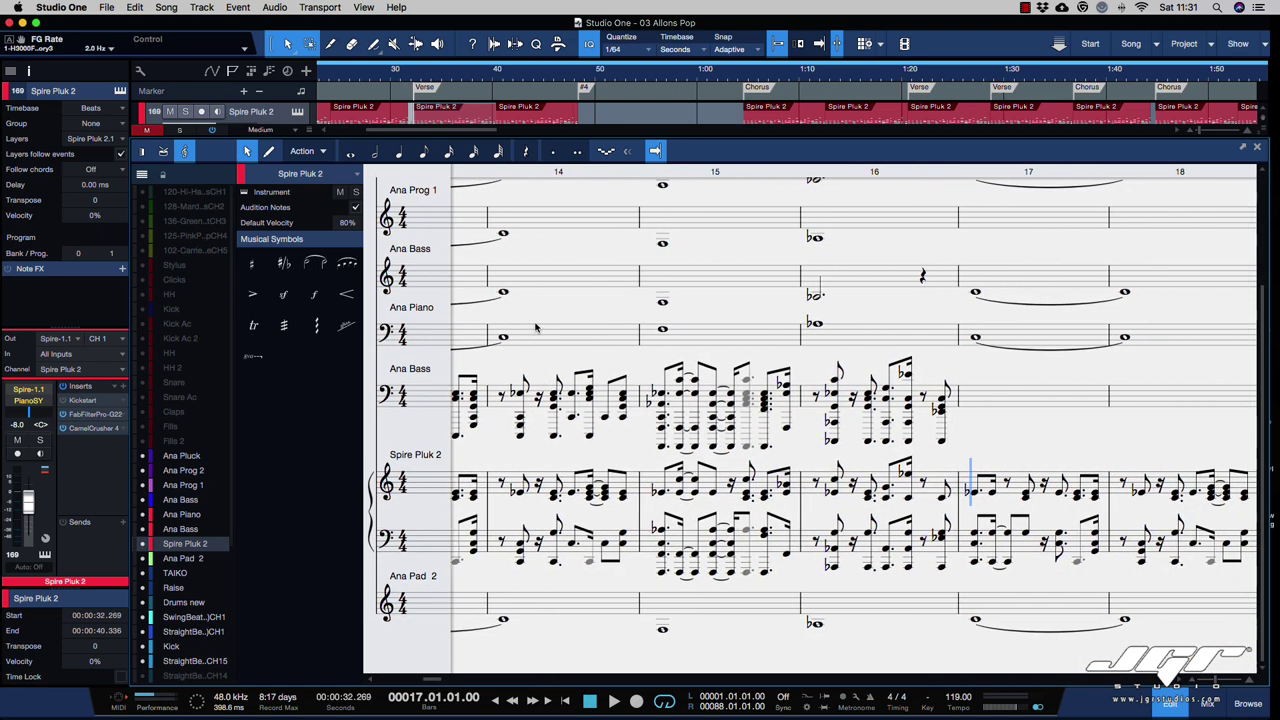
scroll(535, 327, right, 1)
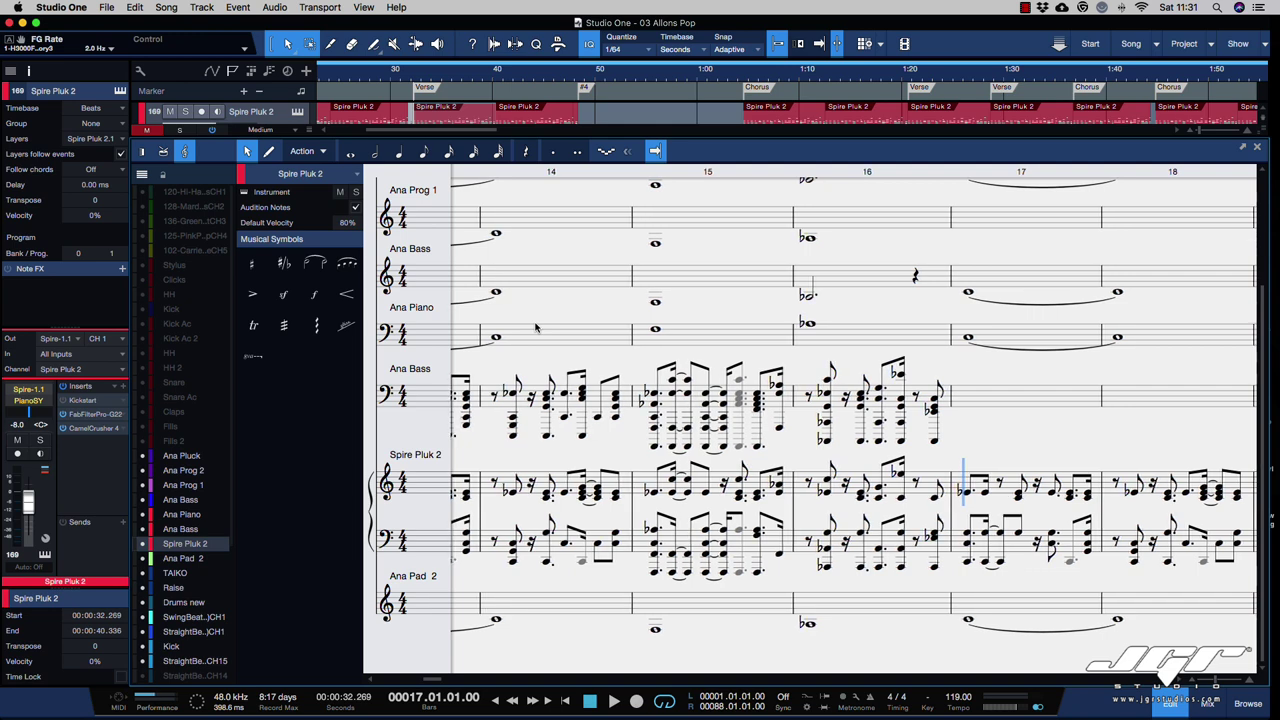
scroll(535, 327, left, 4)
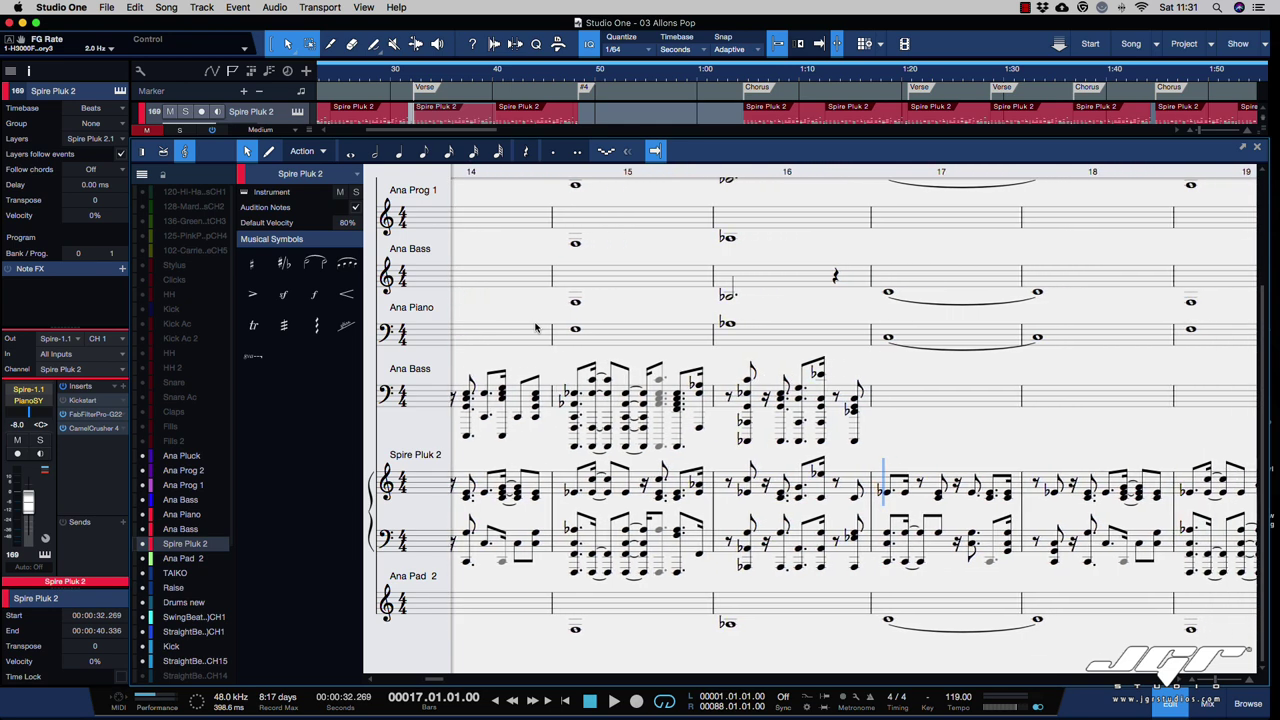
scroll(535, 327, left, 12)
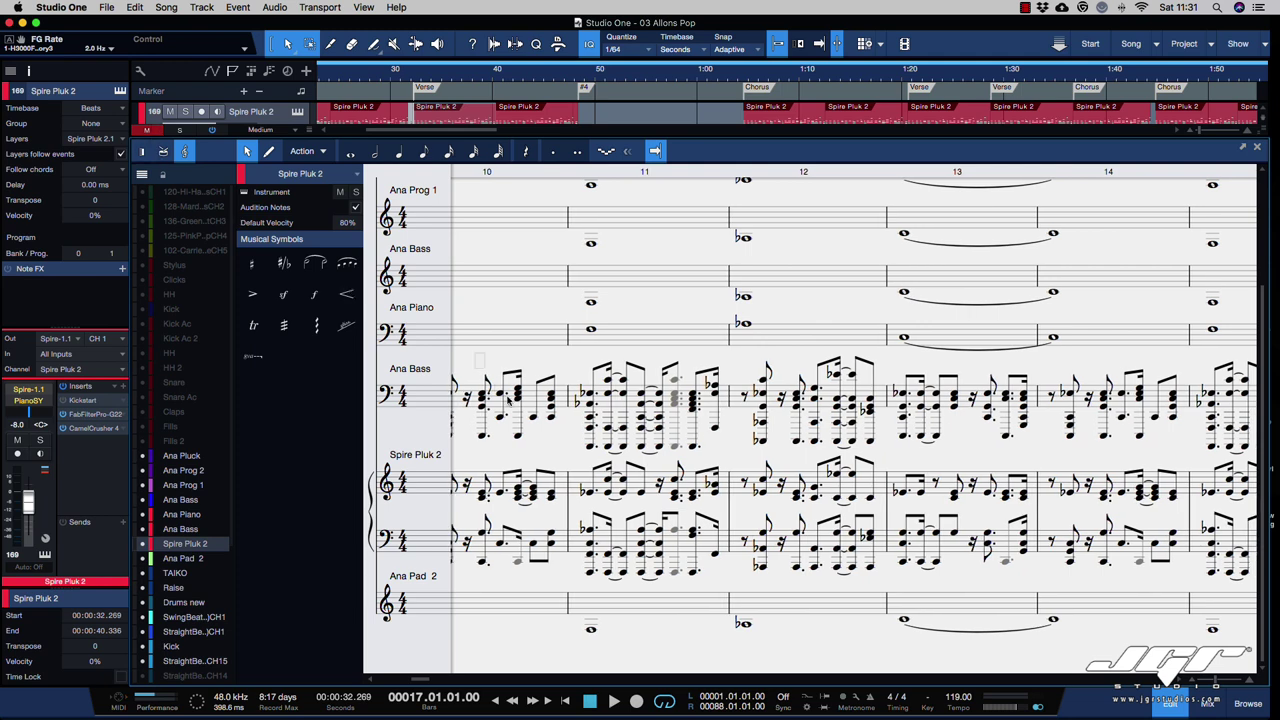
drag(508, 400, 555, 430)
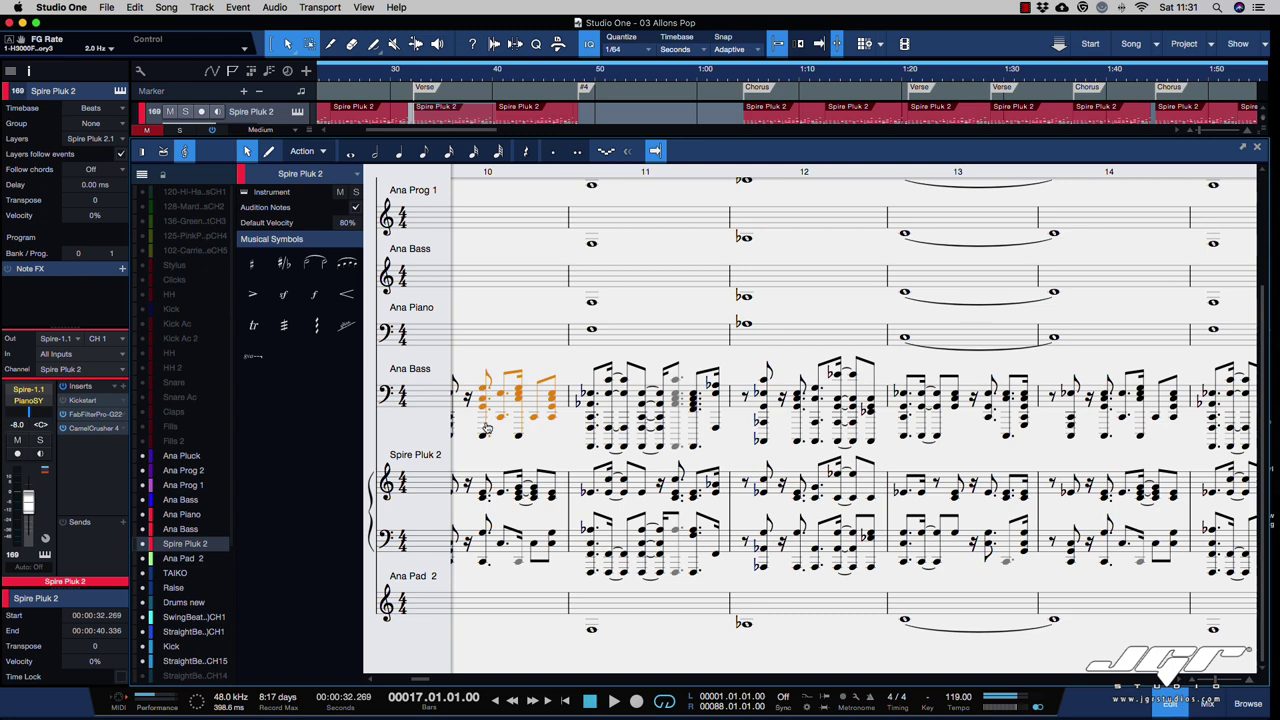
- Raise the Spire Pluk 2 note at bar 17 in the piano view and check the change in the score view
click(143, 153)
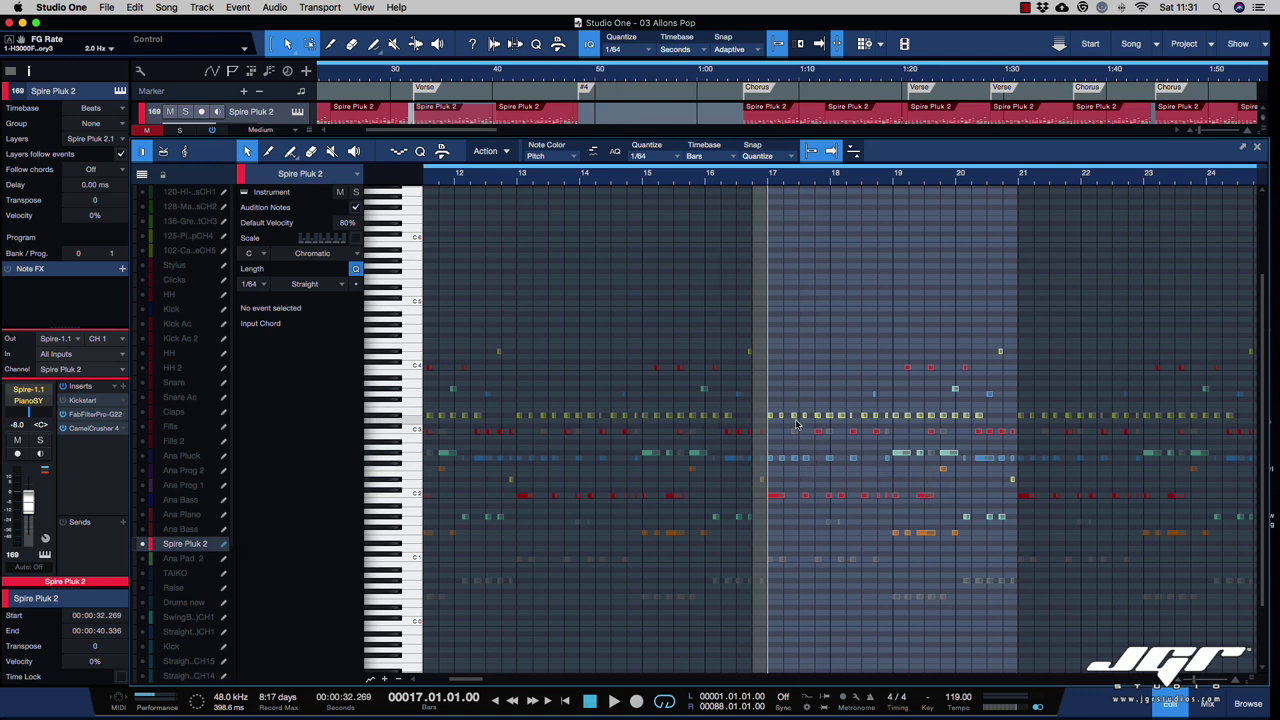
drag(783, 418, 772, 336)
click(185, 152)
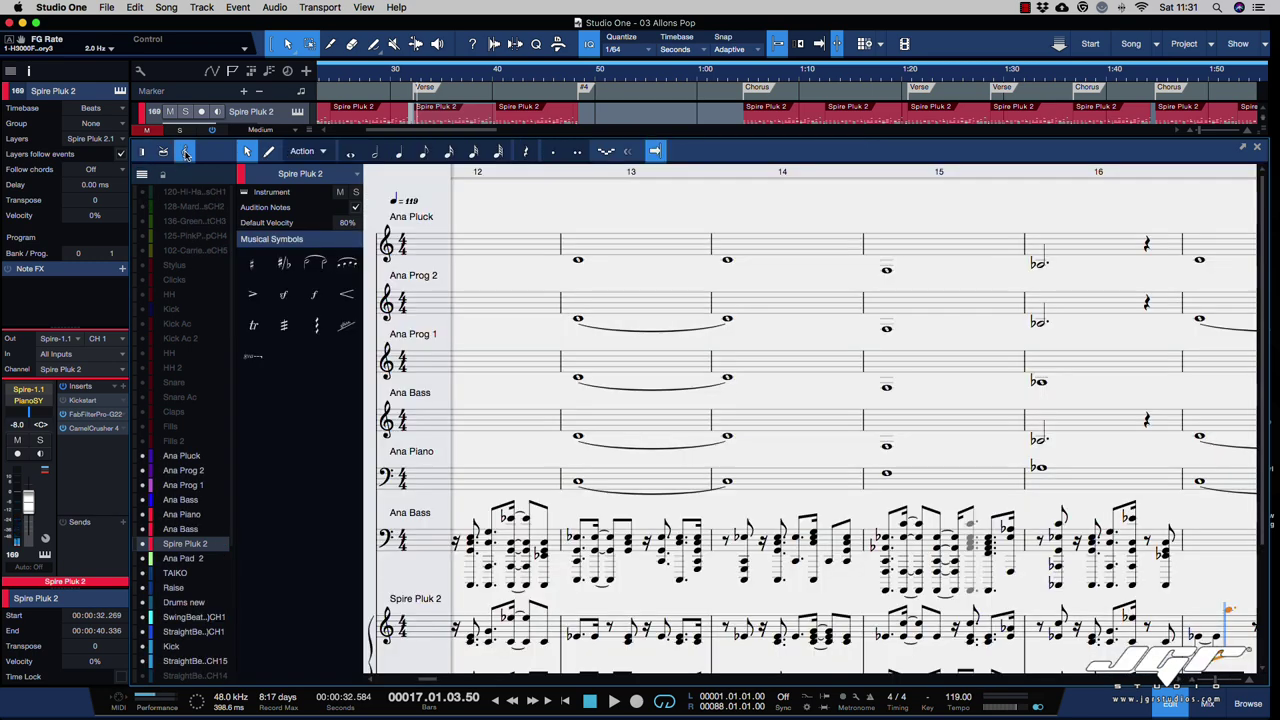
scroll(633, 426, down, 4)
scroll(645, 423, right, 10)
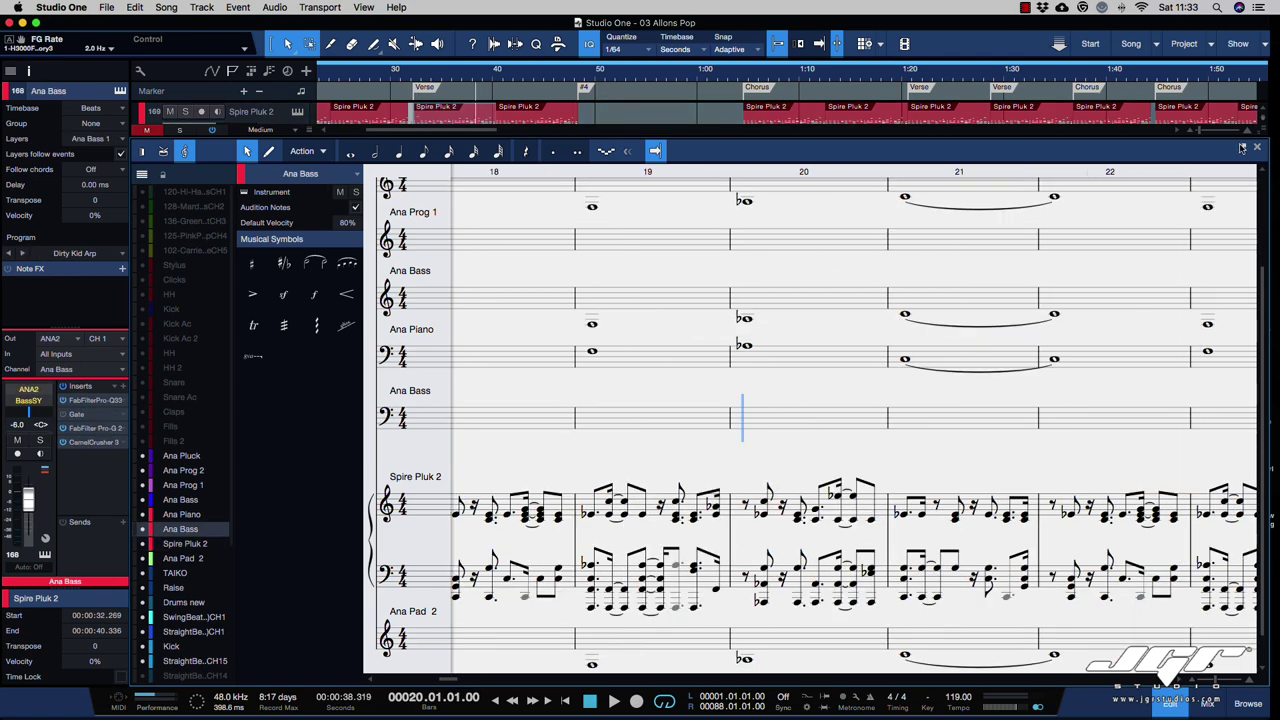
- Detach the score editor into its own window and place it beside the arrangement's track list
click(1241, 148)
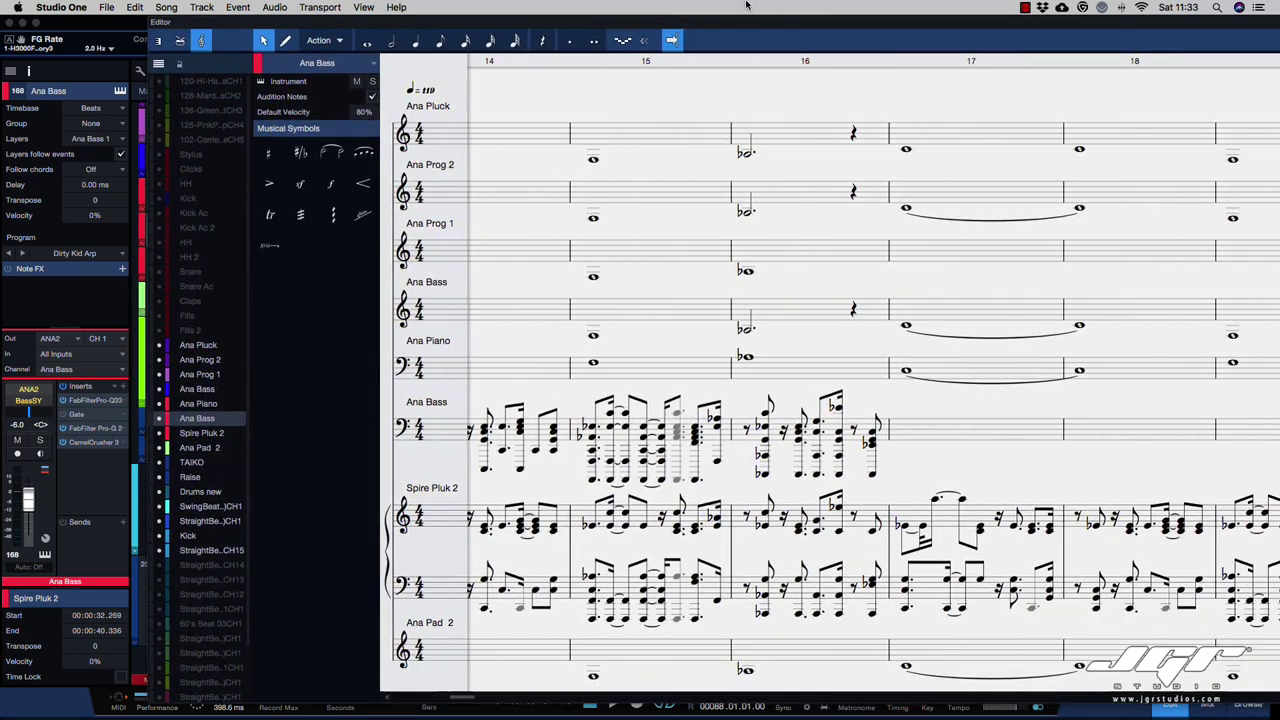
drag(747, 5, 521, 10)
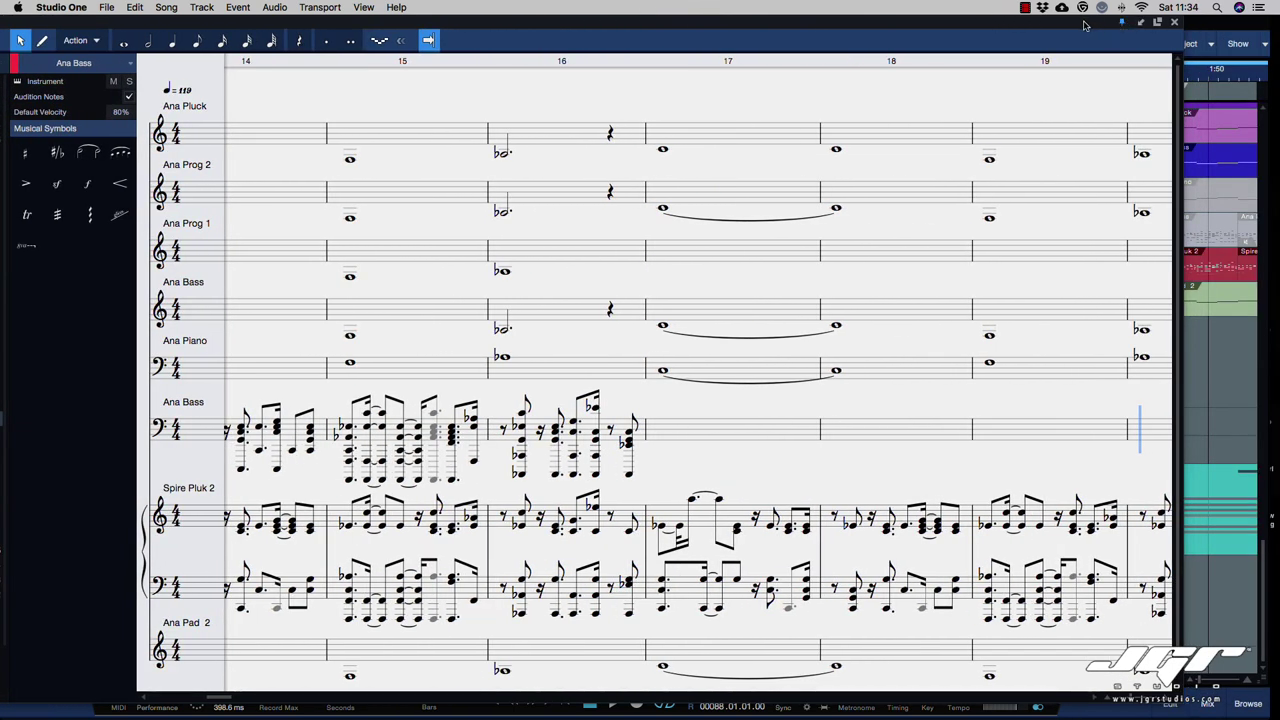
click(1123, 22)
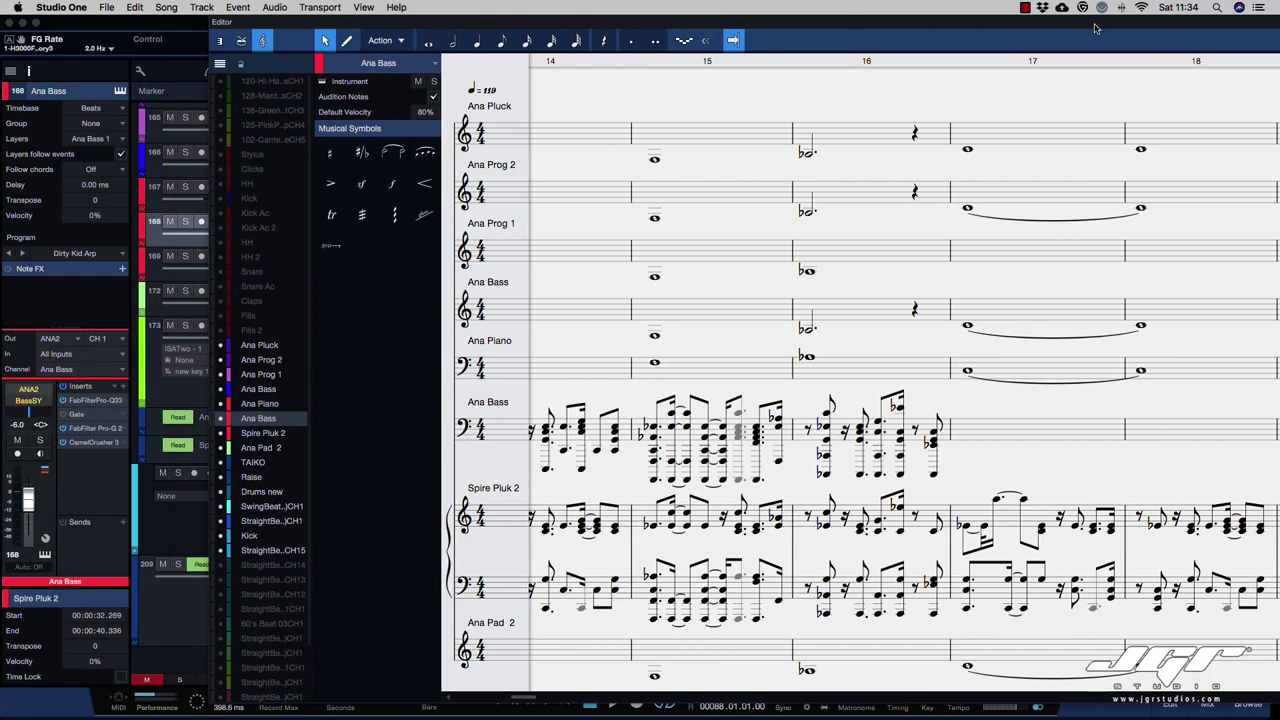
drag(1095, 28, 1270, 26)
- Open the first Spire Pluk 2 event of the Verse in the docked note editor and reposition the floating score window
click(457, 272)
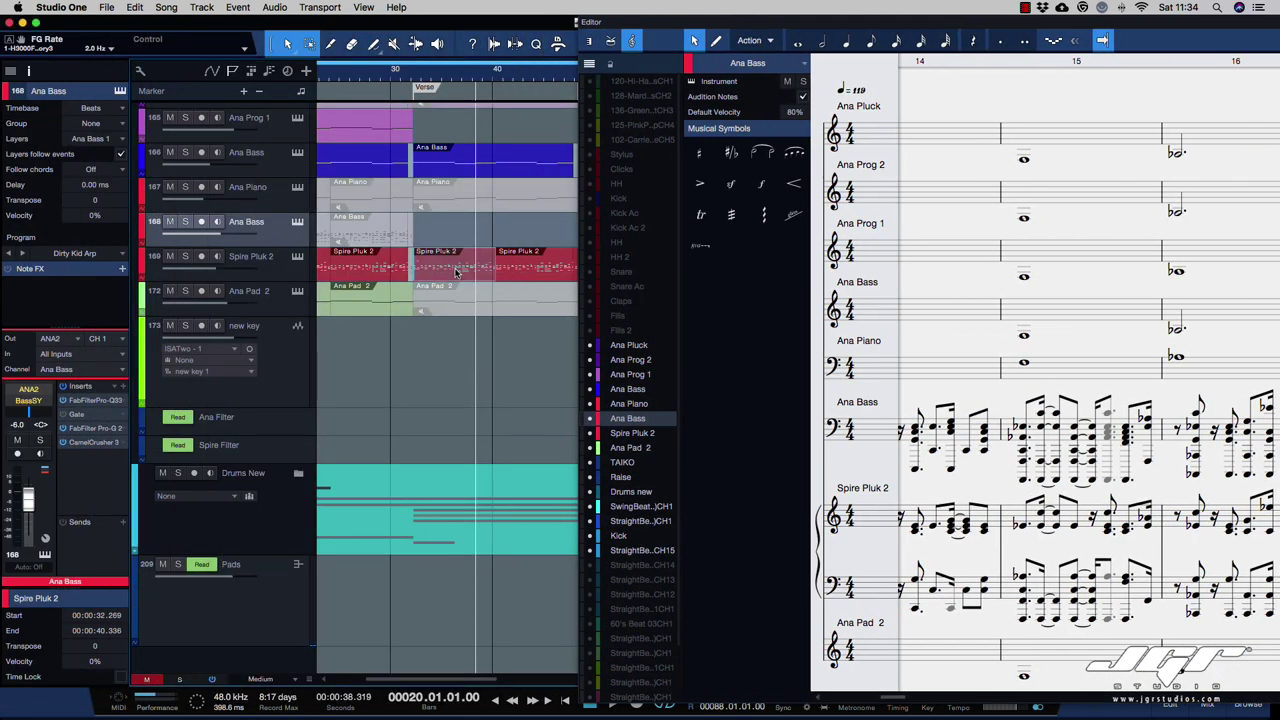
double_click(457, 272)
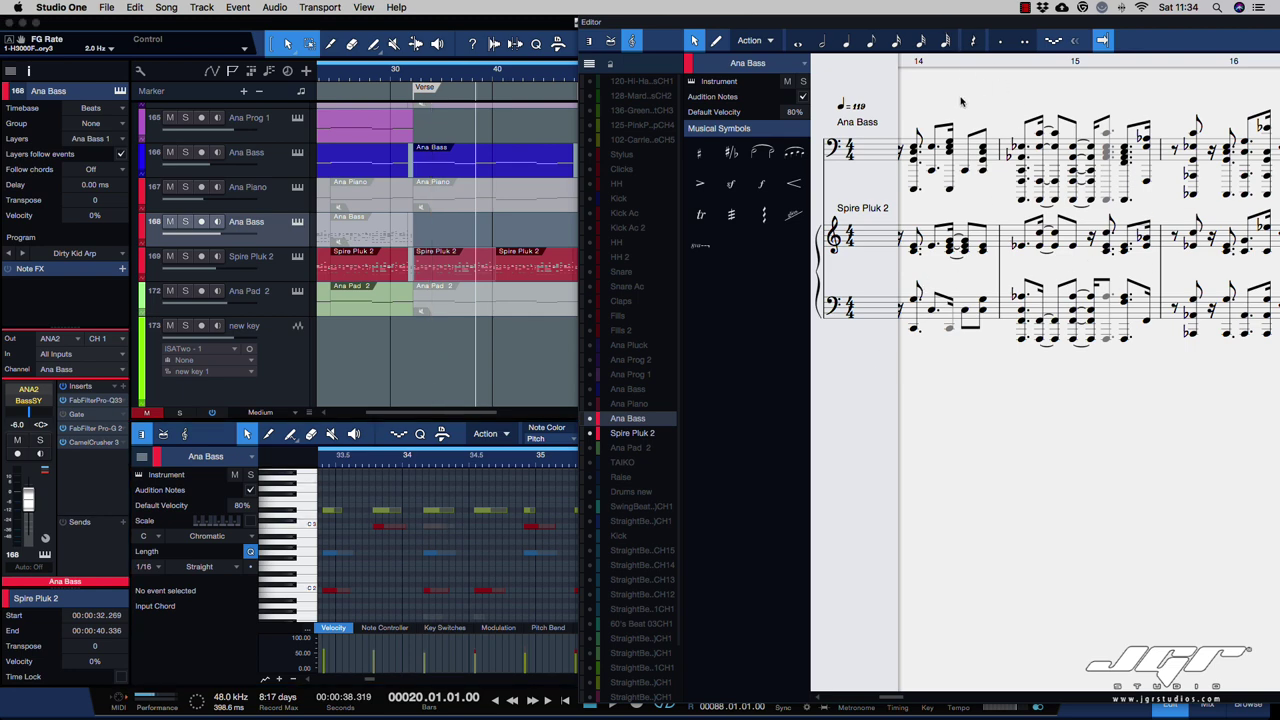
drag(942, 28, 946, 5)
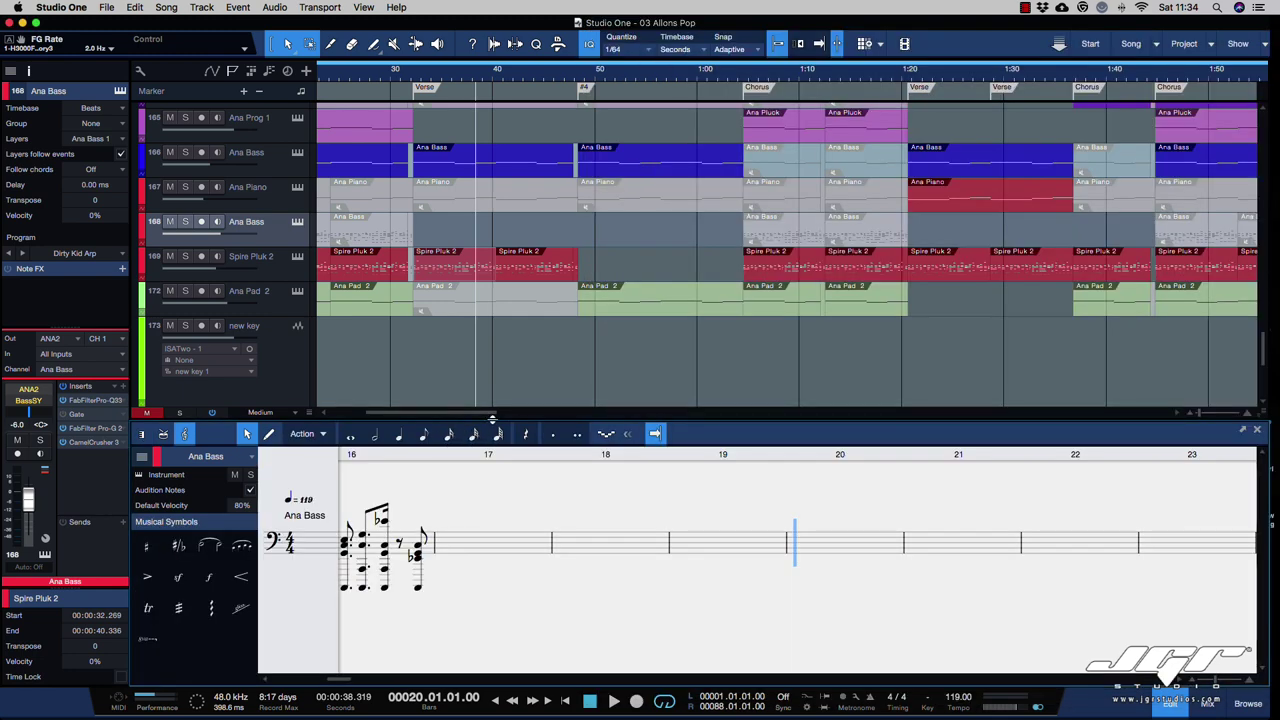
- Enlarge the docked score editor, change the Ana Bass staff to a grand staff and open the lower staff's clef choices
drag(492, 418, 451, 232)
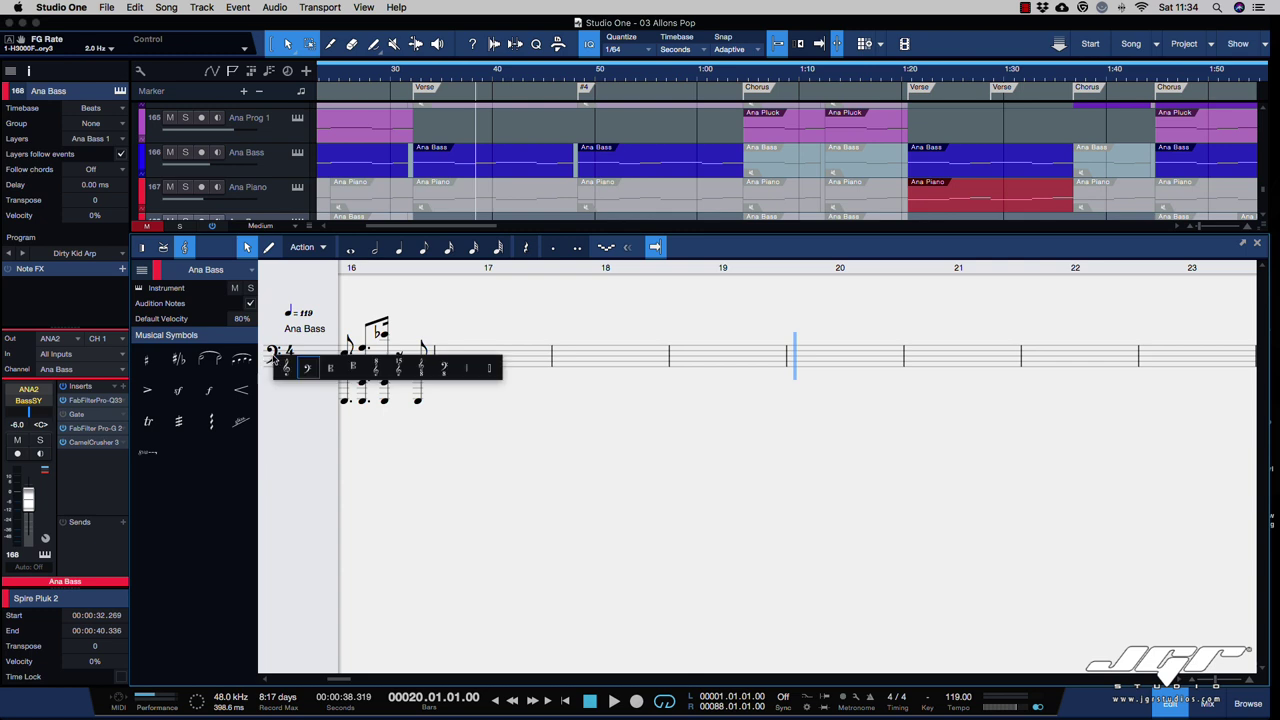
right_click(272, 362)
click(316, 366)
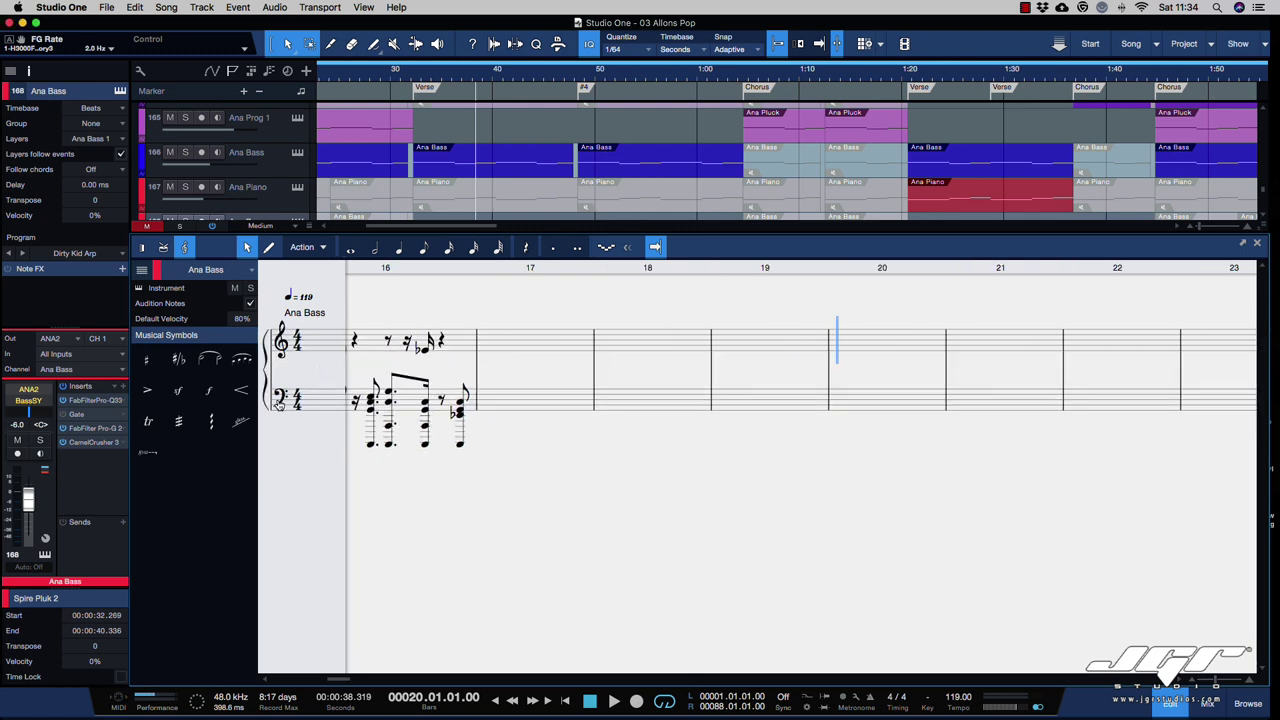
click(280, 401)
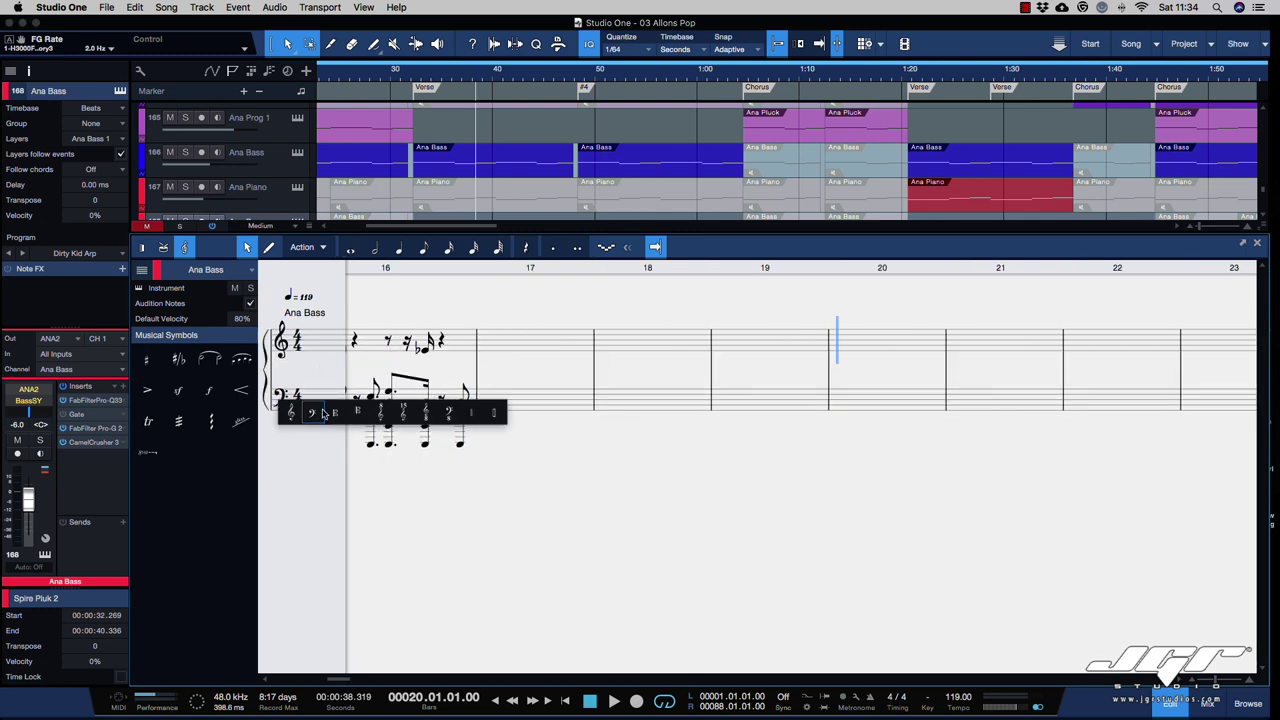
click(404, 418)
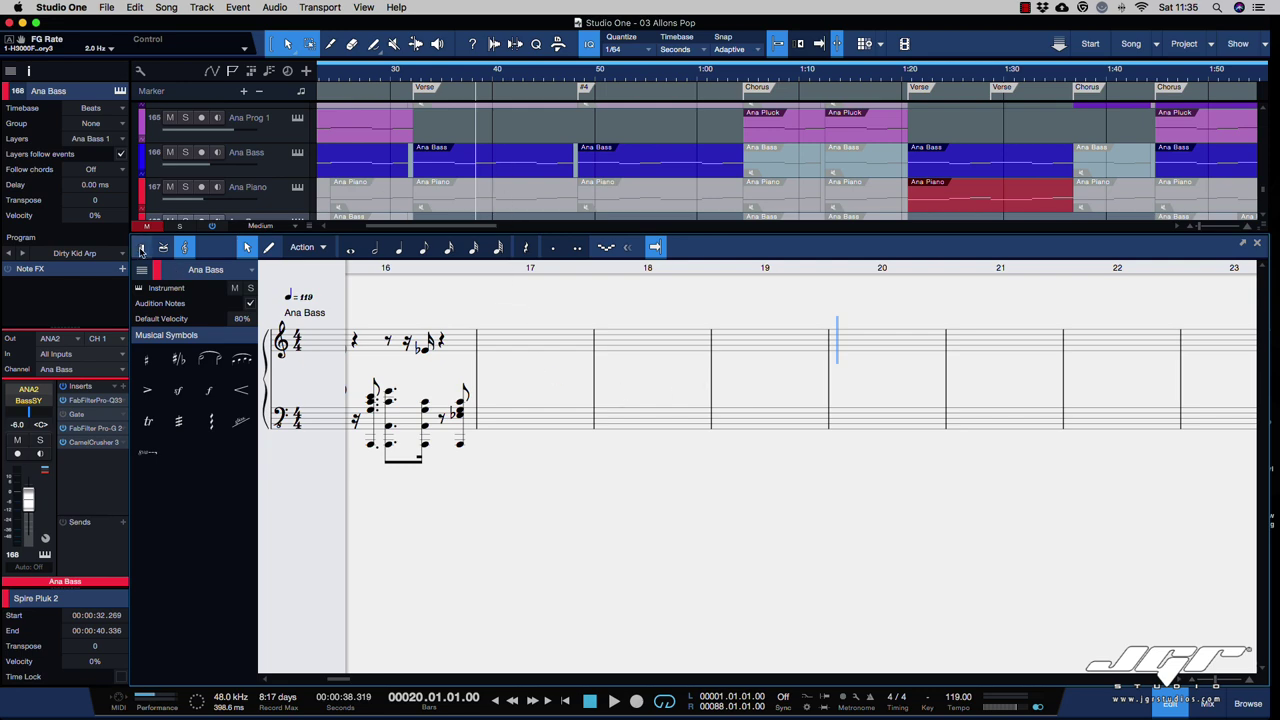
- Show Ana Bass in the piano view and select the blue Ana Bass event at the first Verse
click(142, 247)
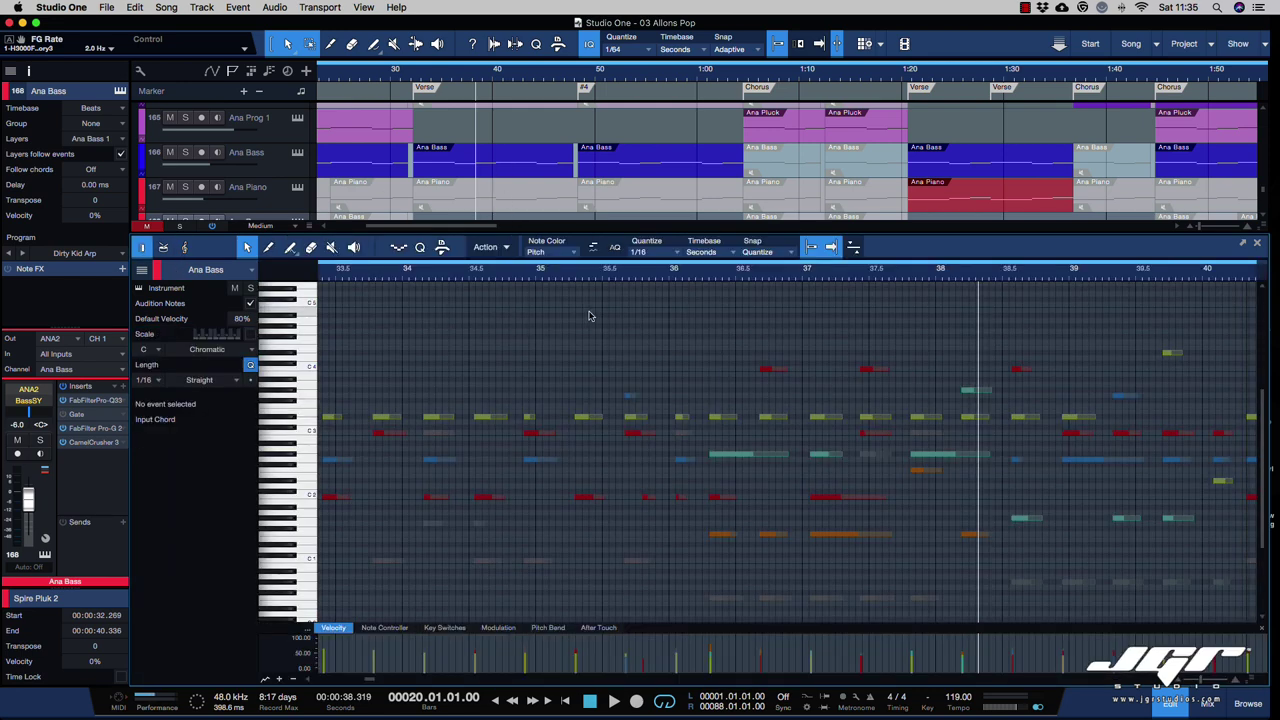
click(492, 167)
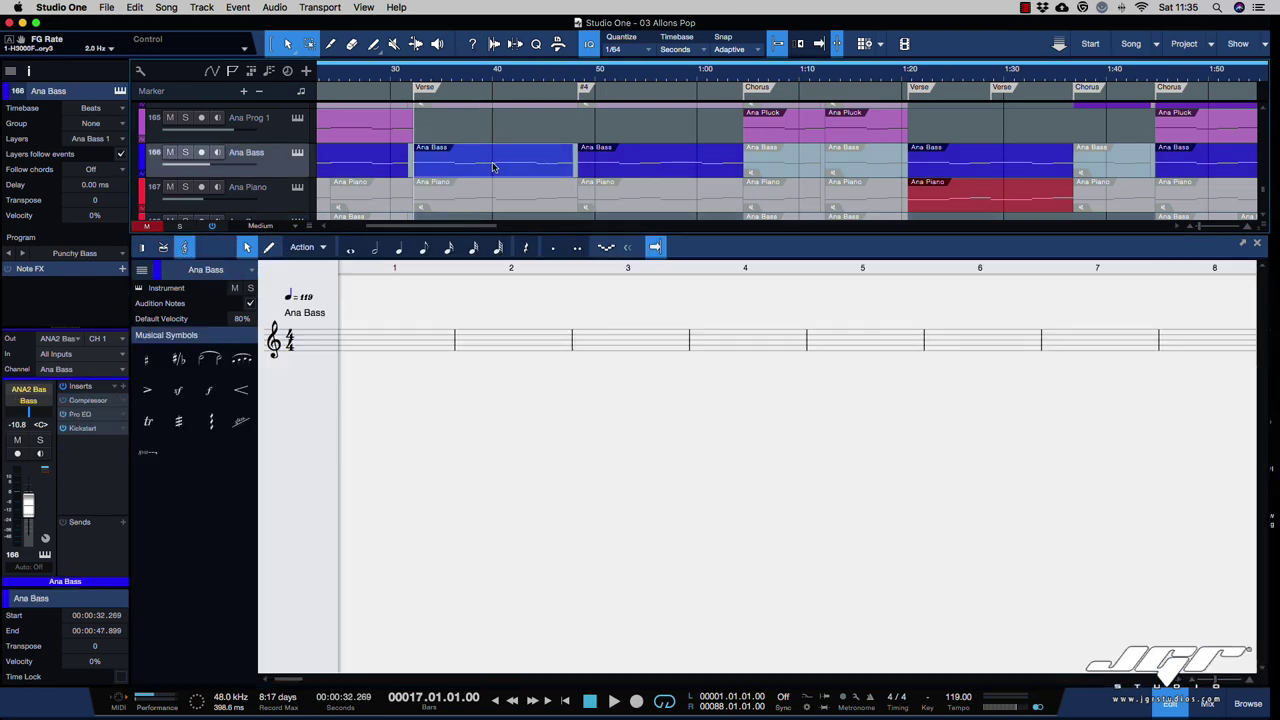
drag(460, 82, 570, 78)
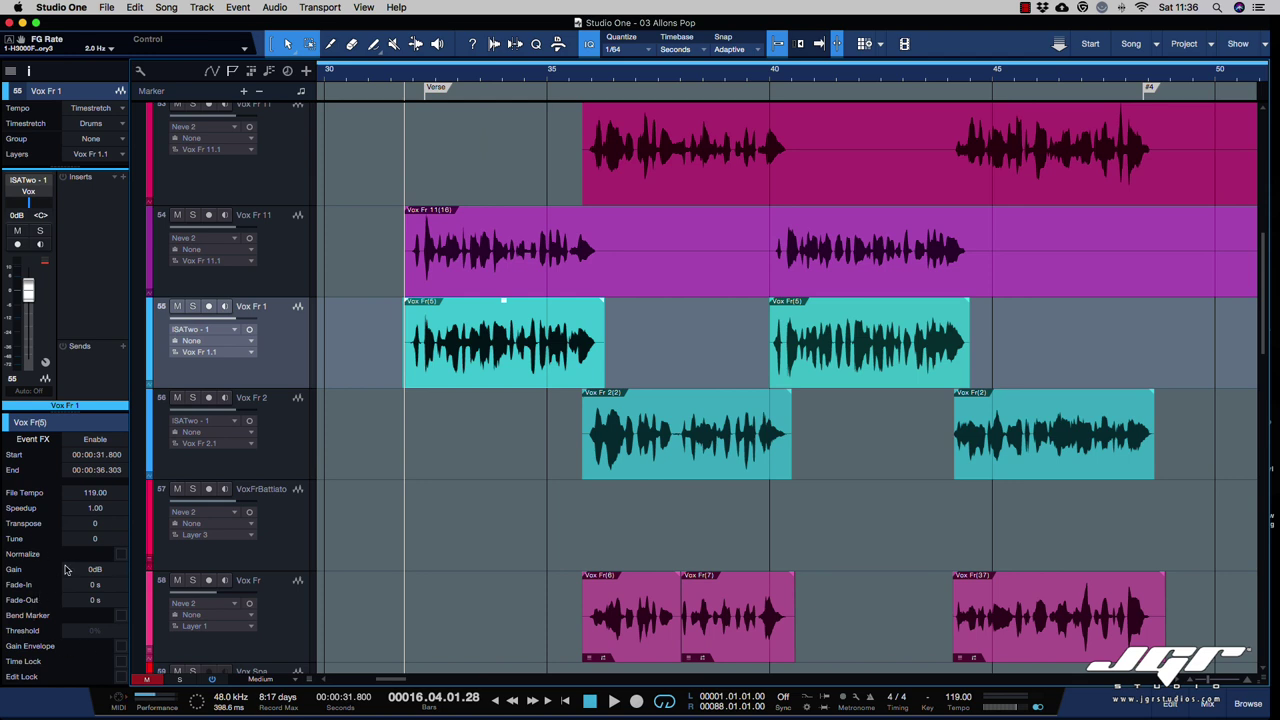
- Enable Gain Envelope on the first Vox Fr(5) event of track Vox Fr 1 and place several envelope points along it
click(119, 646)
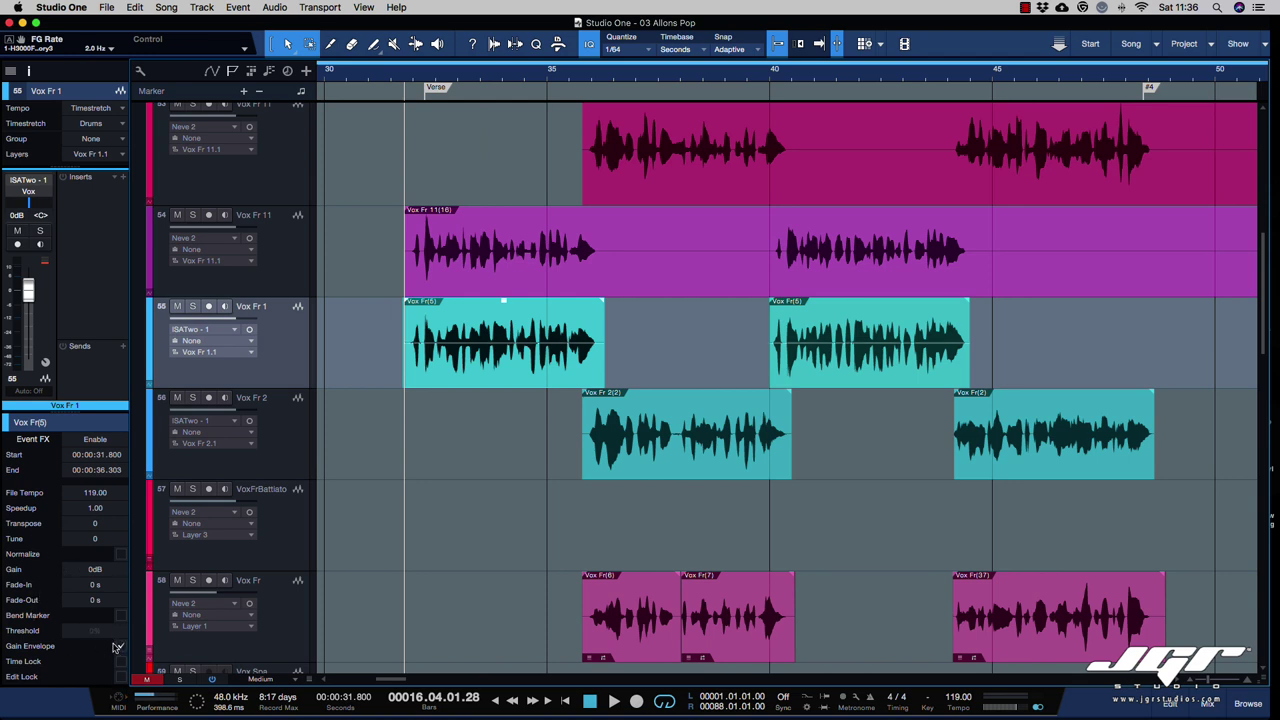
click(444, 343)
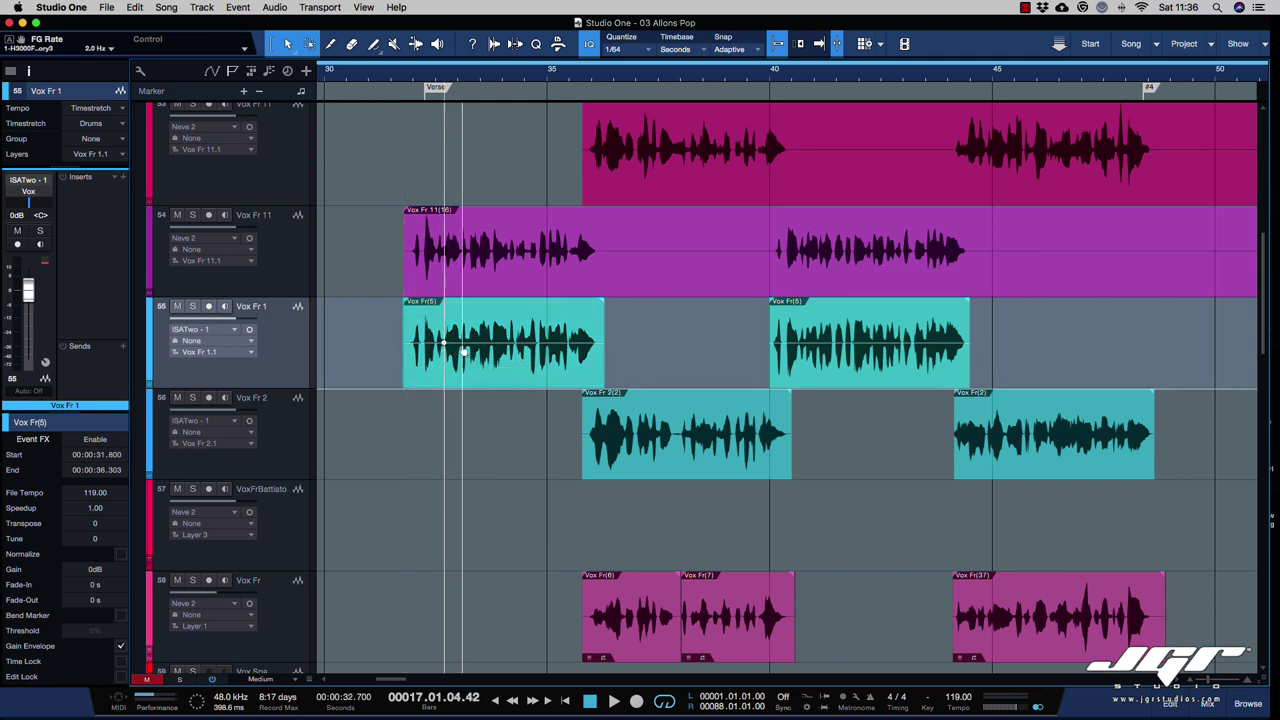
click(462, 344)
click(484, 343)
click(507, 343)
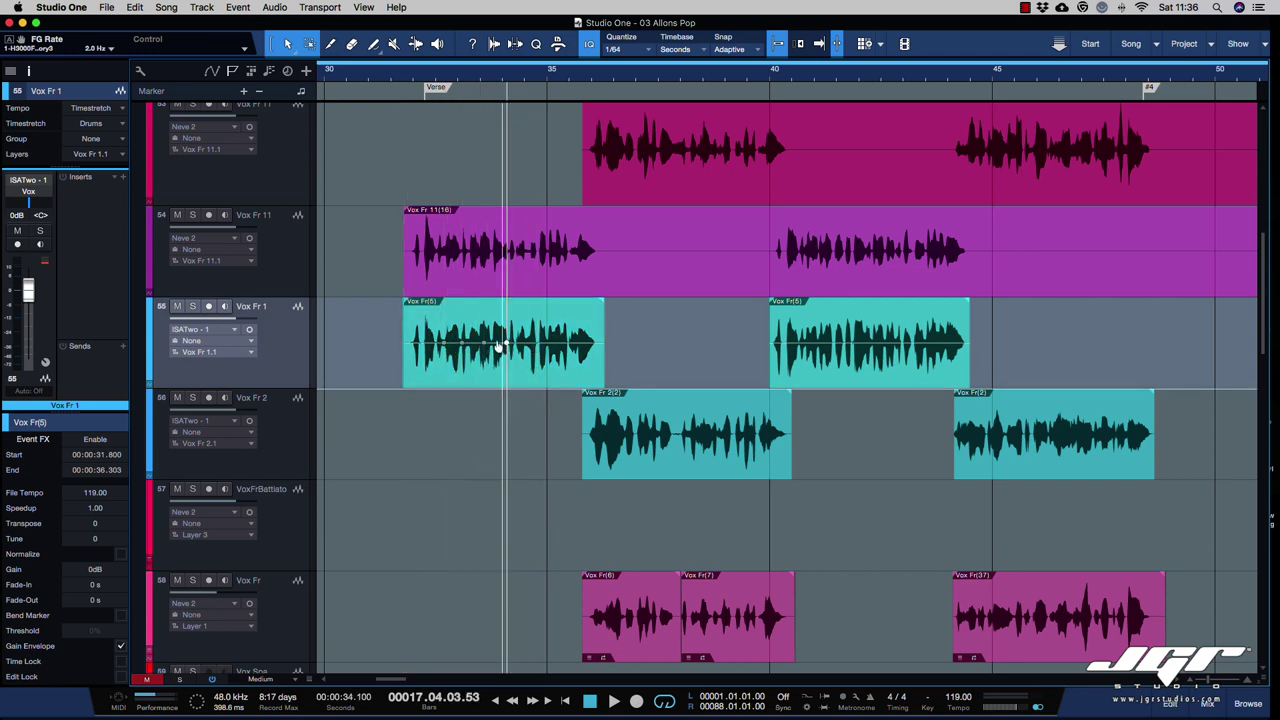
- Adjust the Vox Fr(5) gain envelope point near 33.6 s and add a small dip centred at about 34.67 s
drag(484, 344, 484, 349)
key(f)
key(e)
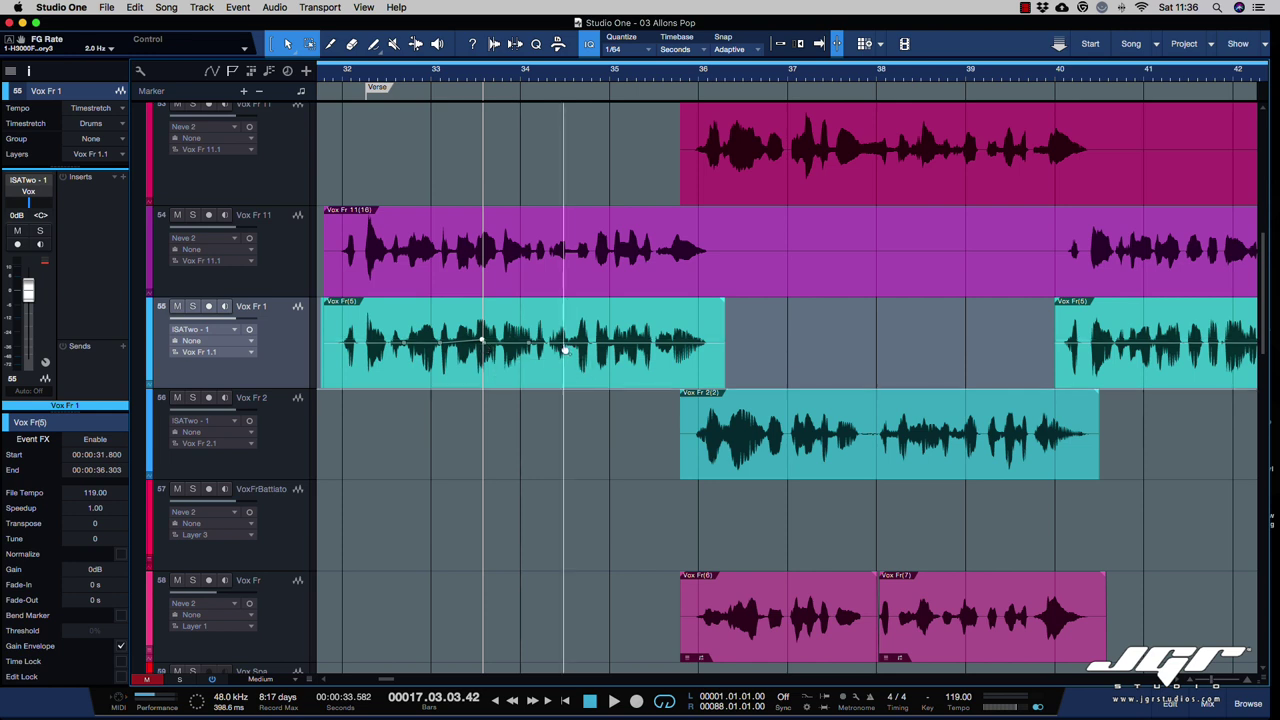
click(570, 343)
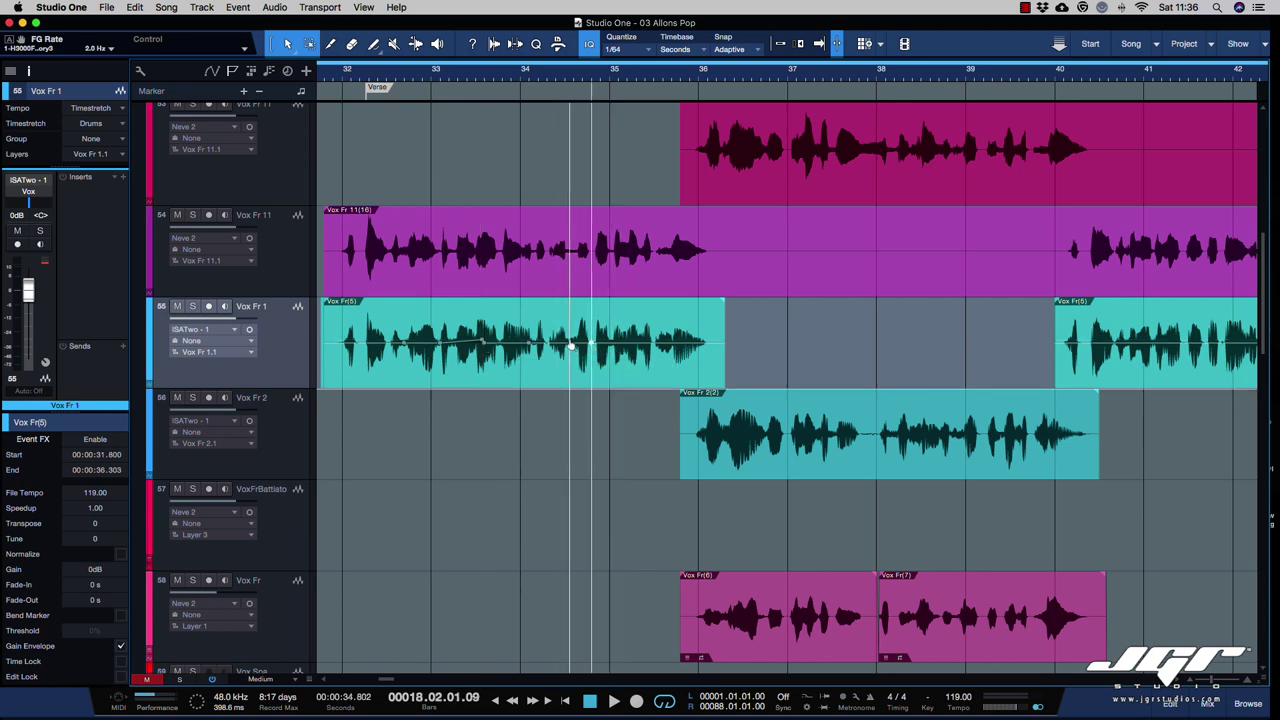
drag(582, 348, 579, 346)
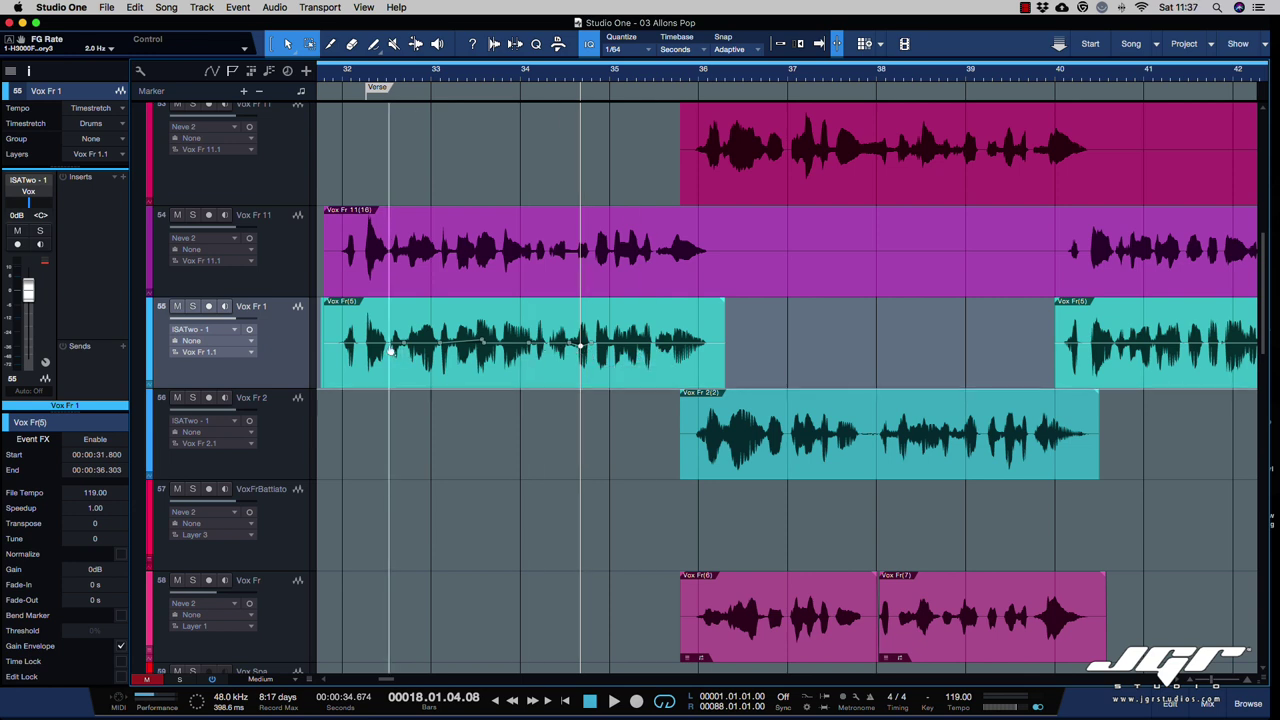
- Add a gain envelope dip at about 32.35 s in Vox Fr(5) and move the raised point to about 33.37 s
click(389, 349)
click(362, 349)
drag(373, 349, 374, 354)
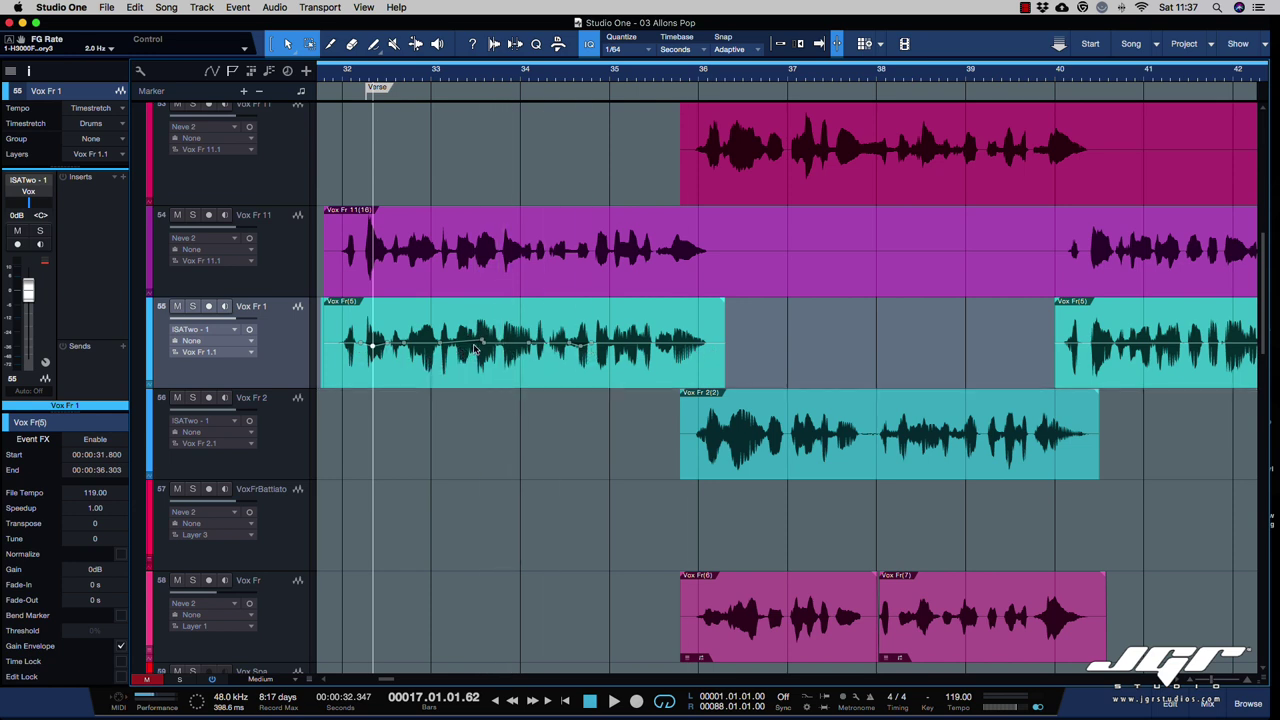
mouse_move(482, 343)
mouse_down()
mouse_move(464, 352)
mouse_move(463, 340)
mouse_up()
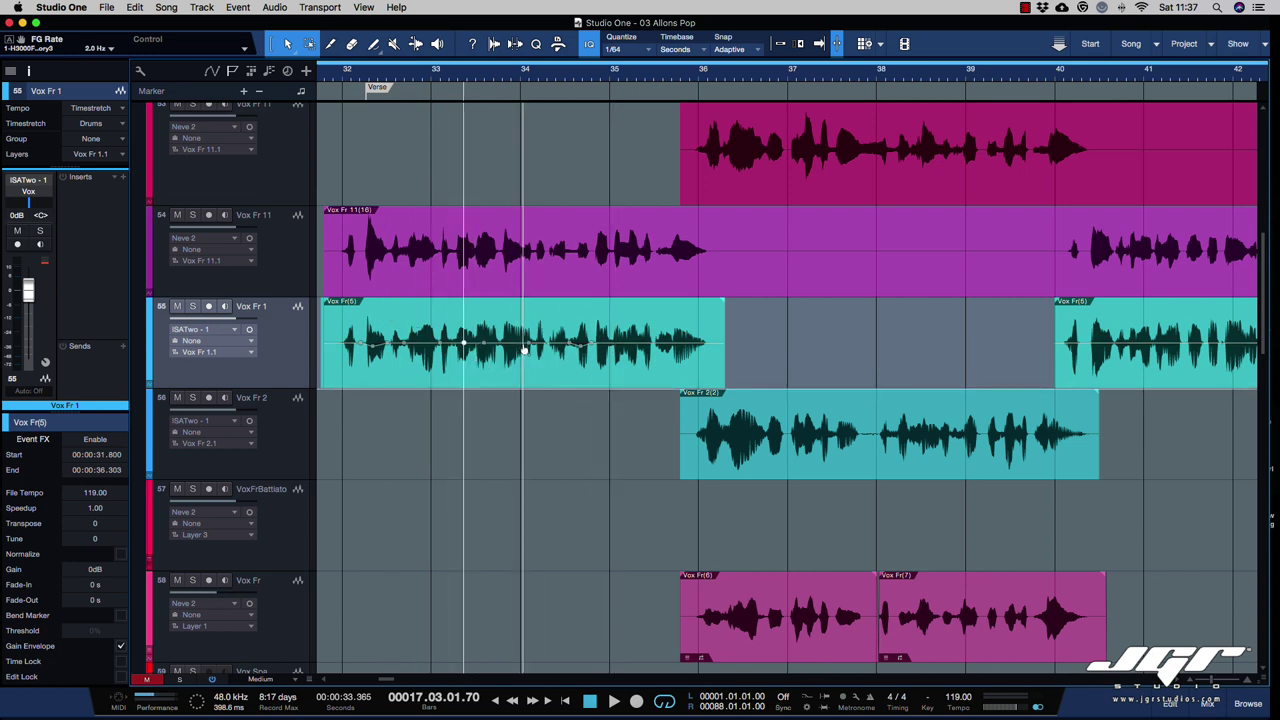
click(683, 343)
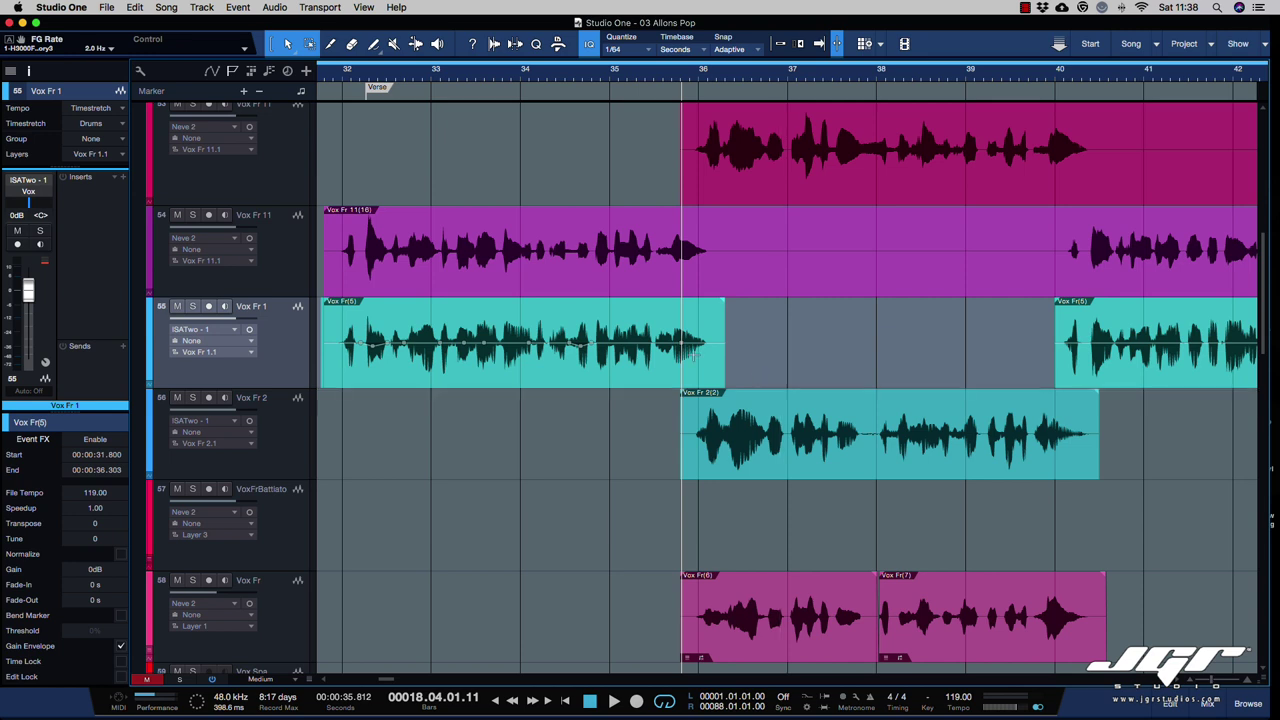
- Give the first Vox Fr(5) event a fade-in of about 292 ms, a fade-out of about 509 ms and a gain of -2.6 dB
click(626, 368)
drag(716, 302, 678, 302)
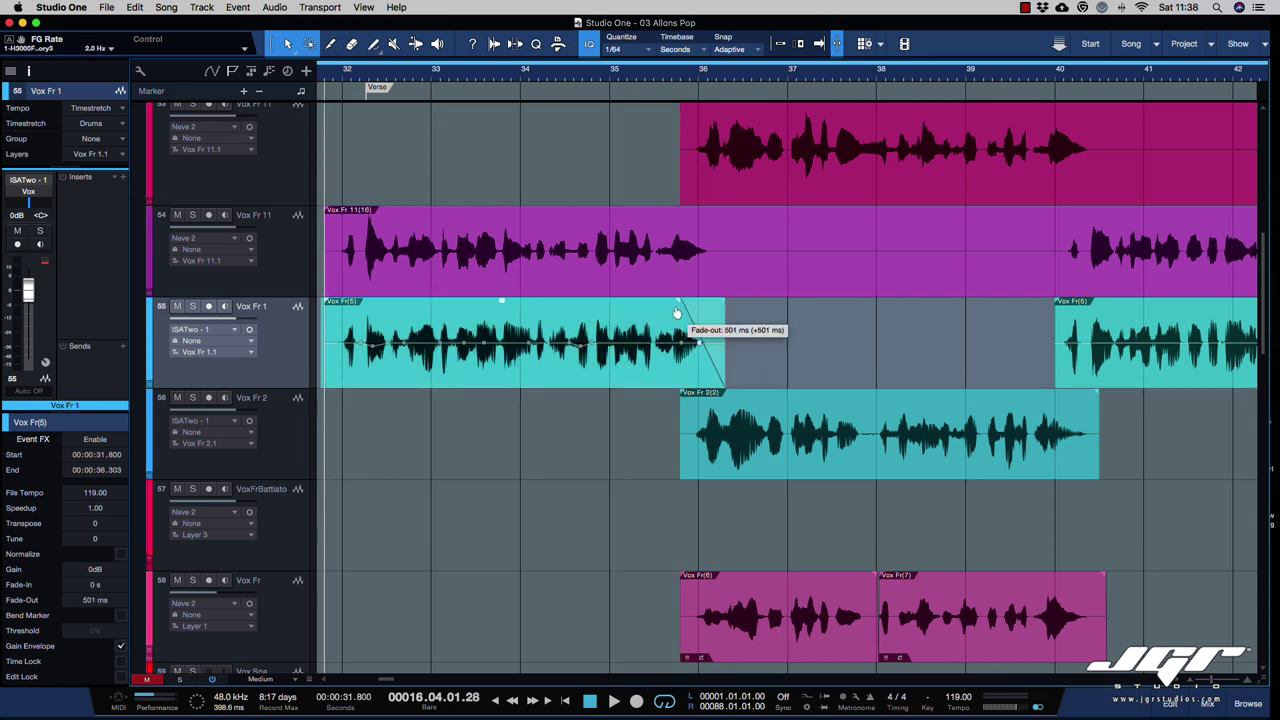
drag(326, 303, 345, 304)
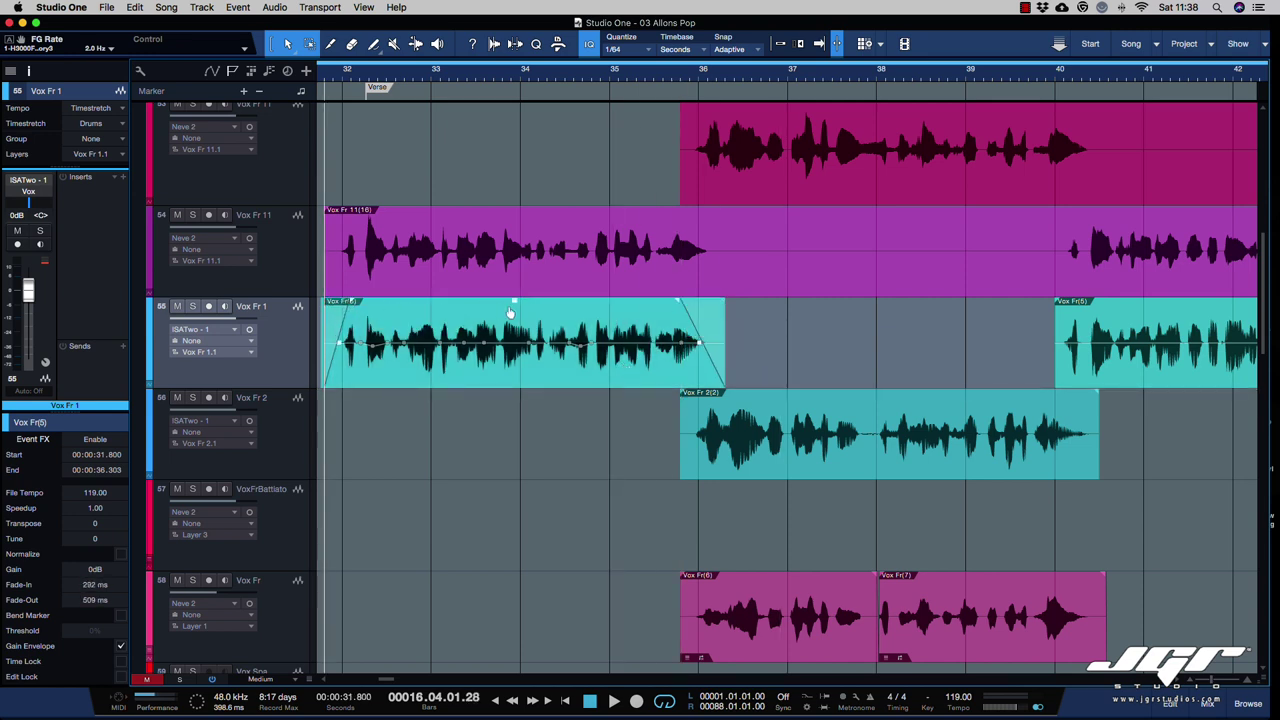
drag(505, 304, 514, 318)
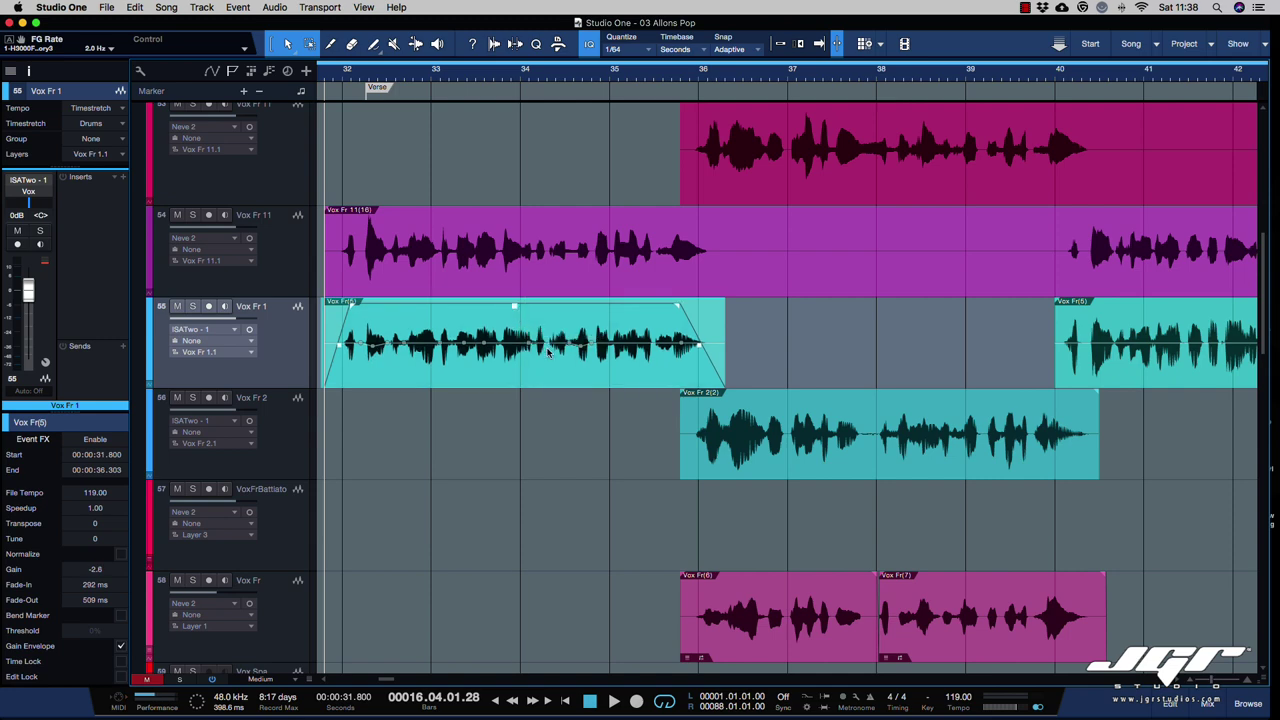
- Open the first Spire Pluk 2 event of the Verse in the docked note editor and bring up its key switch editing dialog
scroll(1165, 453, down, 5)
scroll(1165, 458, down, 15)
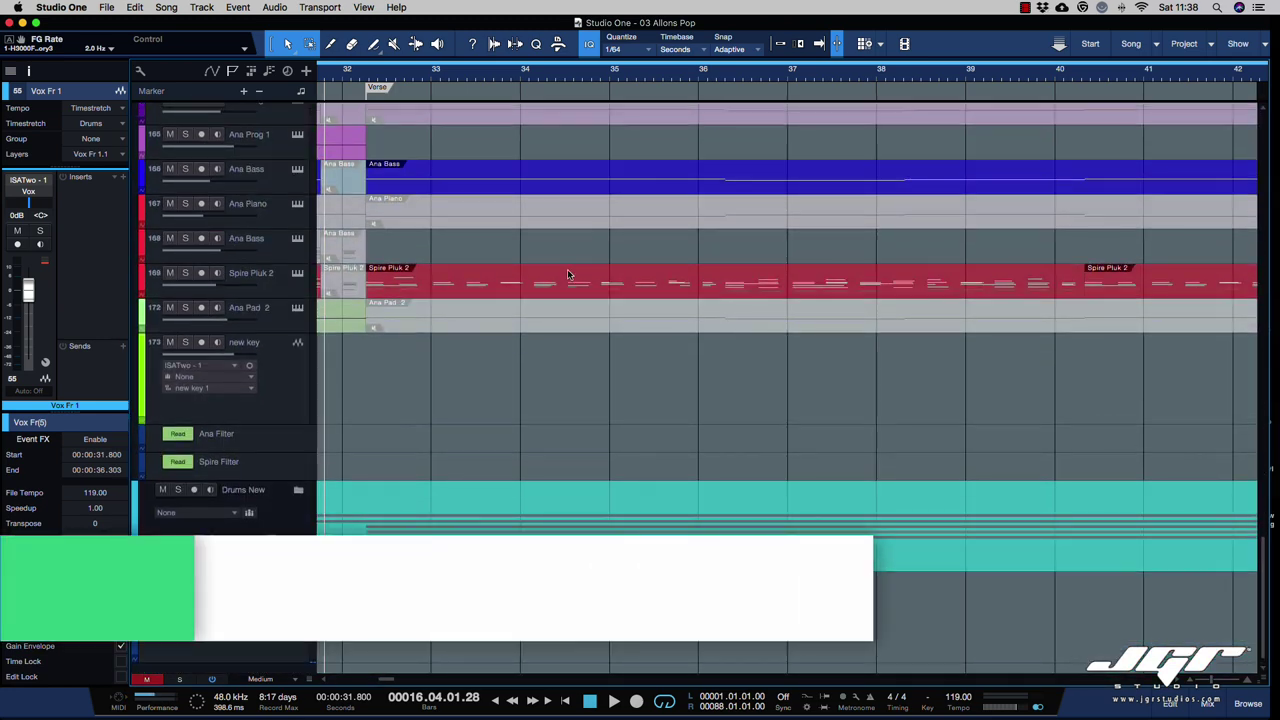
double_click(658, 291)
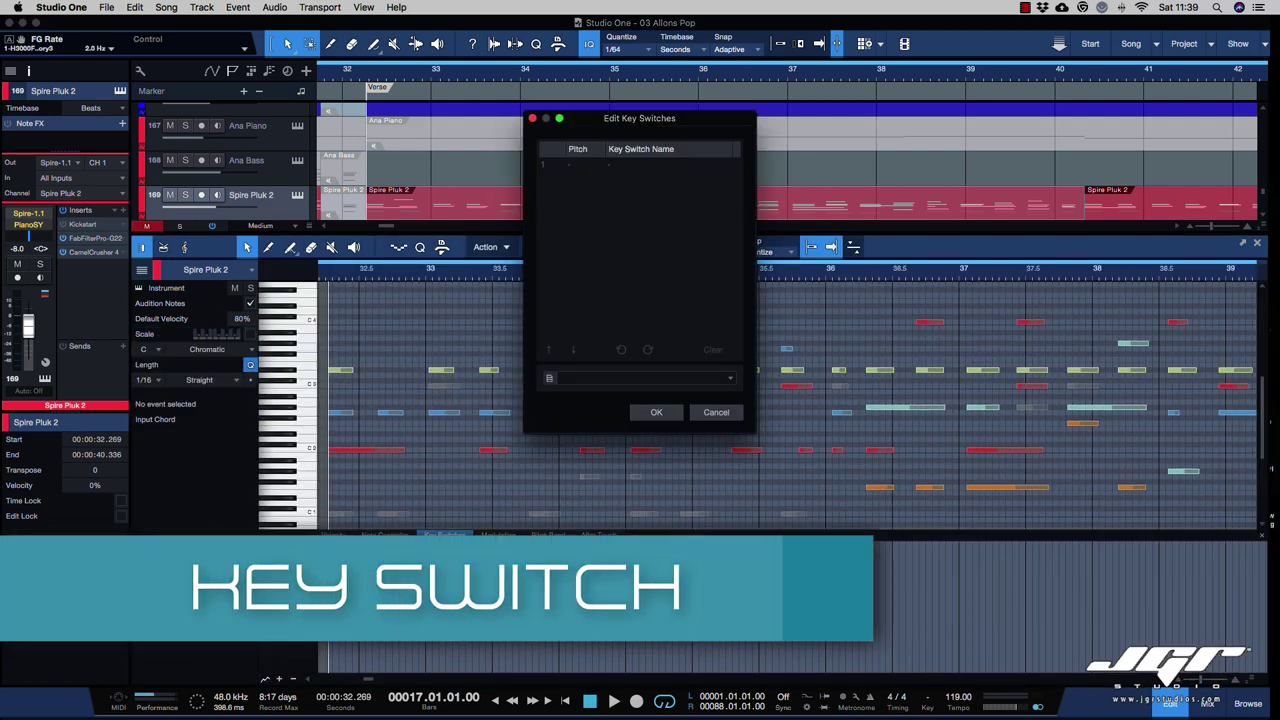
click(622, 375)
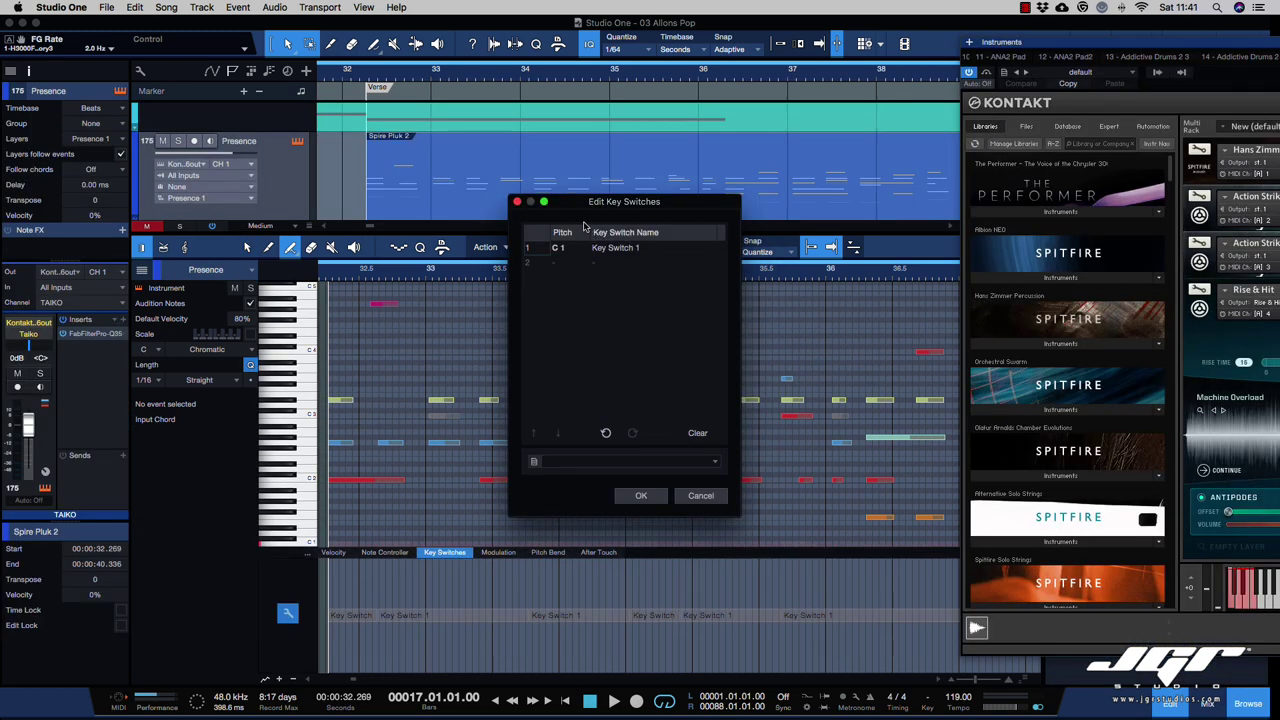
- Reposition the key switch dialog and add key switches 2 to 4 on pitches C#1, D1 and D#1 for the Presence track
drag(608, 205, 615, 256)
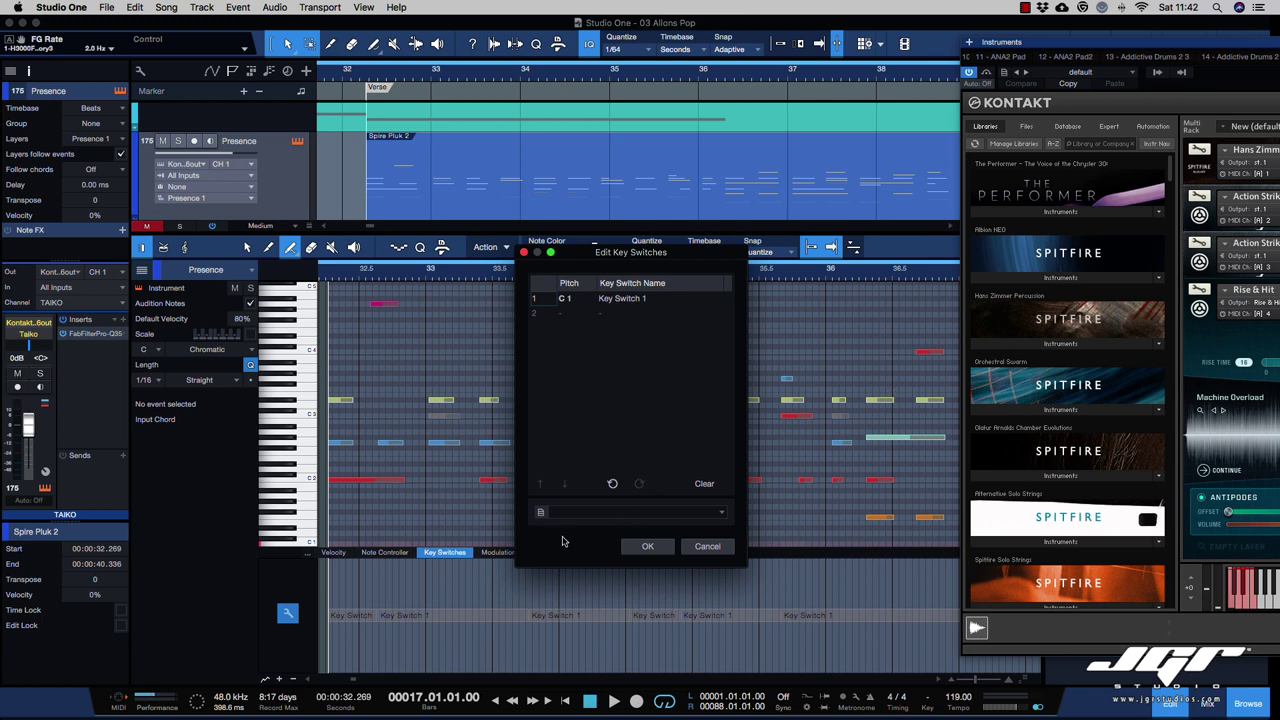
click(567, 314)
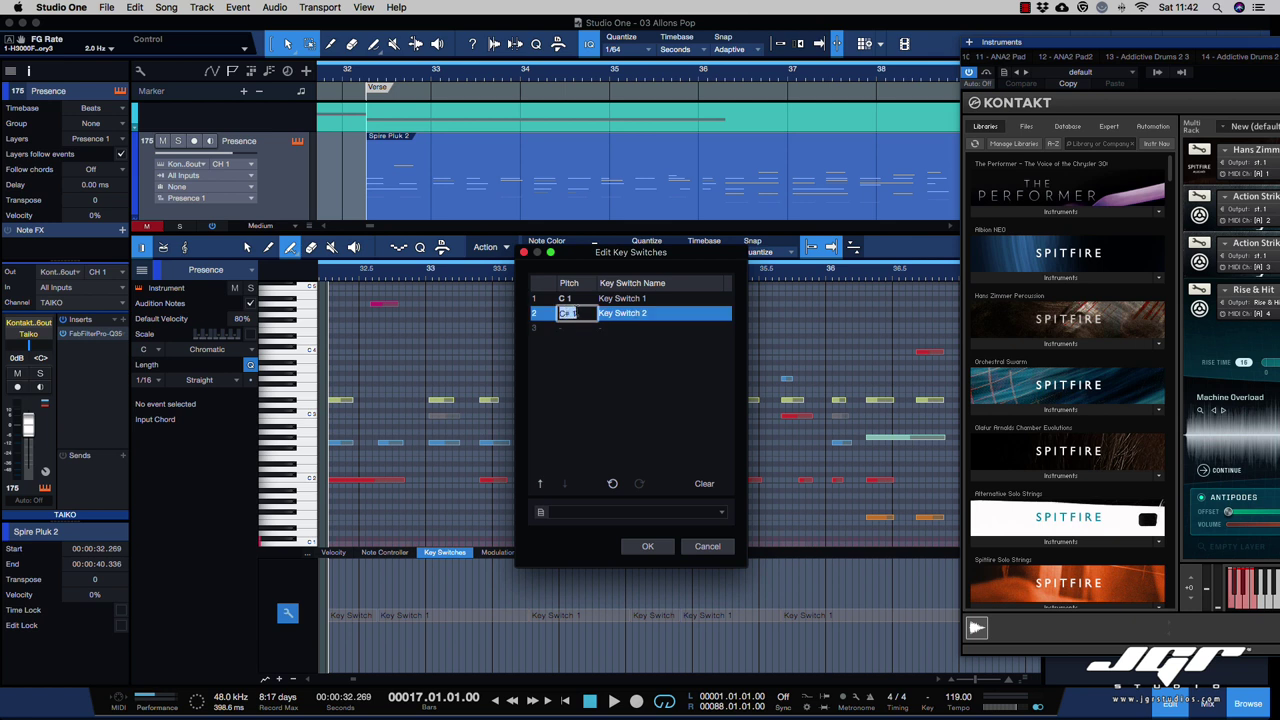
click(576, 329)
click(583, 343)
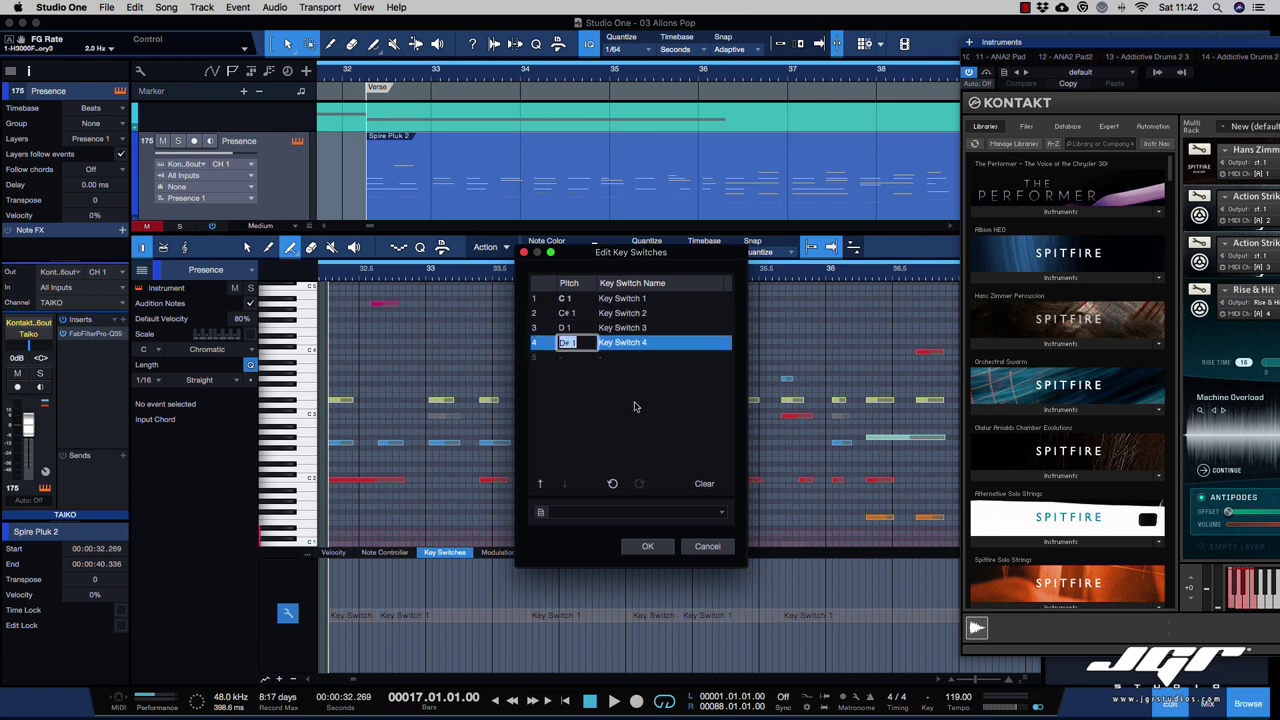
click(636, 407)
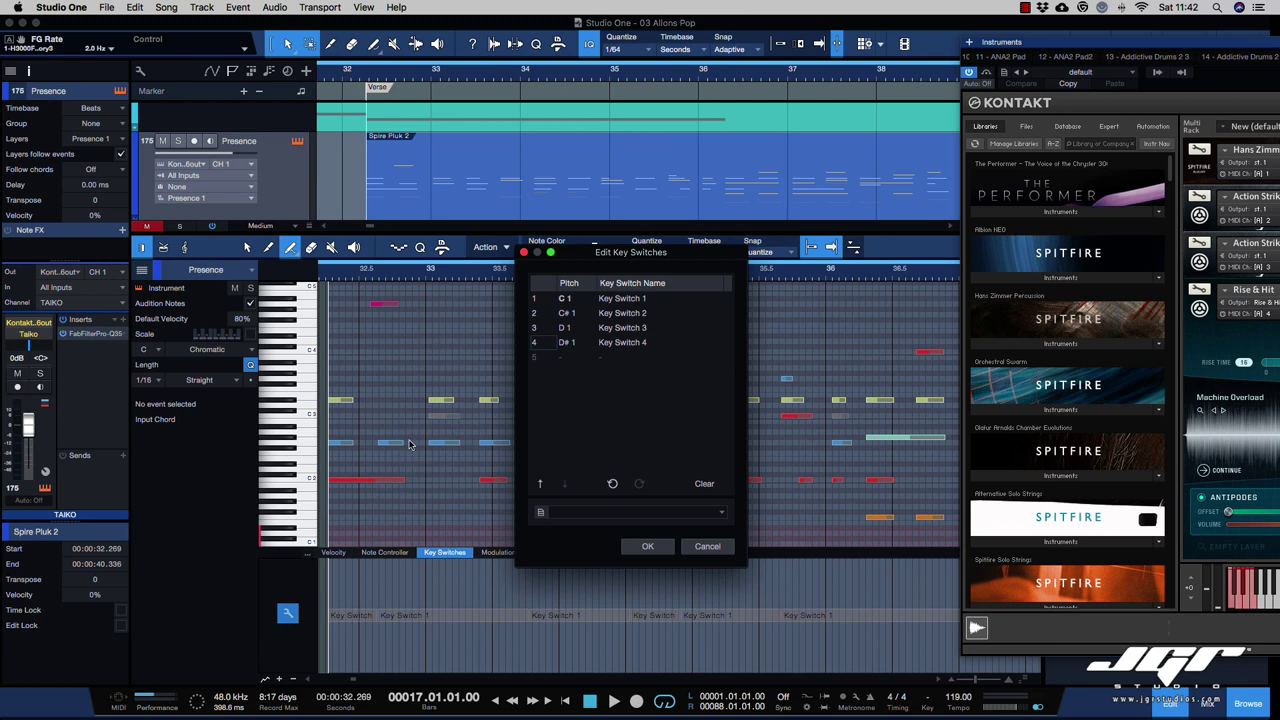
- Name the four key switches Staccato, Pizzicato, Slow and Fast, and close the key switch dialog
scroll(419, 510, down, 1)
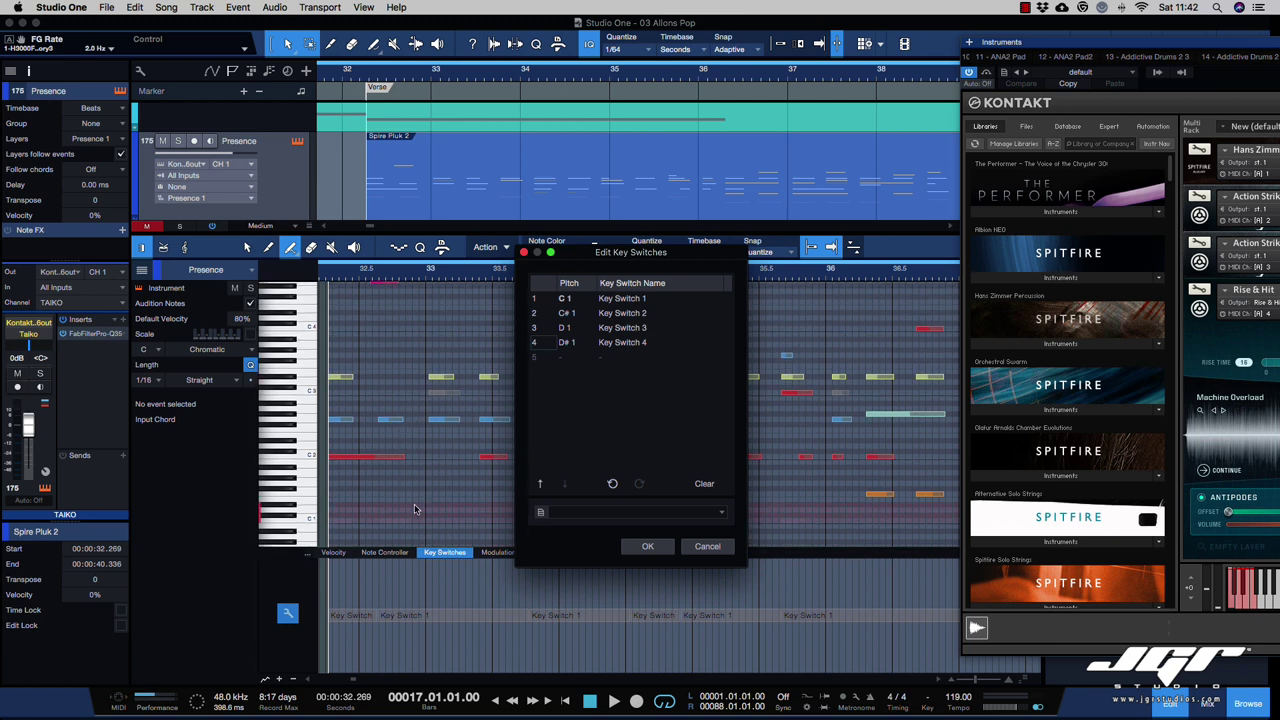
scroll(303, 523, down, 4)
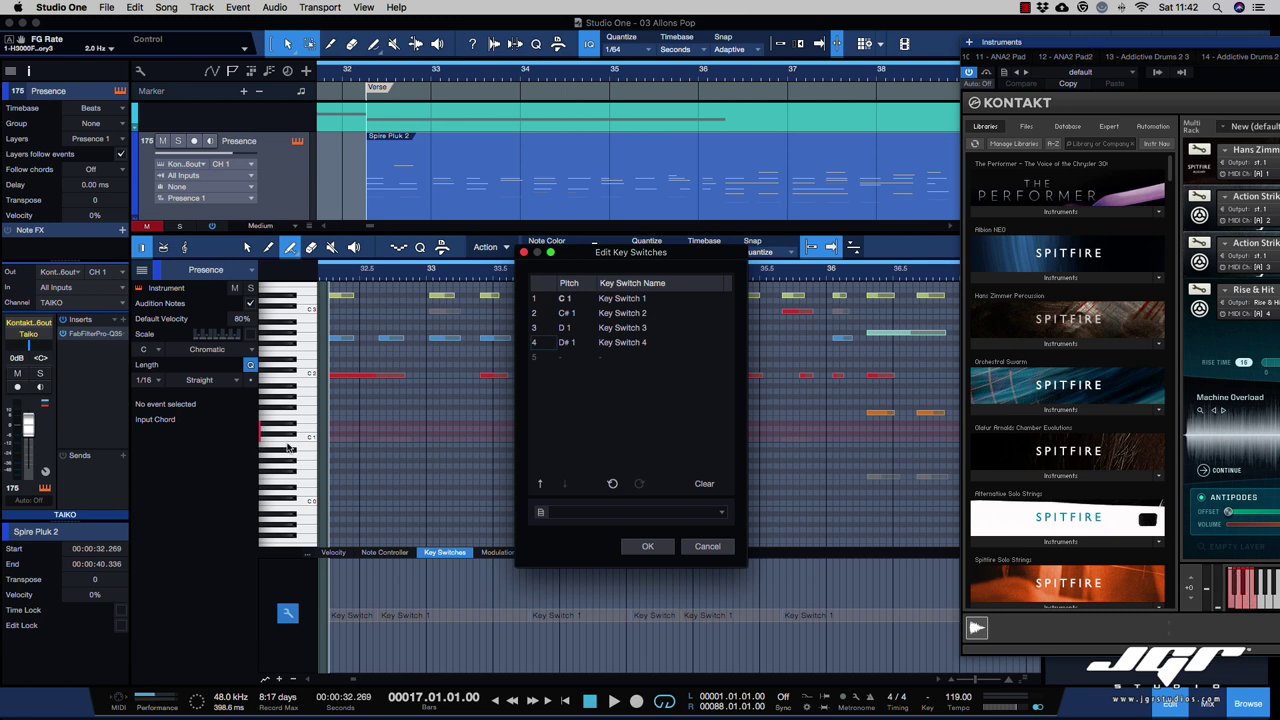
double_click(663, 298)
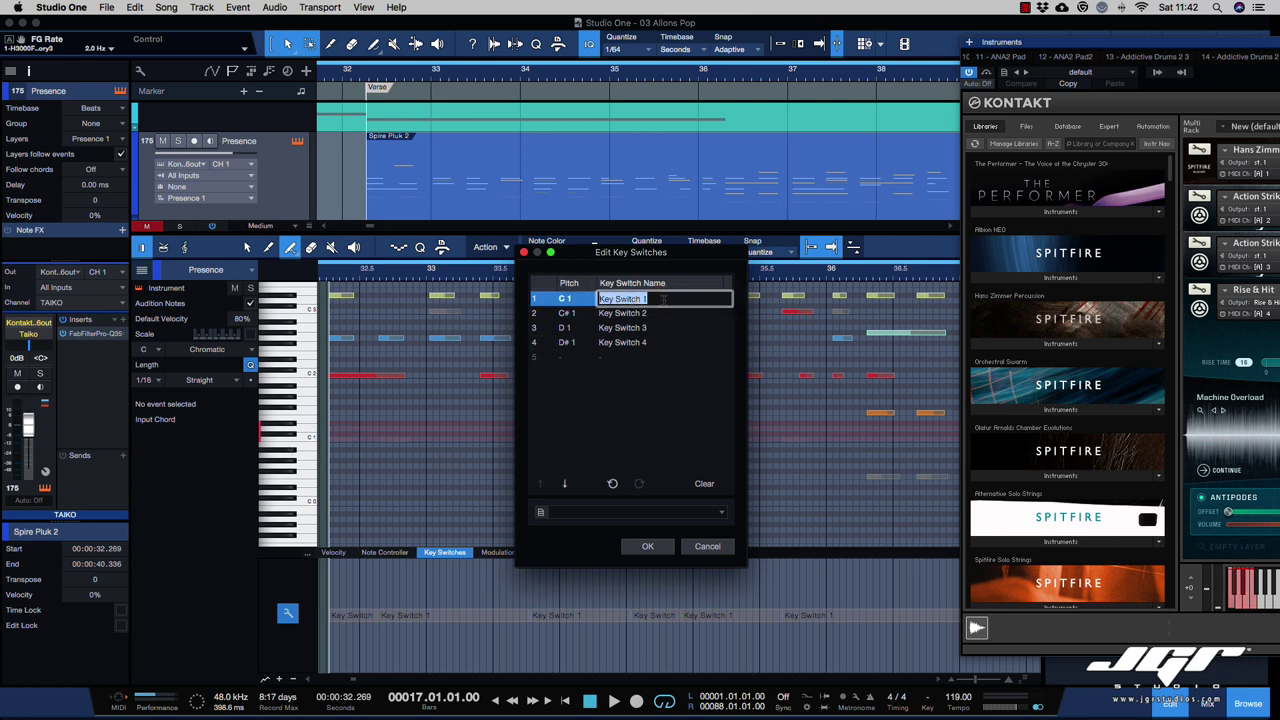
text(Staccato)
key(Tab)
text(Pizzicato)
key(Tab)
text(Slow)
key(Tab)
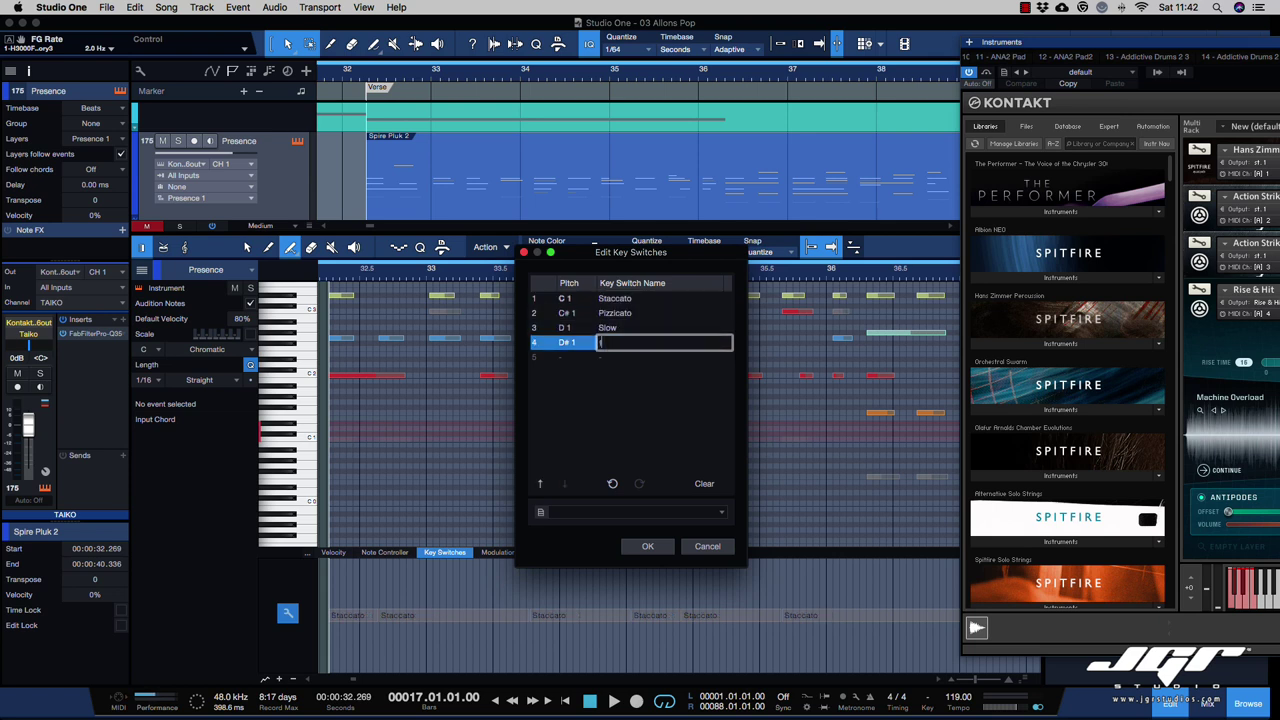
text(Fast)
key(Return)
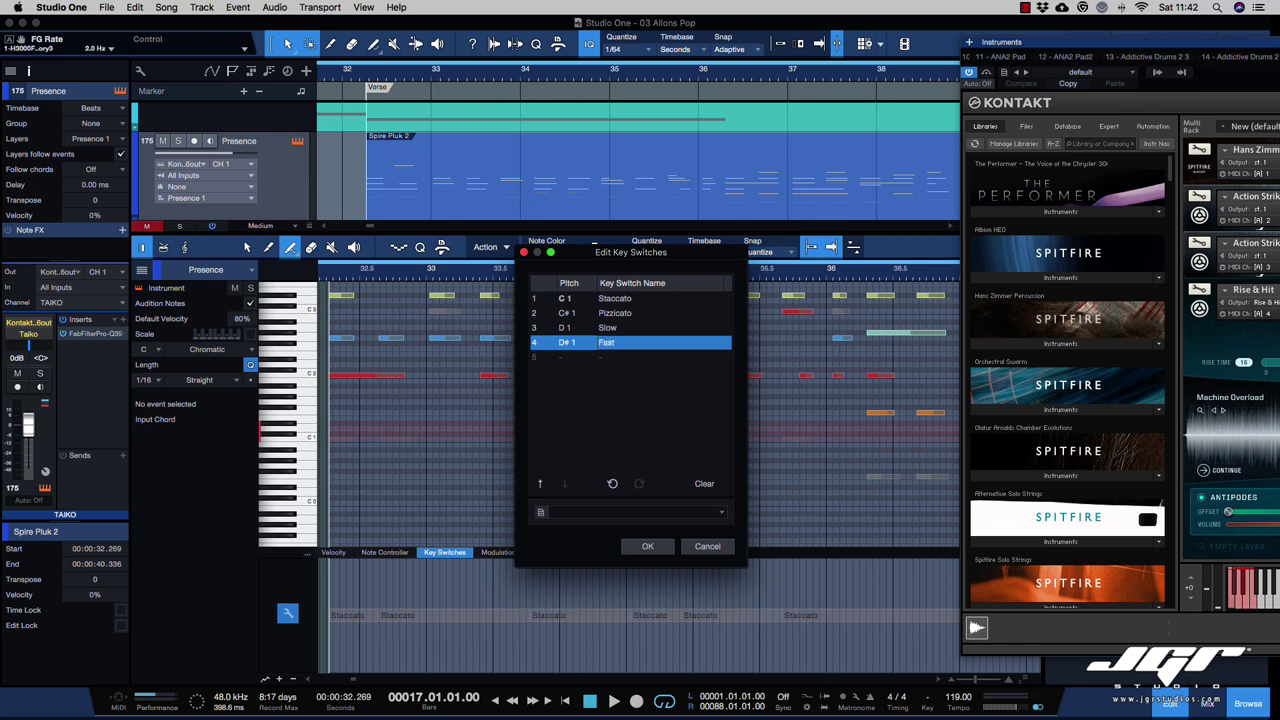
click(705, 549)
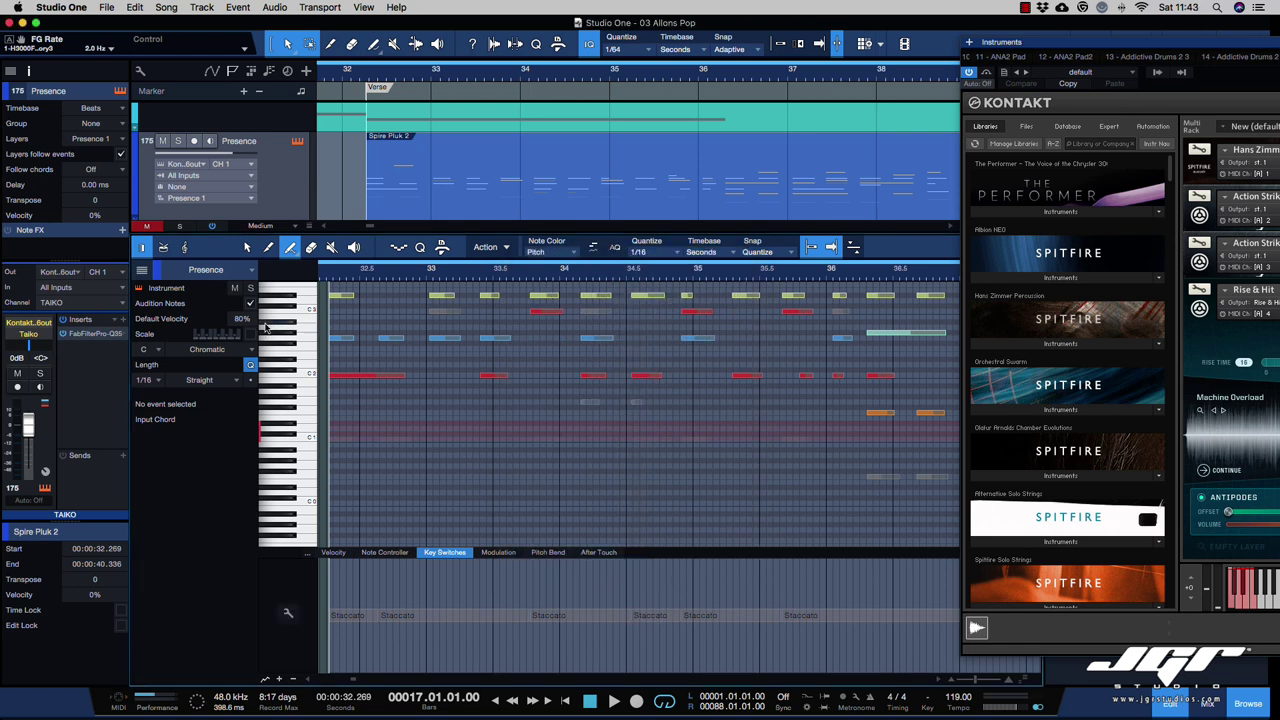
- Move the start of the third Staccato key switch to 34.000 s and view its key switch choices
key(1)
click(430, 621)
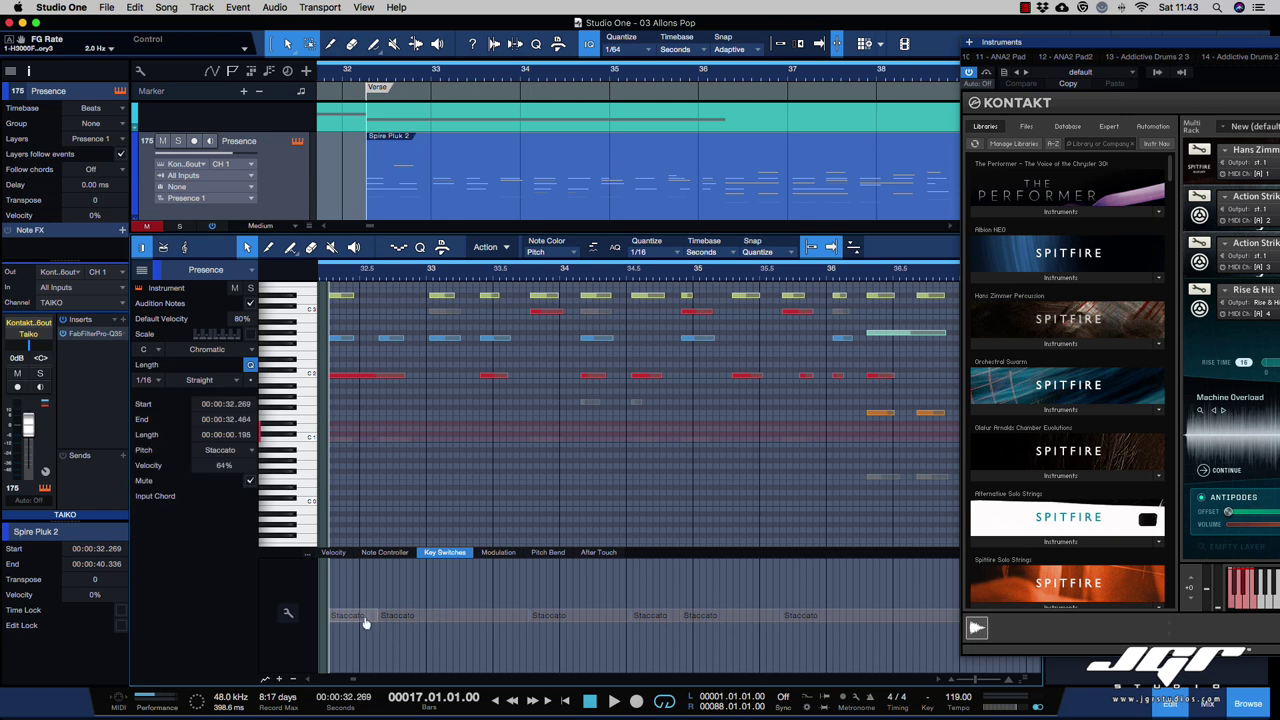
click(578, 621)
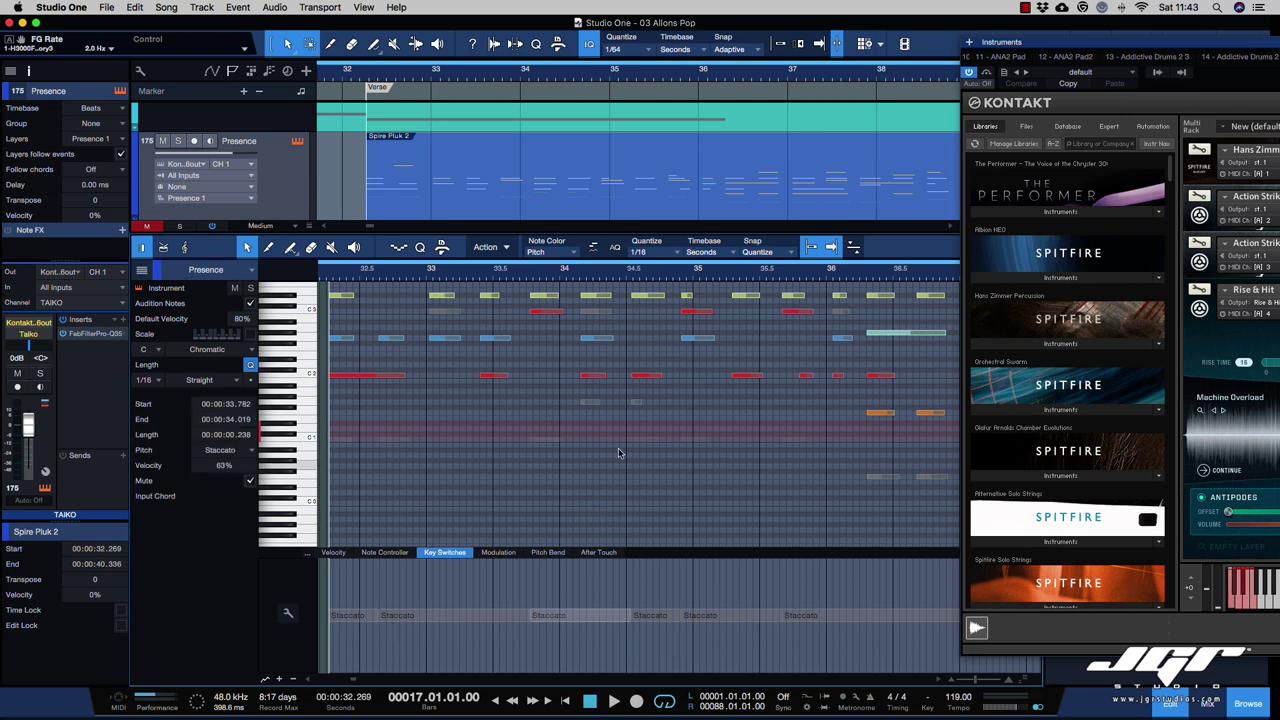
drag(530, 617, 560, 620)
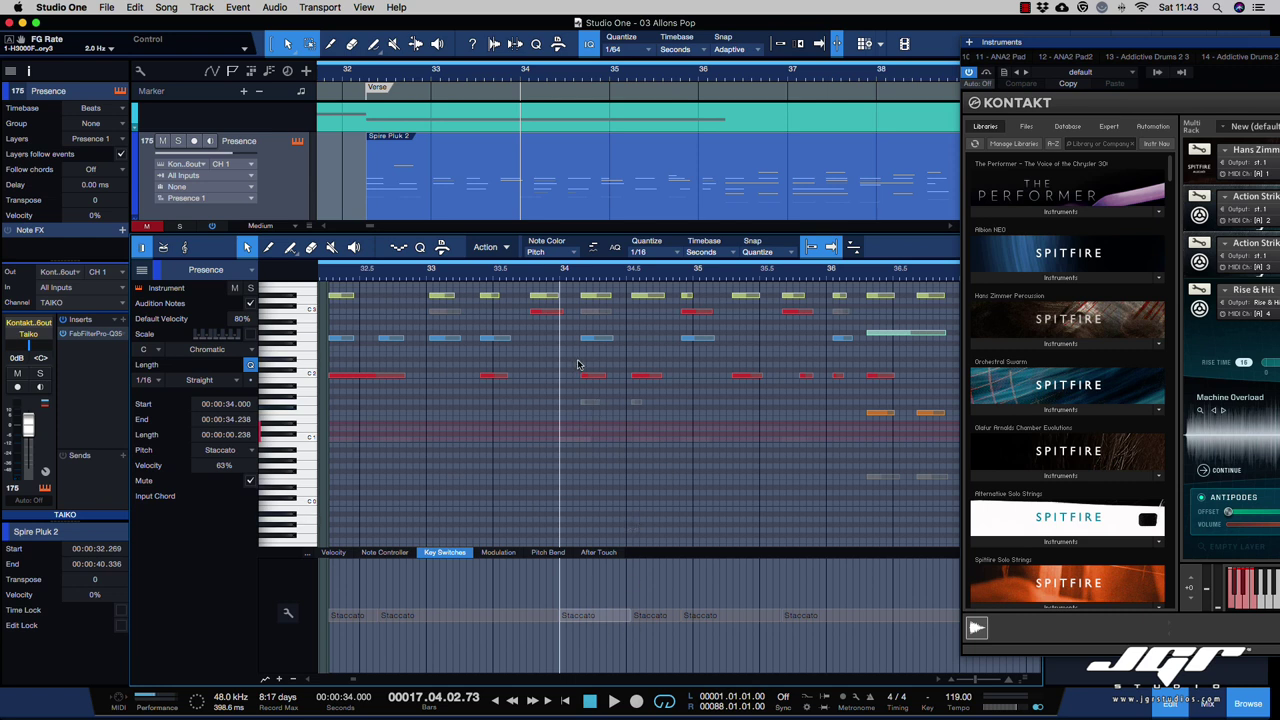
right_click(599, 614)
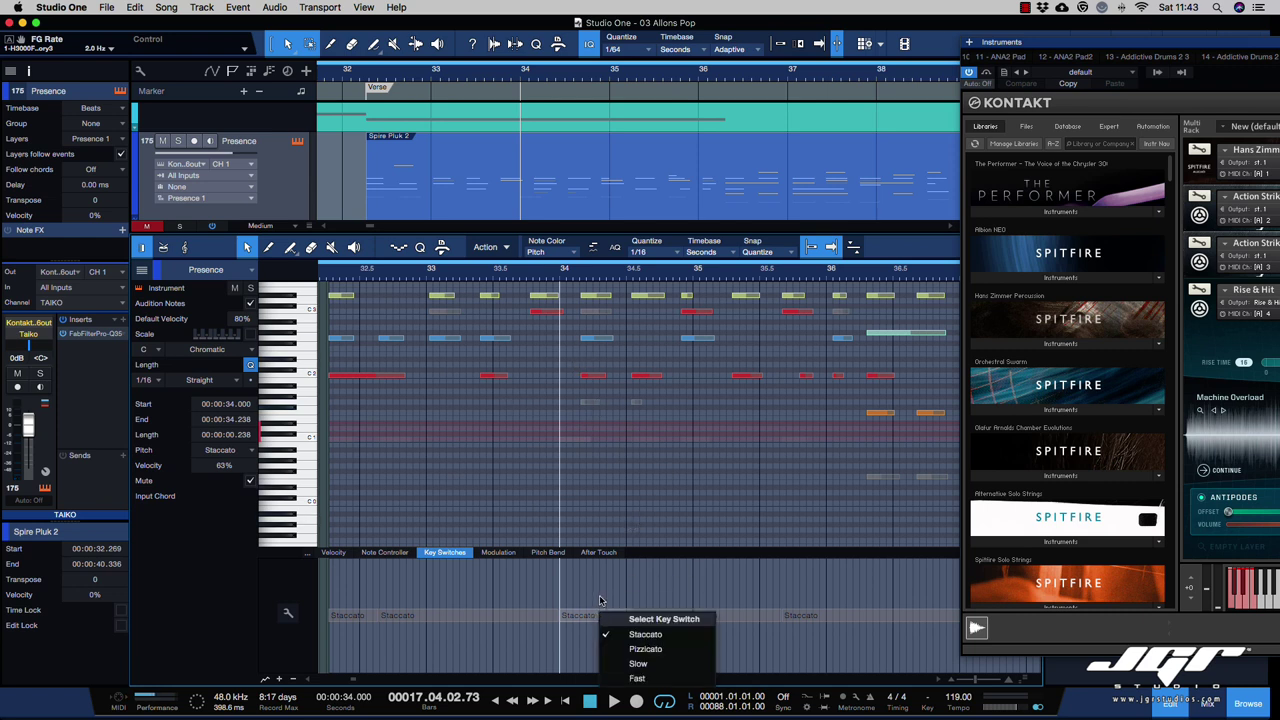
click(672, 601)
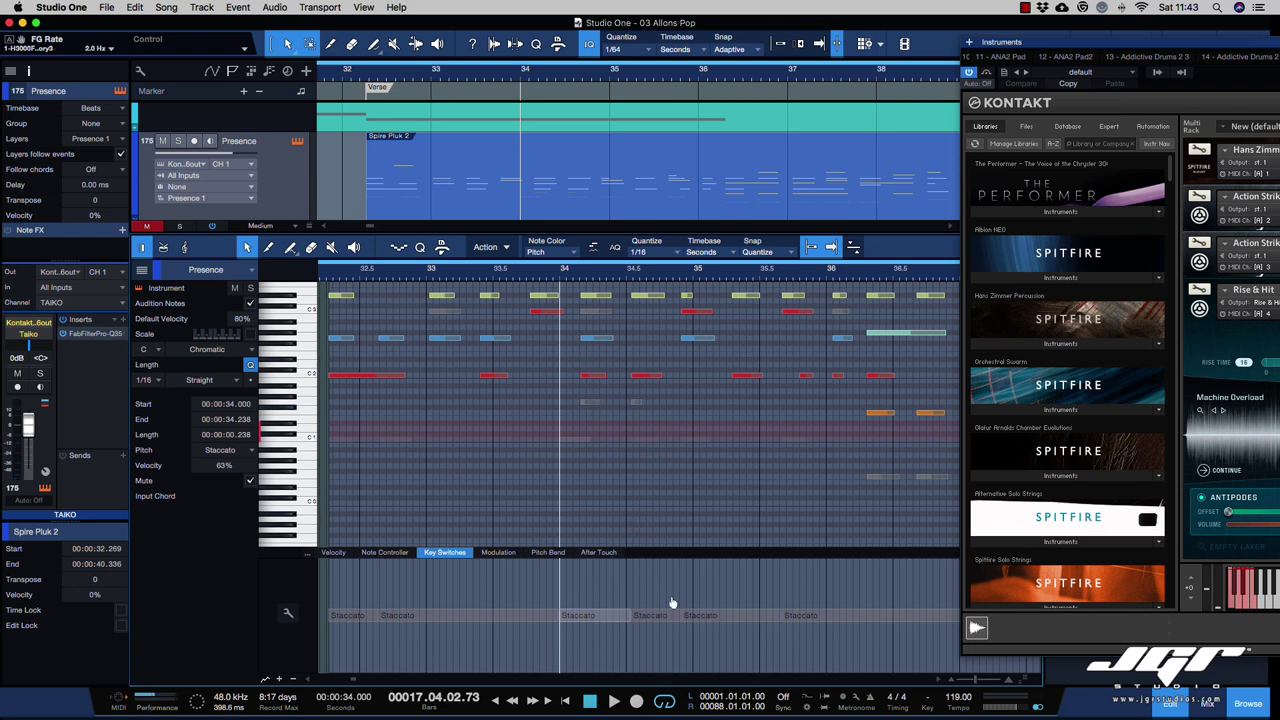
- Try Slow on the second Staccato key switch, the one starting at about 32.65 s, and set it to Fast
click(448, 621)
right_click(431, 624)
click(407, 601)
right_click(441, 619)
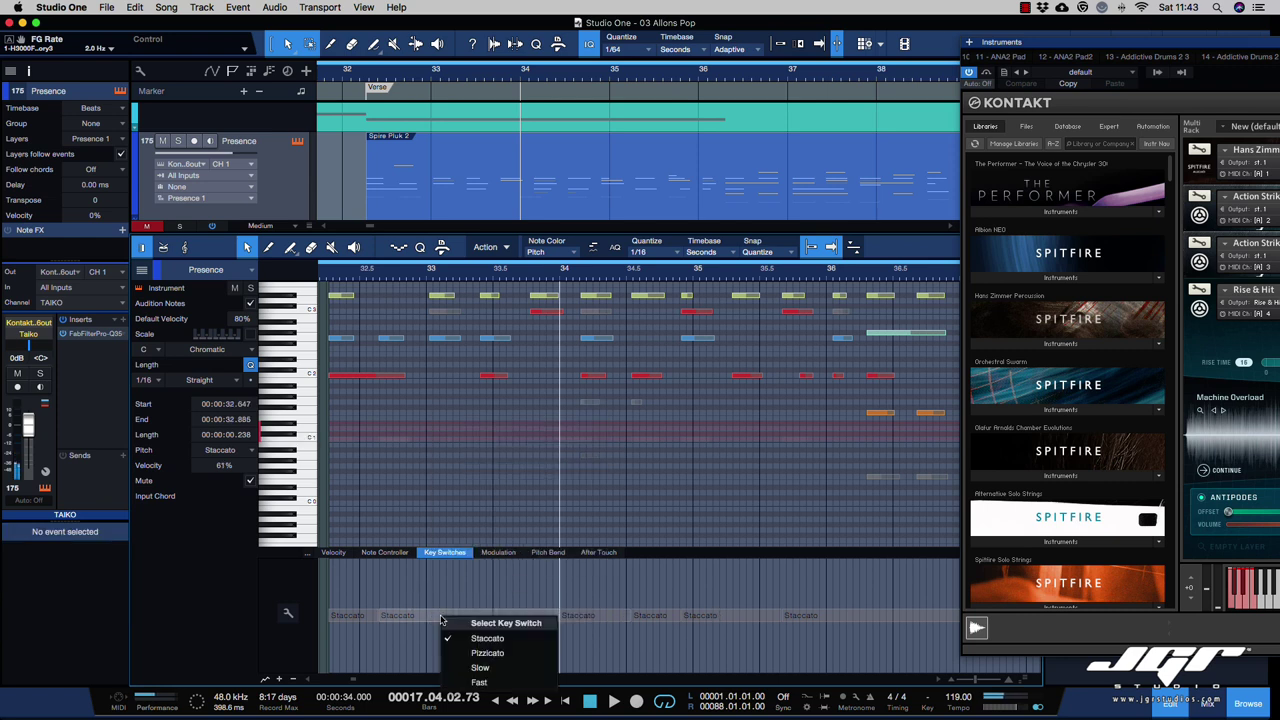
key(Down)
key(Down)
key(Down)
key(Return)
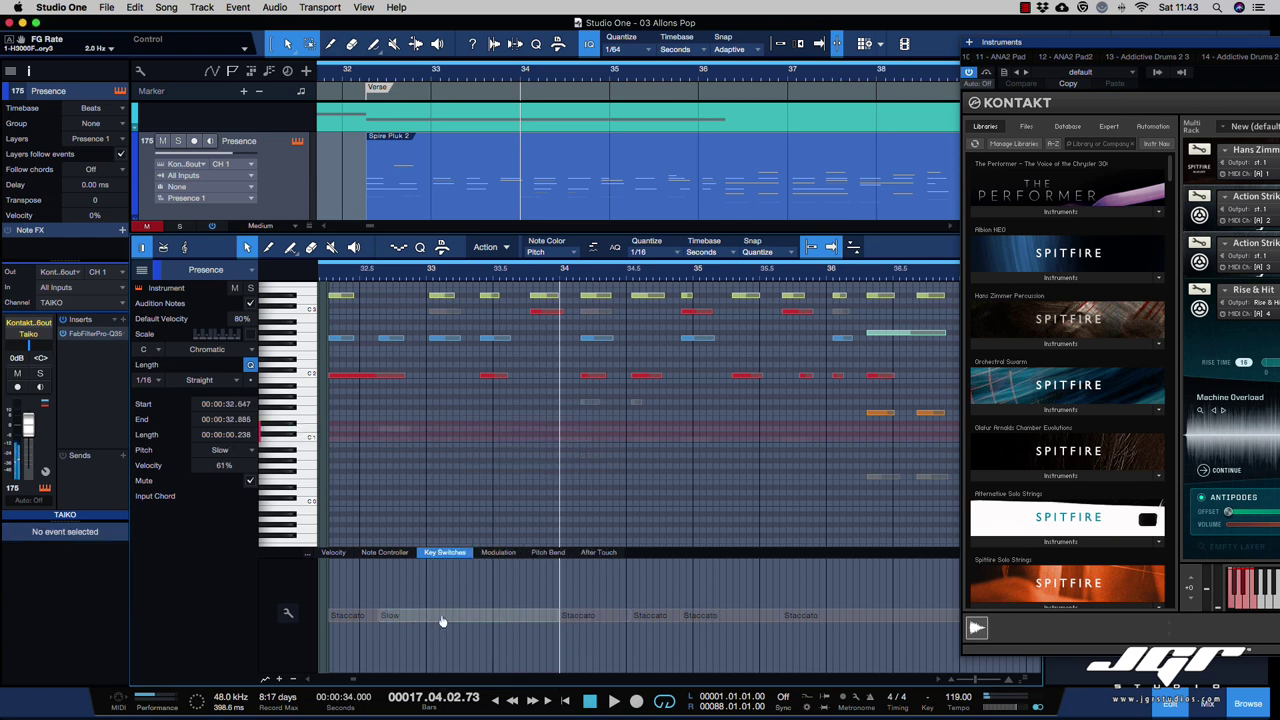
right_click(443, 621)
click(495, 655)
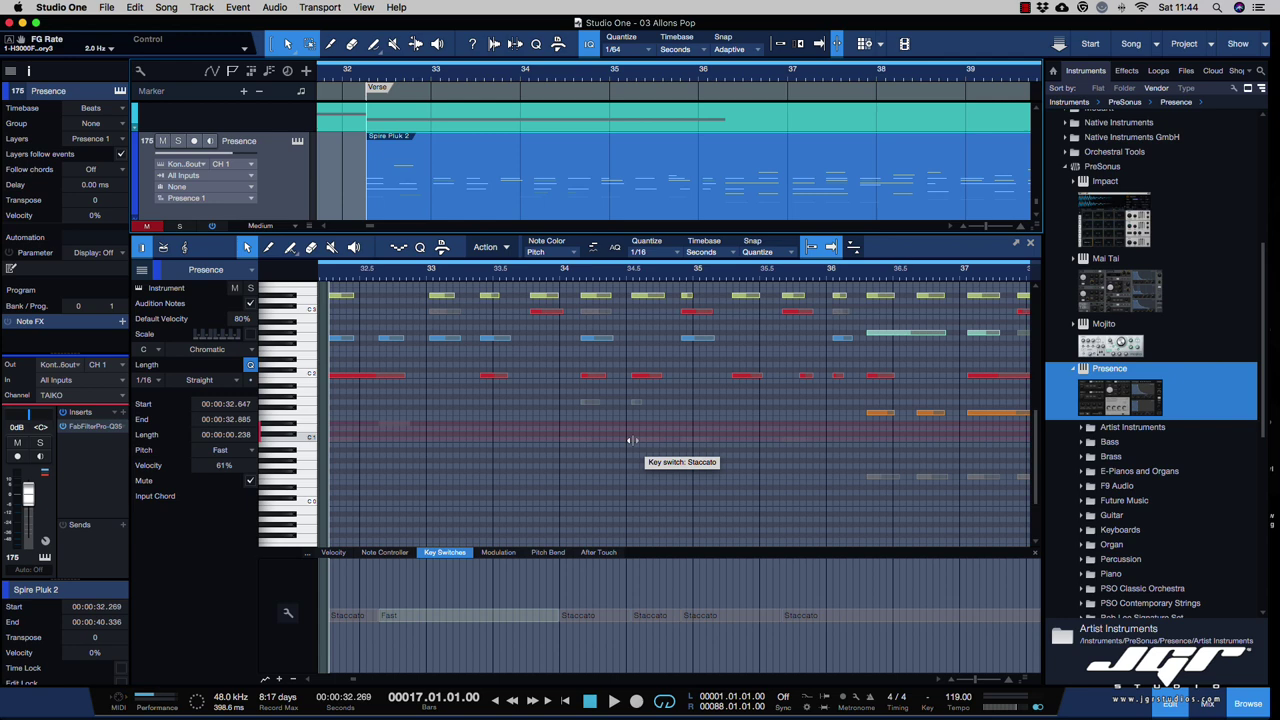
- Show the Pressure note controller for the C2 note at about 34.54 s, and close the docked note editor
scroll(632, 440, up, 3)
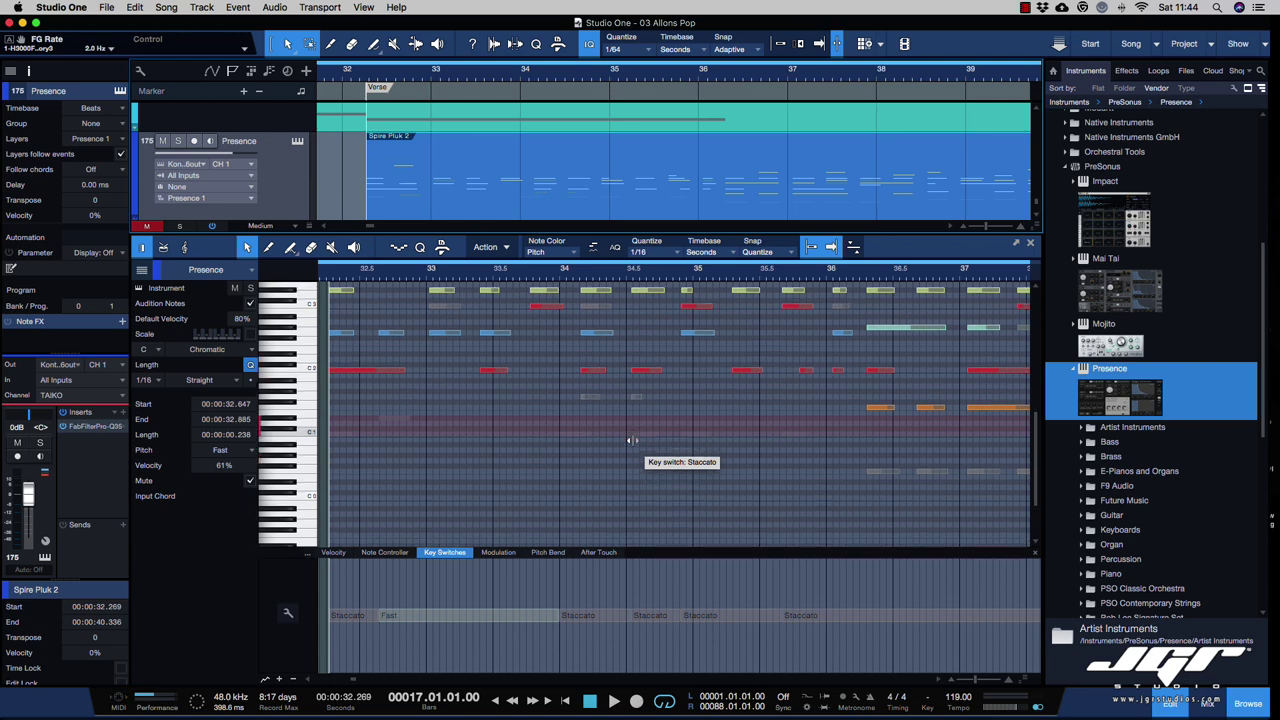
click(645, 411)
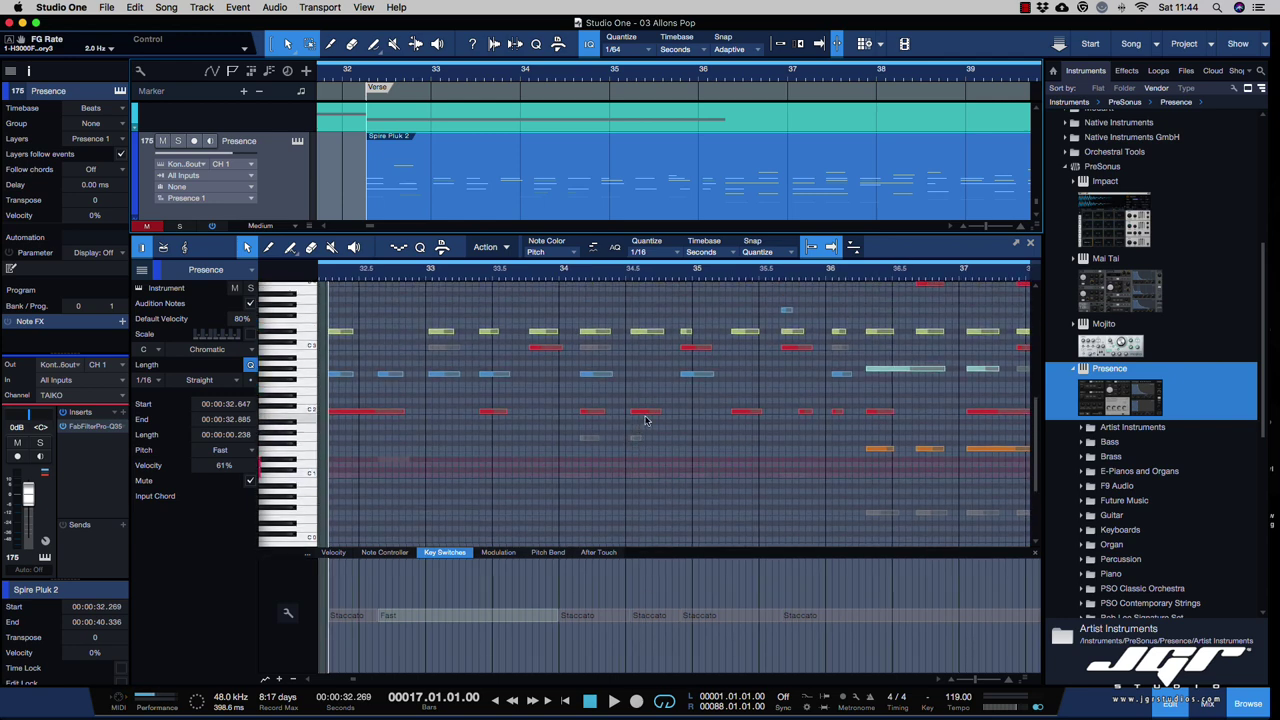
click(385, 552)
click(293, 583)
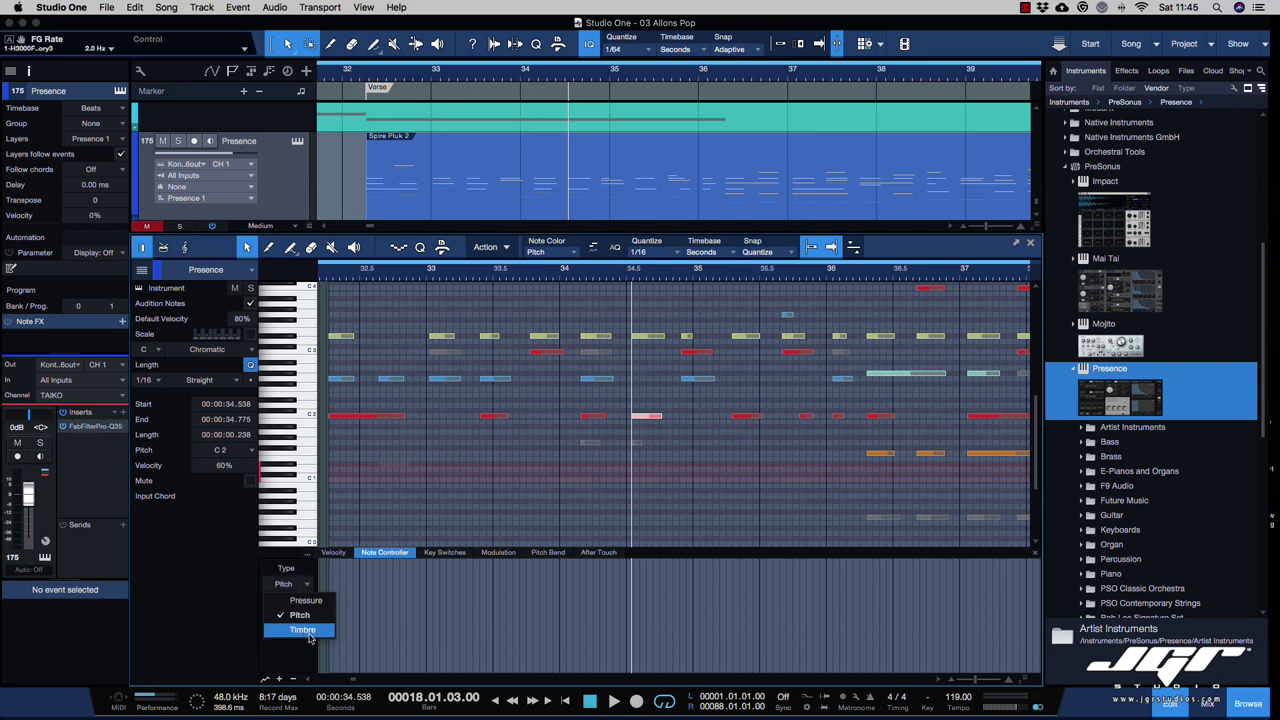
click(302, 600)
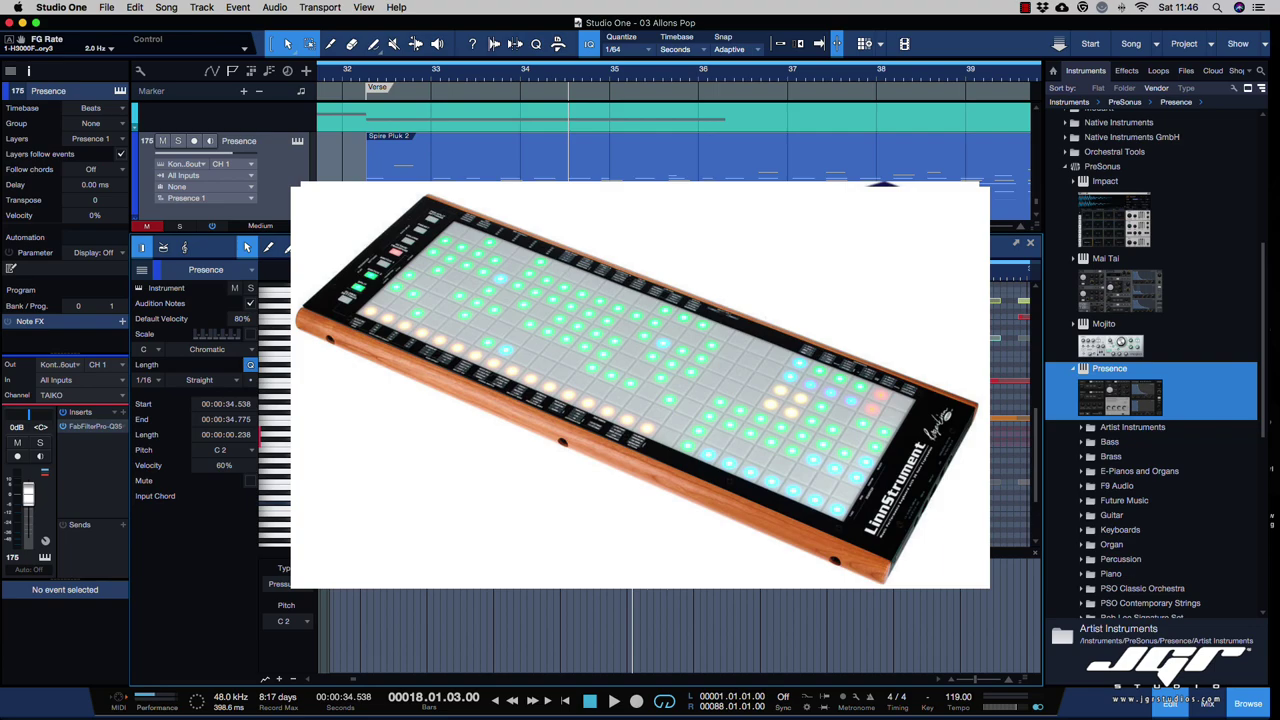
click(1168, 703)
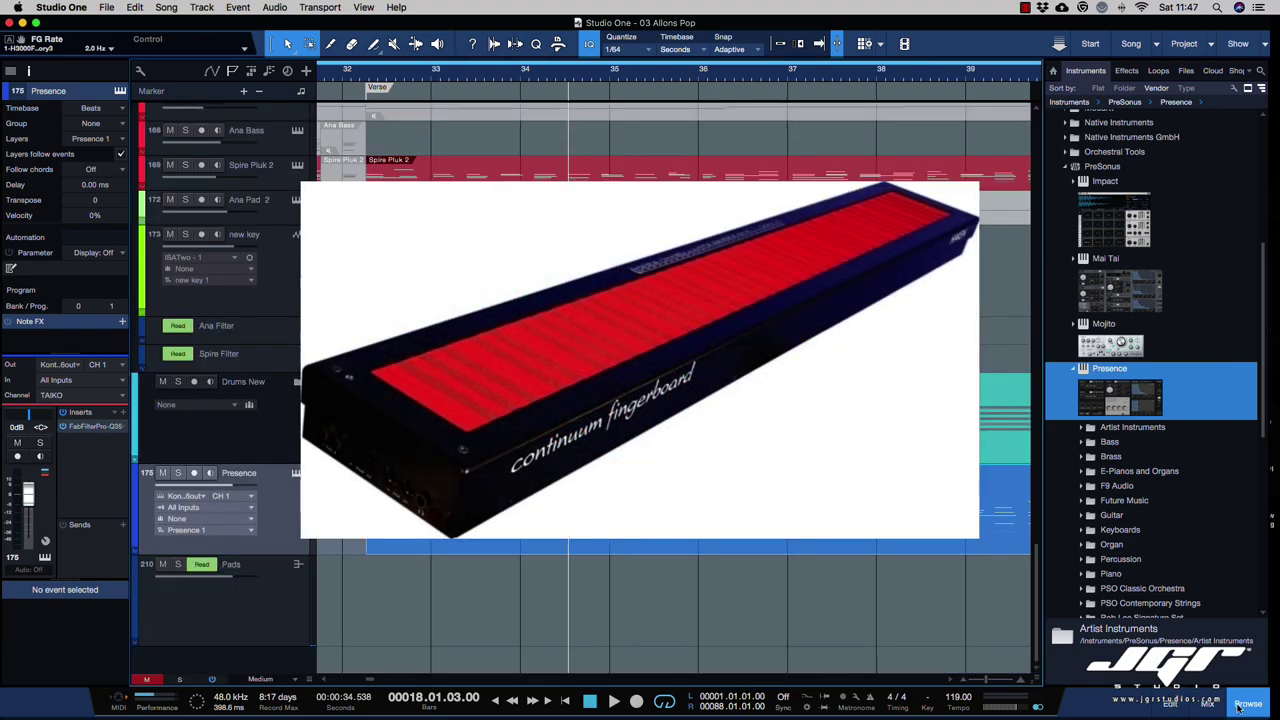
- Open the purple Vox Fr 11(16) event on track 54 in Melodyne and dismiss the quick start window
click(1240, 704)
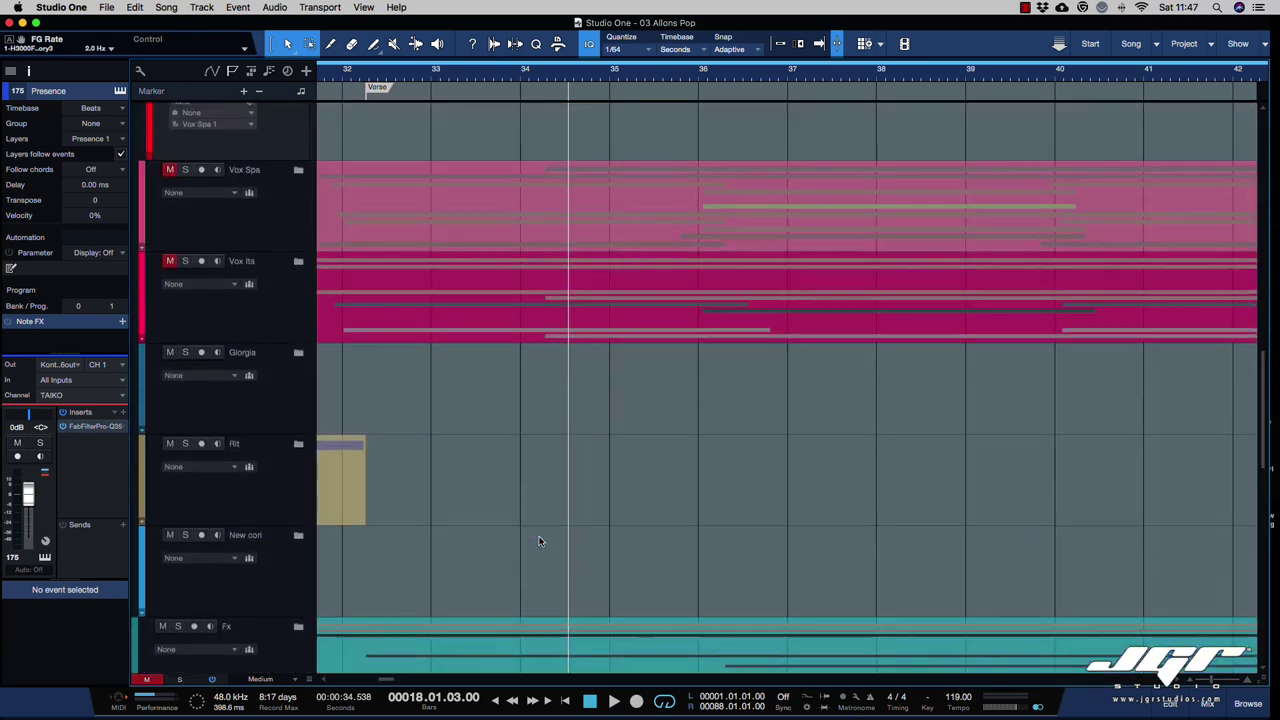
scroll(539, 541, up, 10)
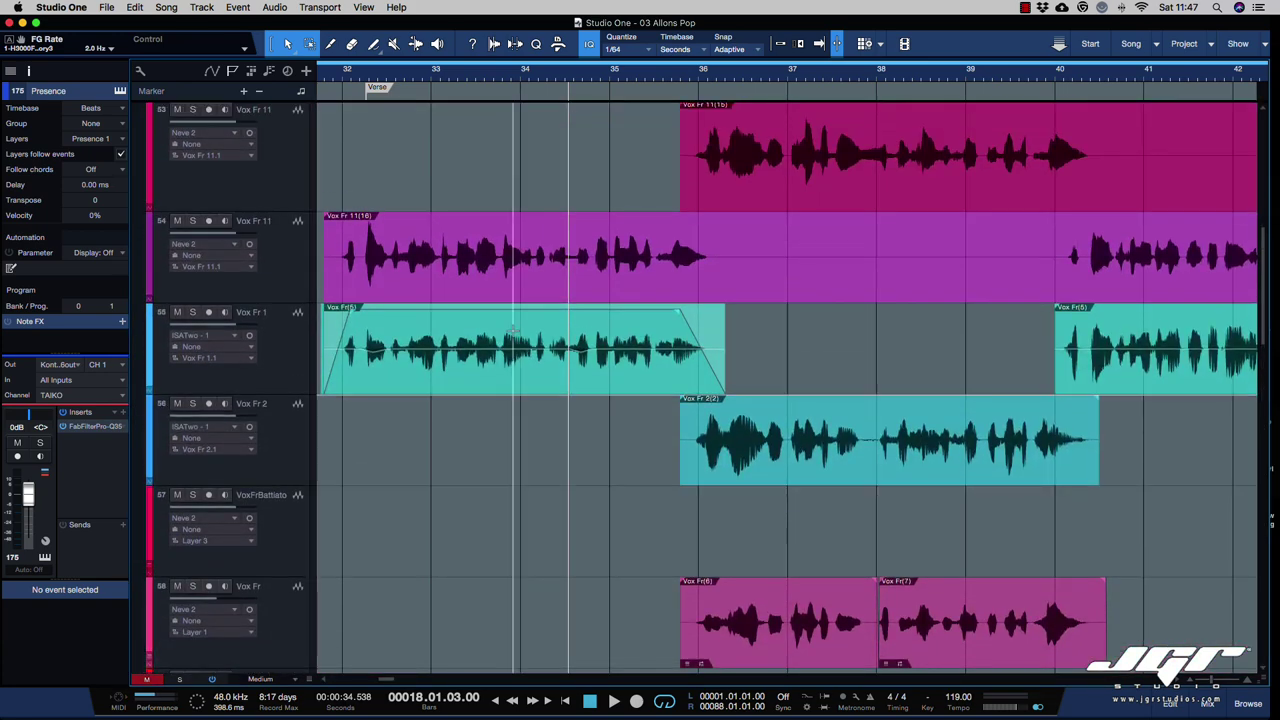
scroll(480, 300, down, 1)
click(443, 275)
right_click(440, 270)
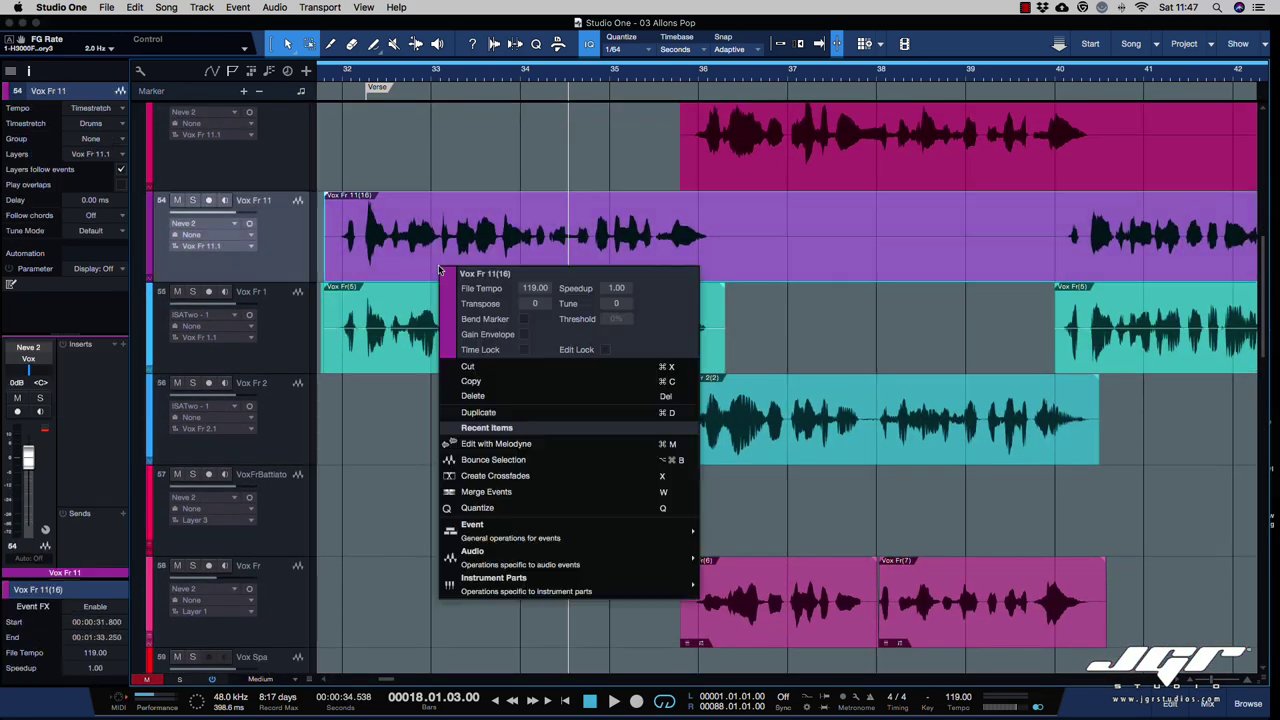
click(492, 443)
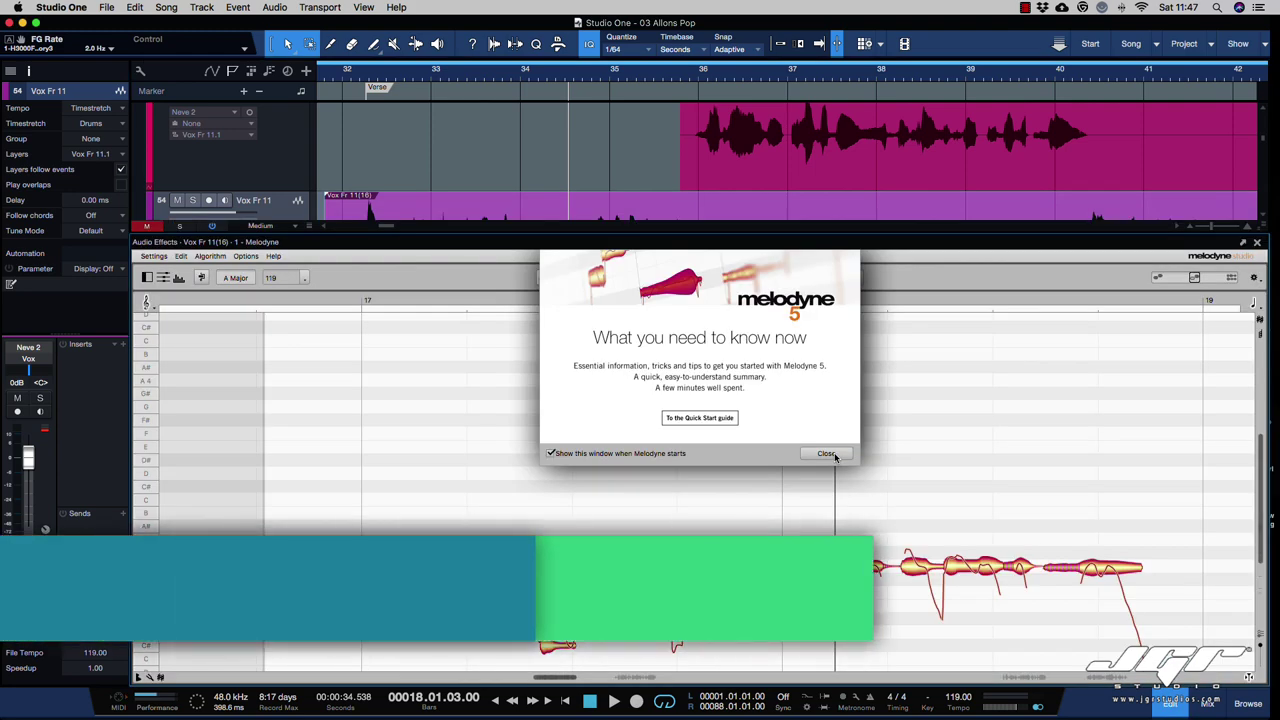
click(834, 455)
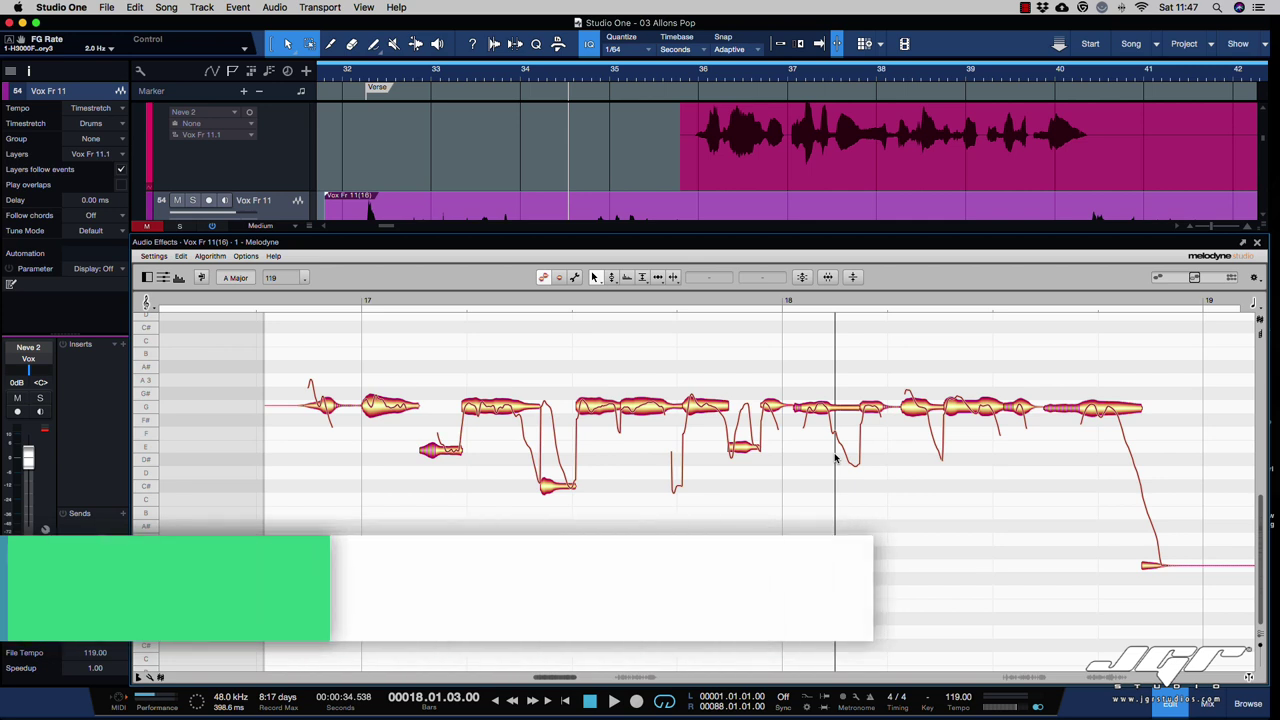
- Examine the detected vocal notes of the Vox Fr 11(16) event along the timeline and pitch range in Melodyne
scroll(835, 458, right, 15)
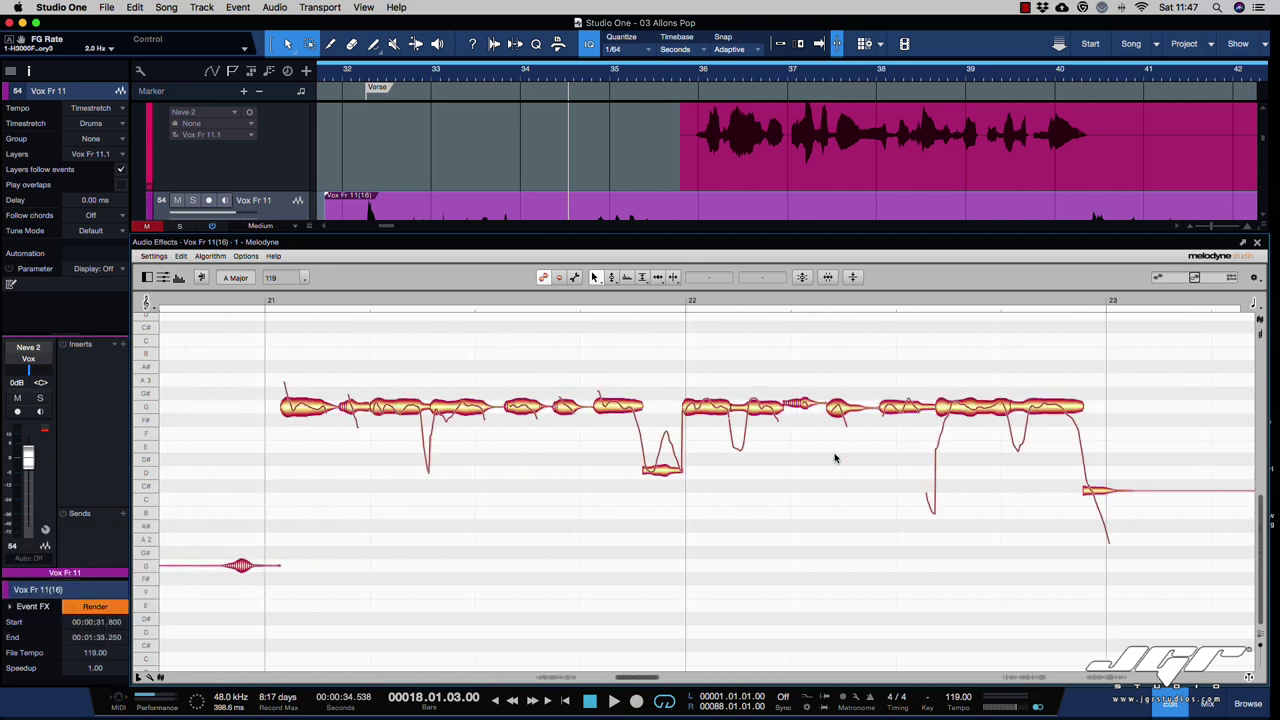
scroll(835, 458, right, 5)
scroll(835, 458, left, 10)
scroll(835, 458, right, 2)
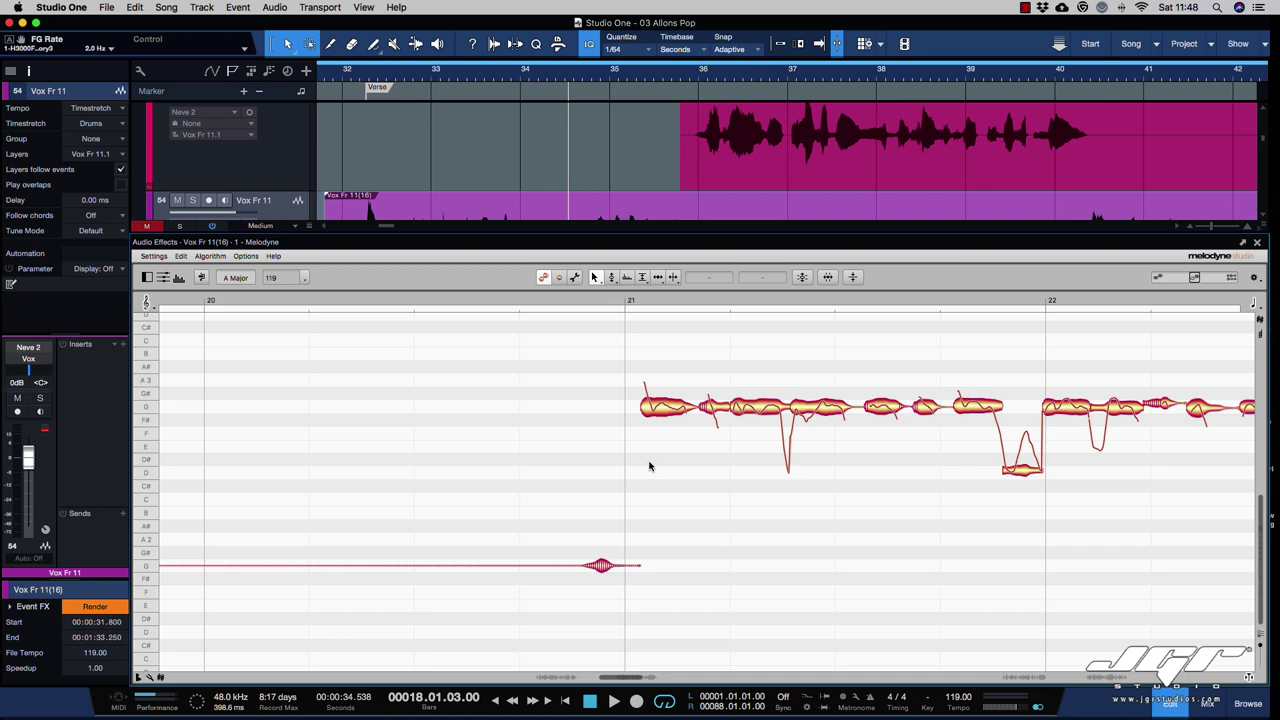
scroll(649, 466, up, 1)
scroll(649, 466, up, 4)
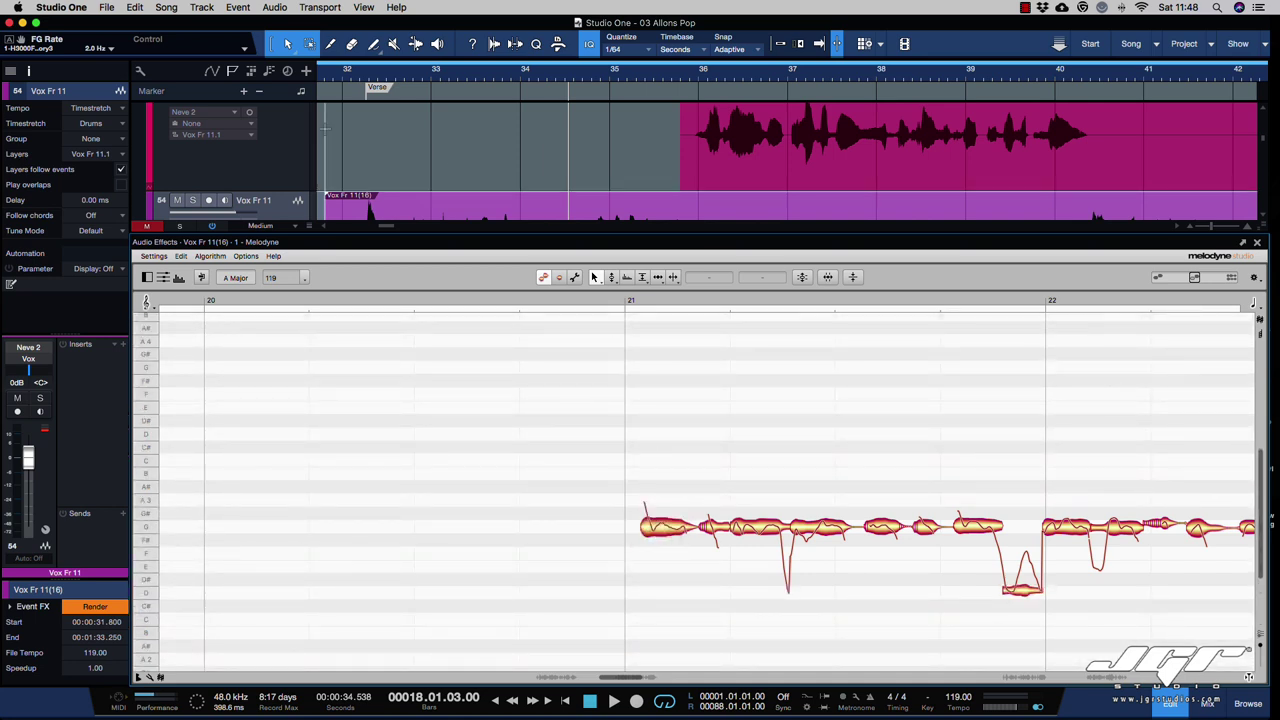
- Show the chord track above the arrangement and close the Melodyne editor
click(269, 71)
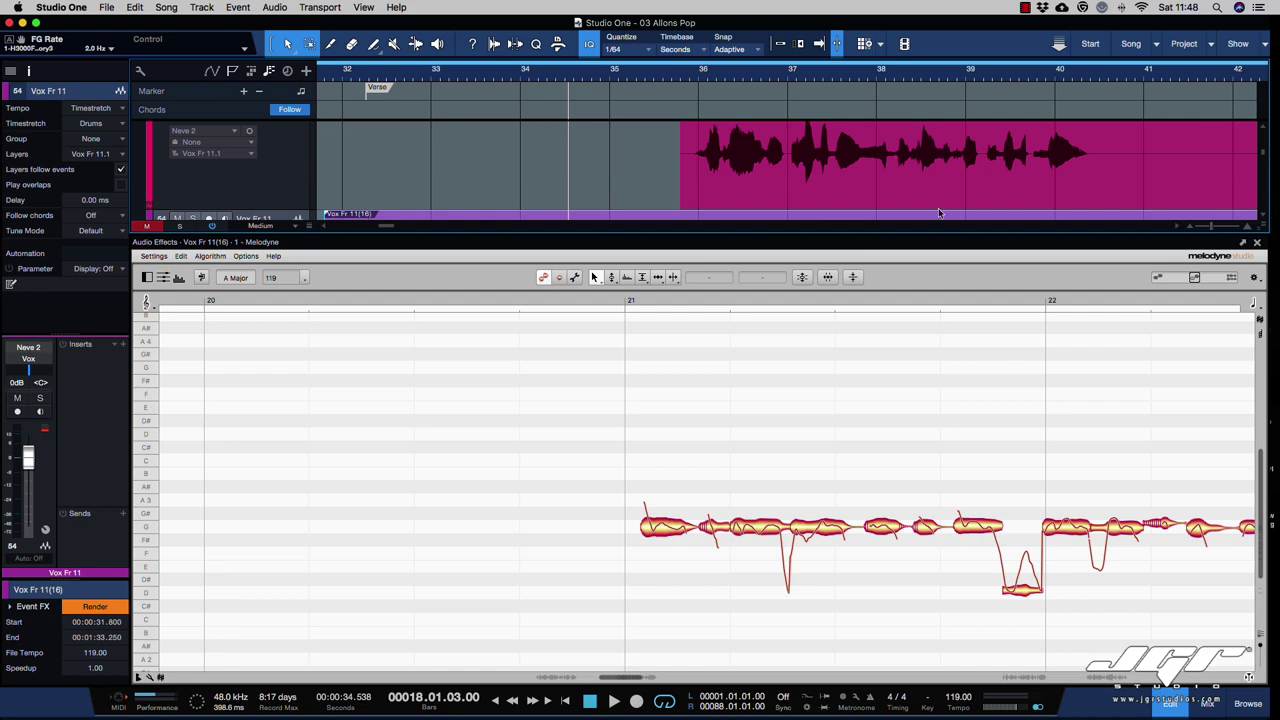
click(1257, 243)
scroll(1015, 206, right, 5)
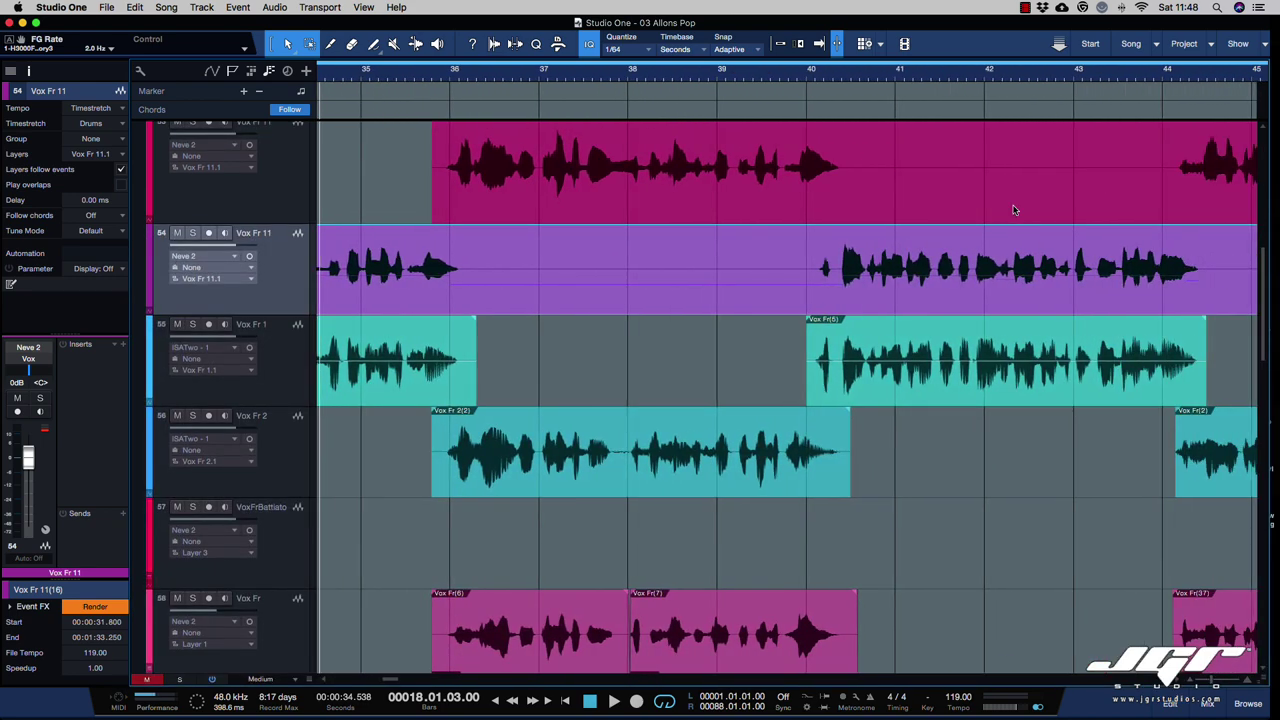
scroll(1015, 209, right, 3)
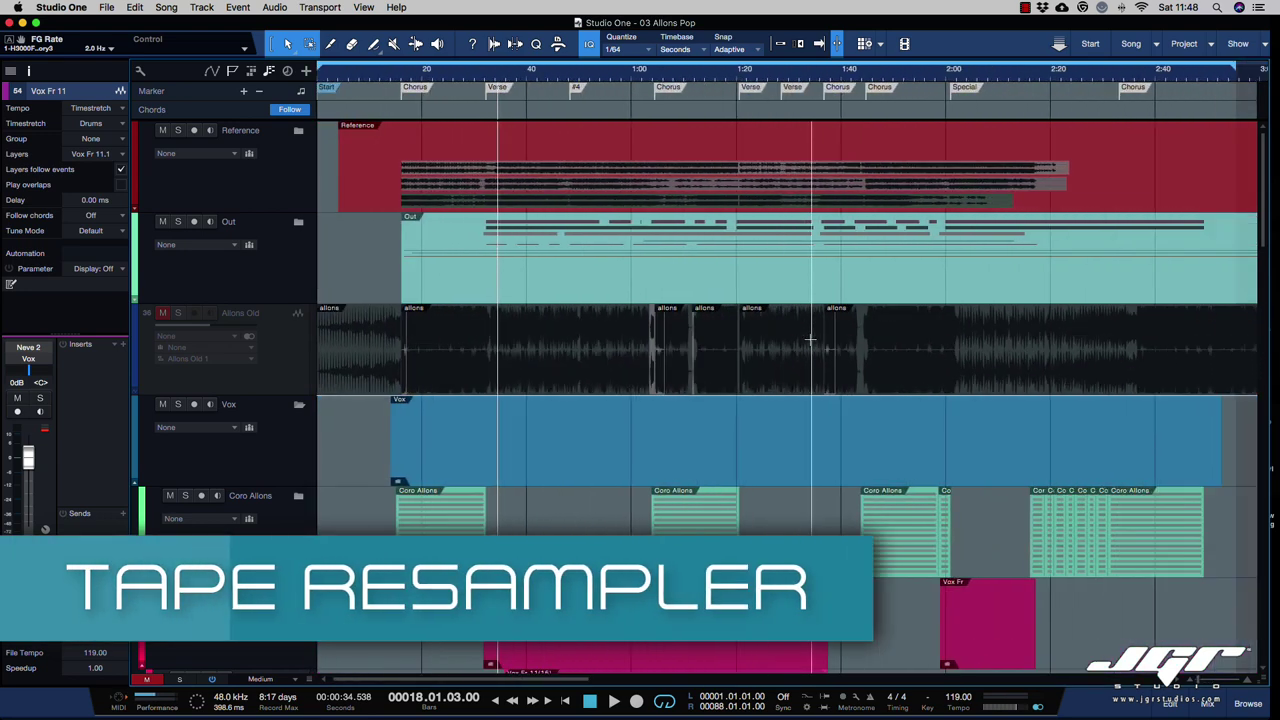
- Select track 53, Vox Fr 11, and view its timestretch mode choices, including Tape - Resampler, without changing the mode
scroll(810, 340, down, 1)
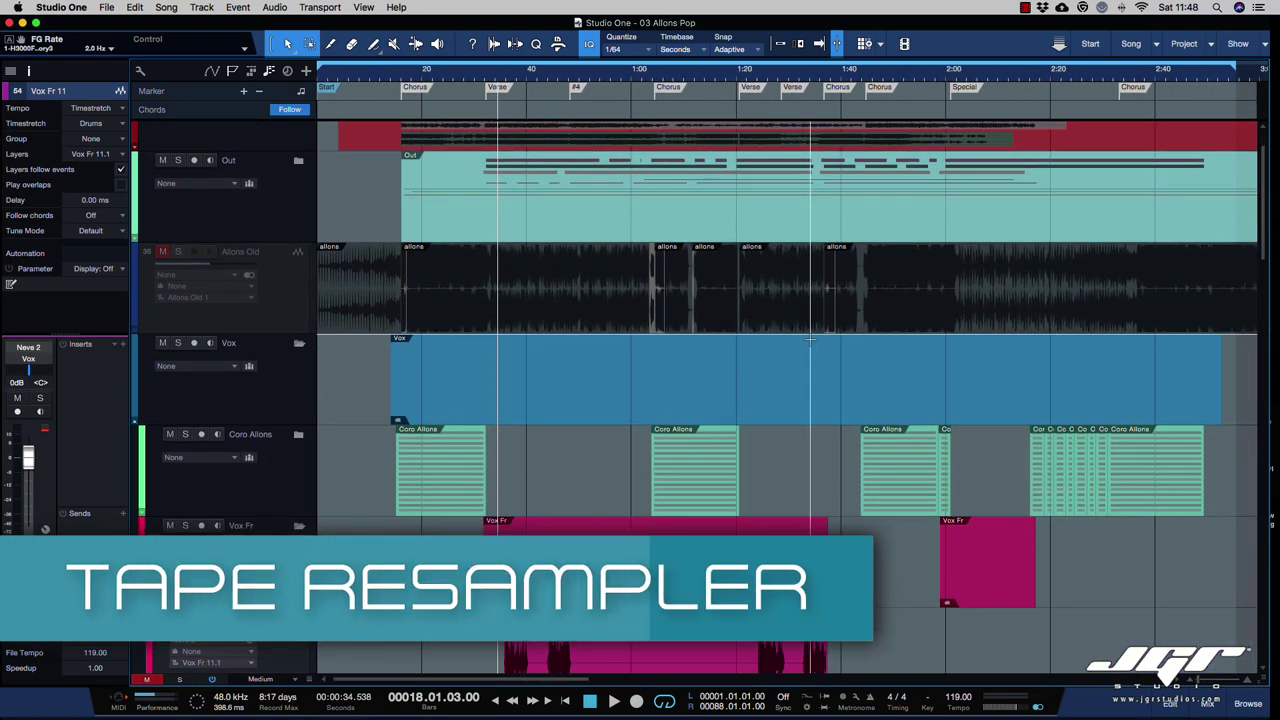
scroll(810, 340, right, 3)
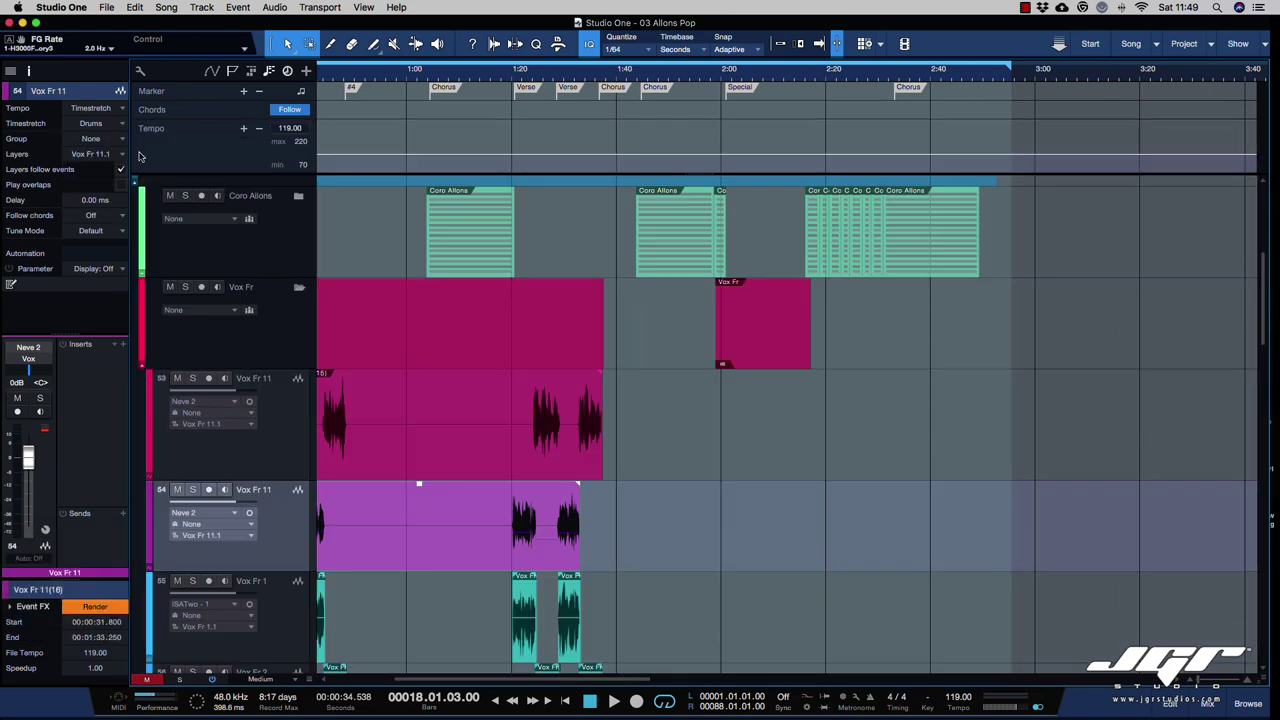
click(274, 412)
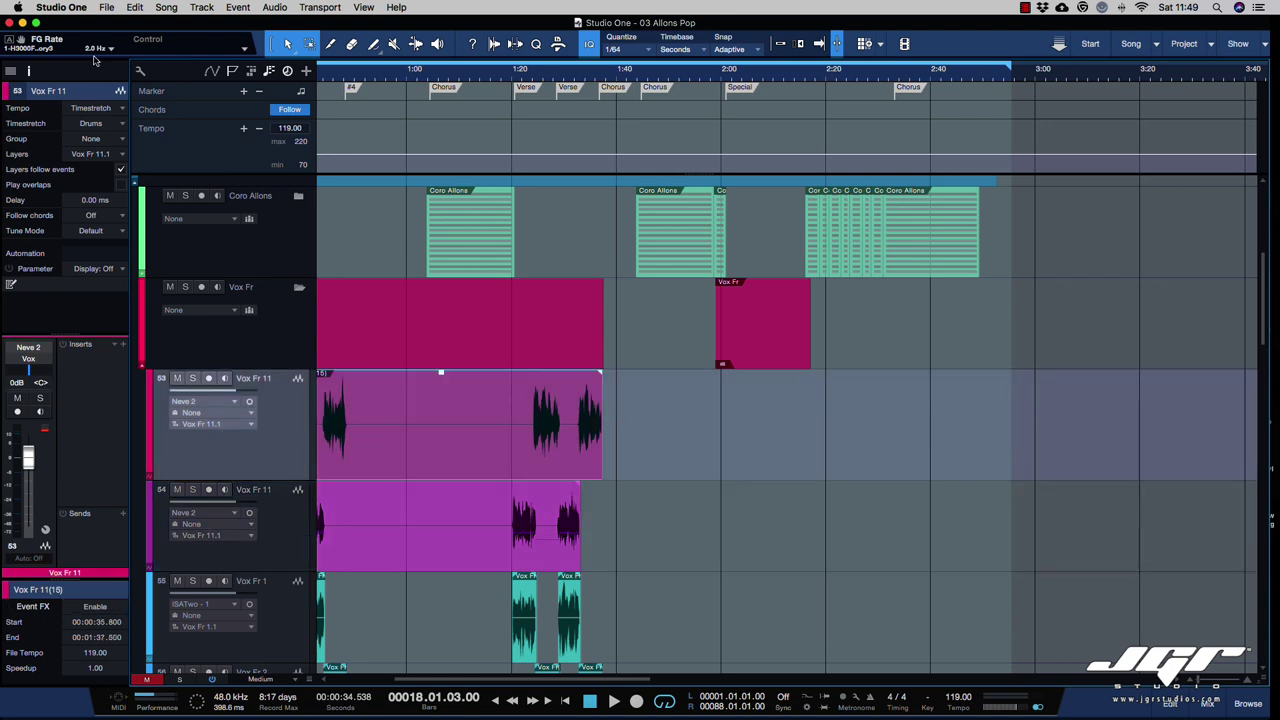
click(110, 124)
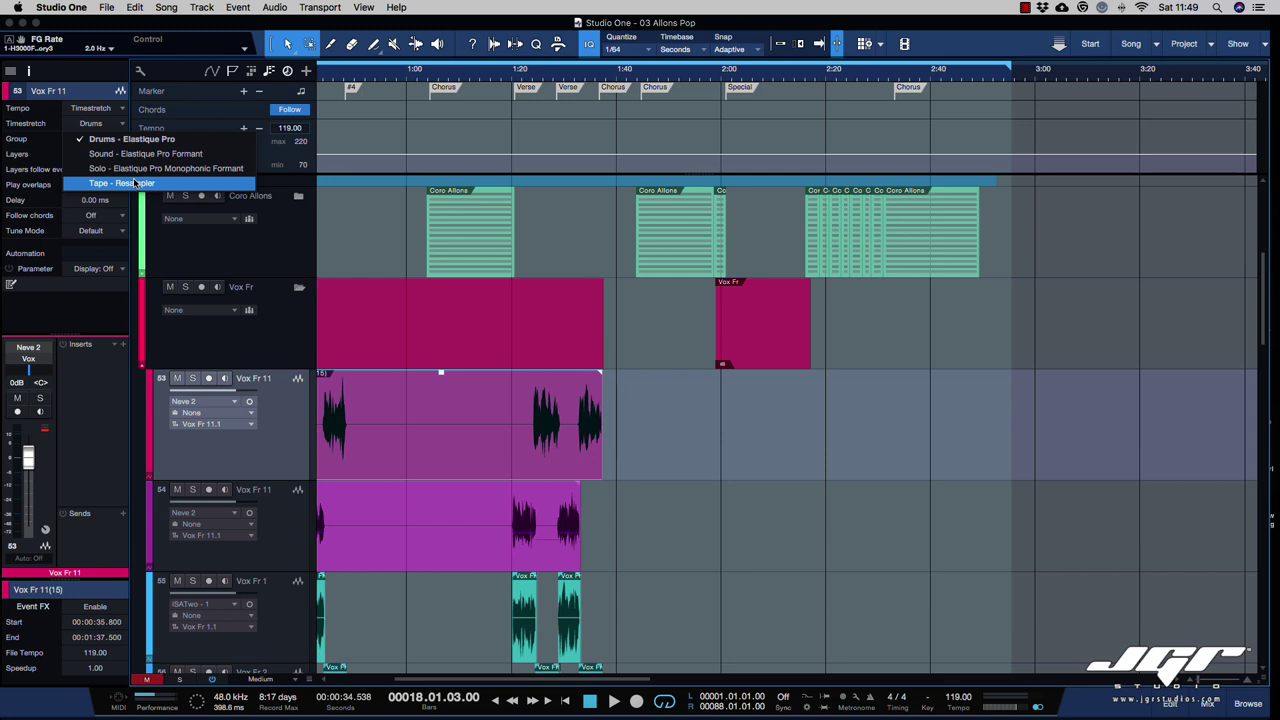
click(904, 318)
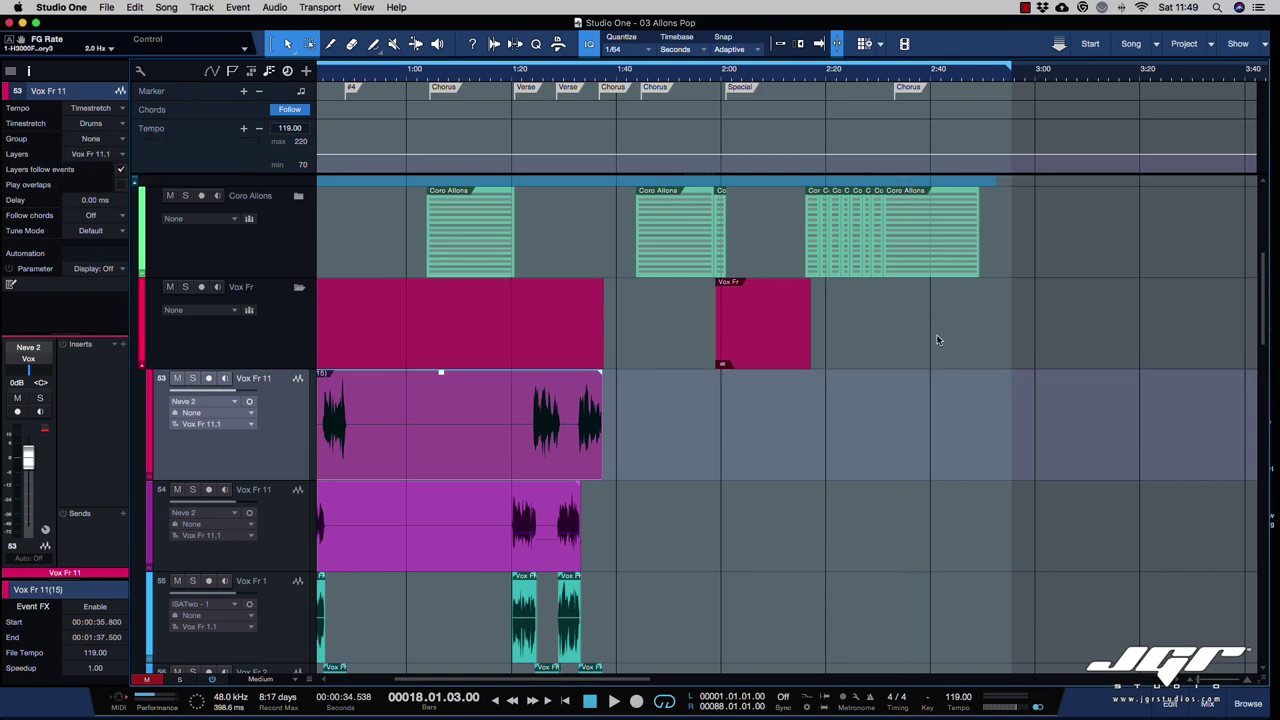
- Show the browser and view the timestretch modes of track 53 once more, keeping the current mode
scroll(940, 341, down, 2)
scroll(940, 341, down, 1)
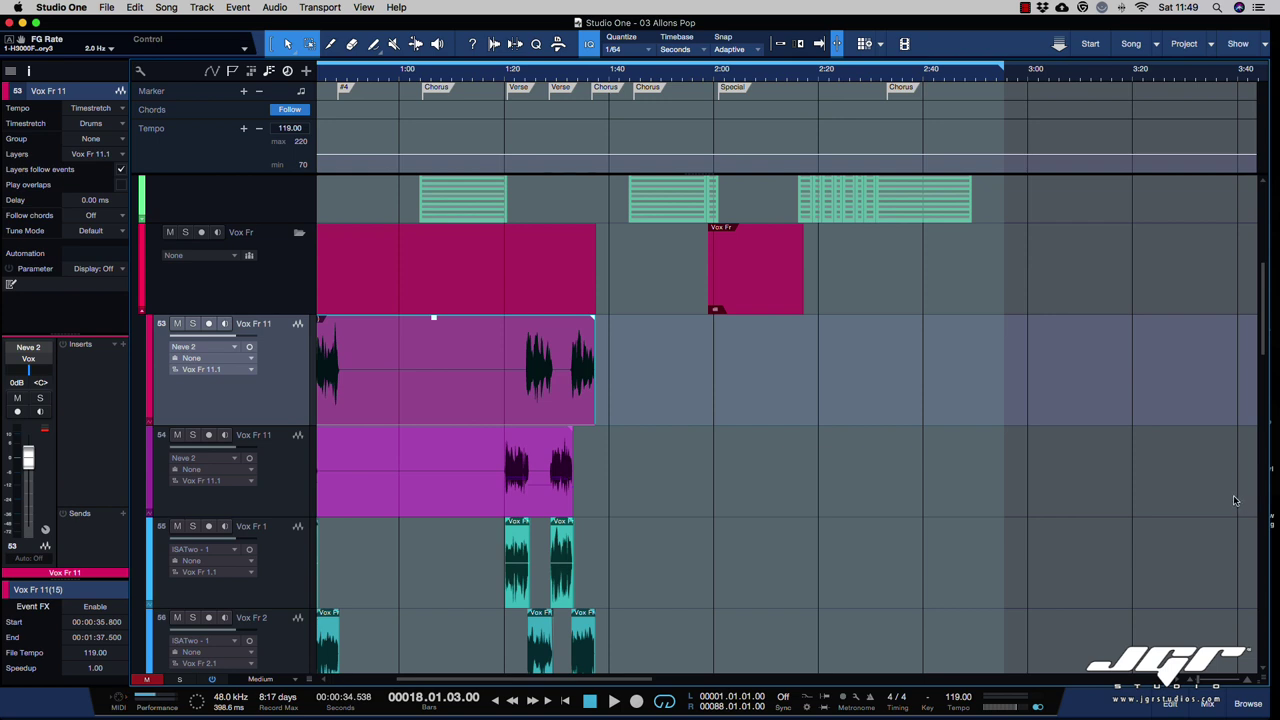
click(1242, 704)
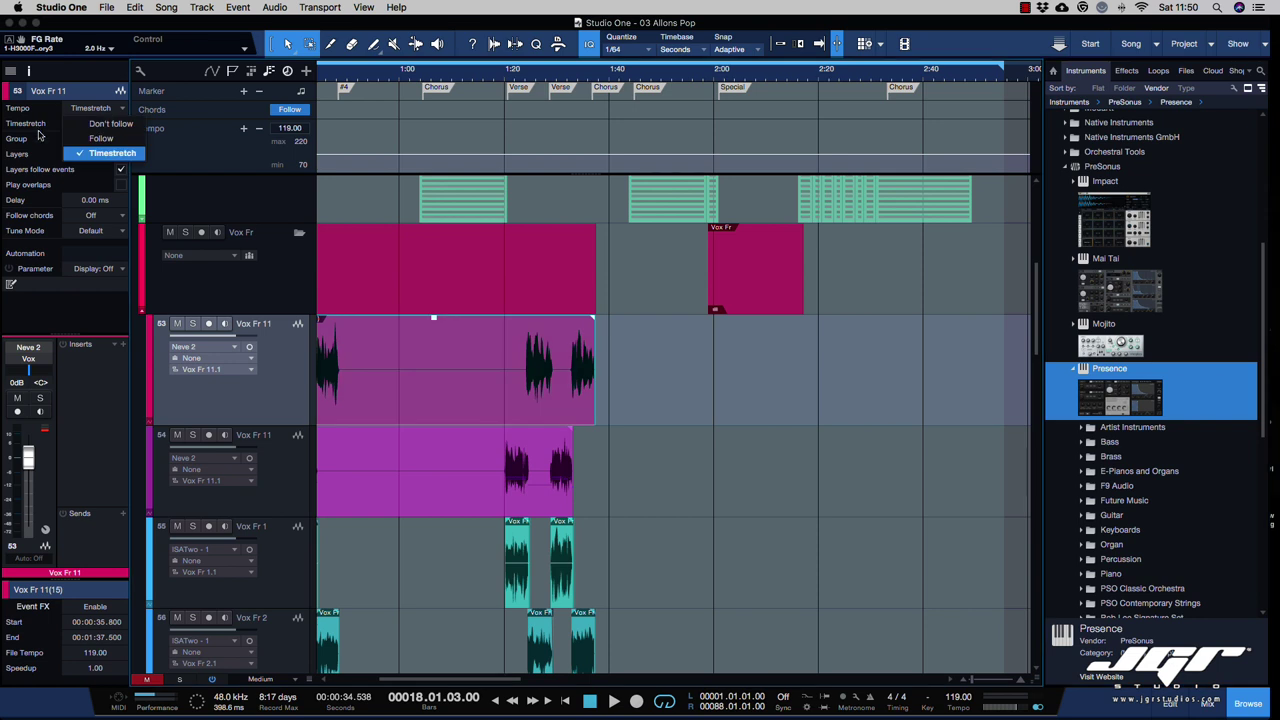
click(104, 124)
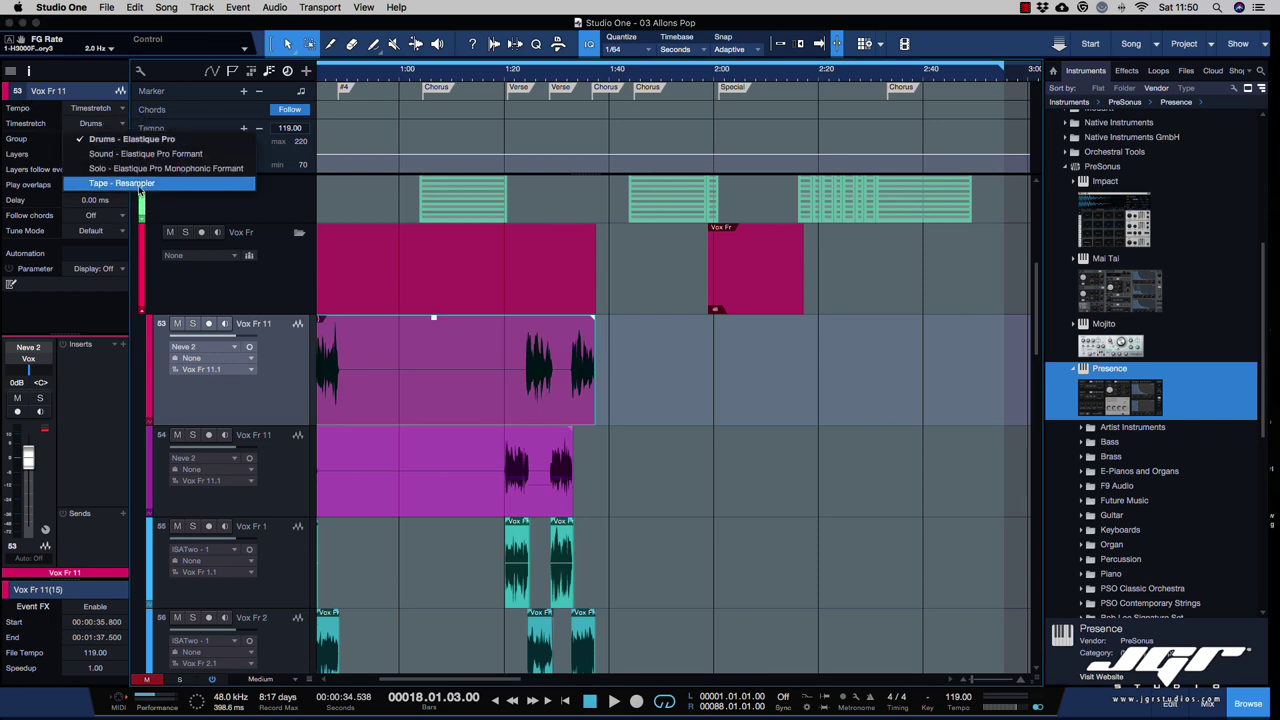
click(447, 224)
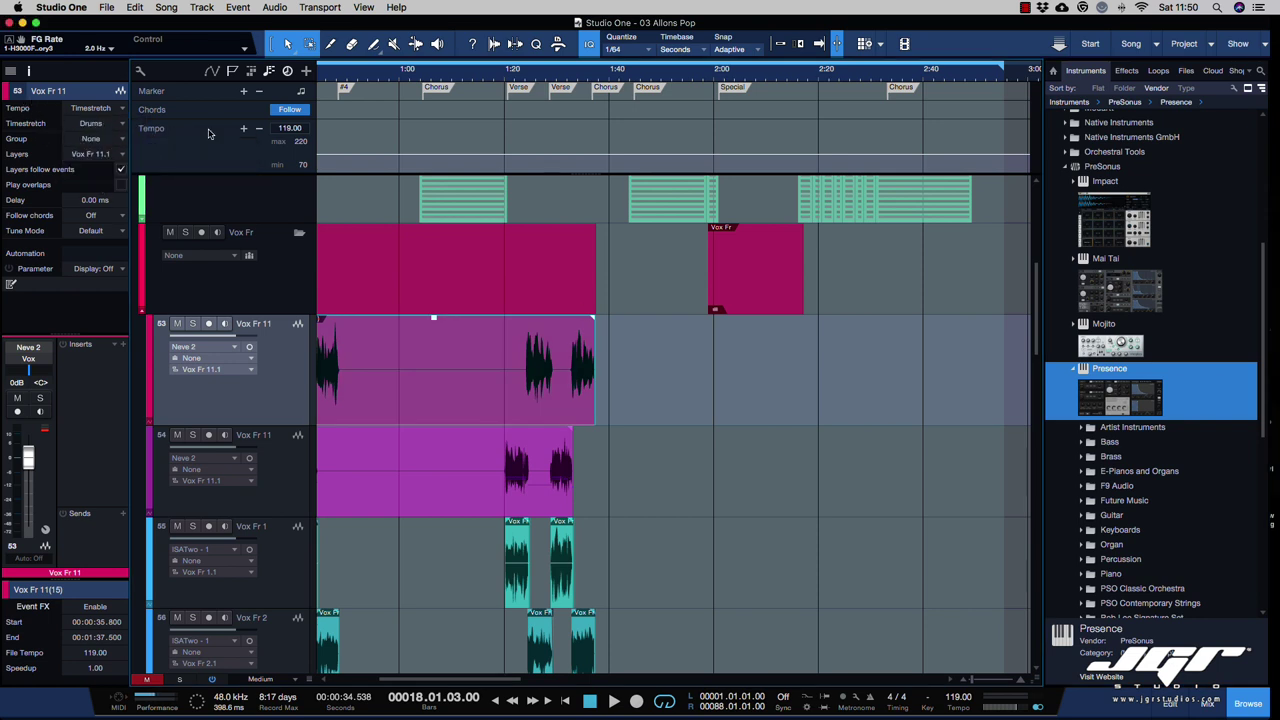
- Show the marker track's list in the inspector and select marker 5, Chorus
click(232, 73)
click(232, 73)
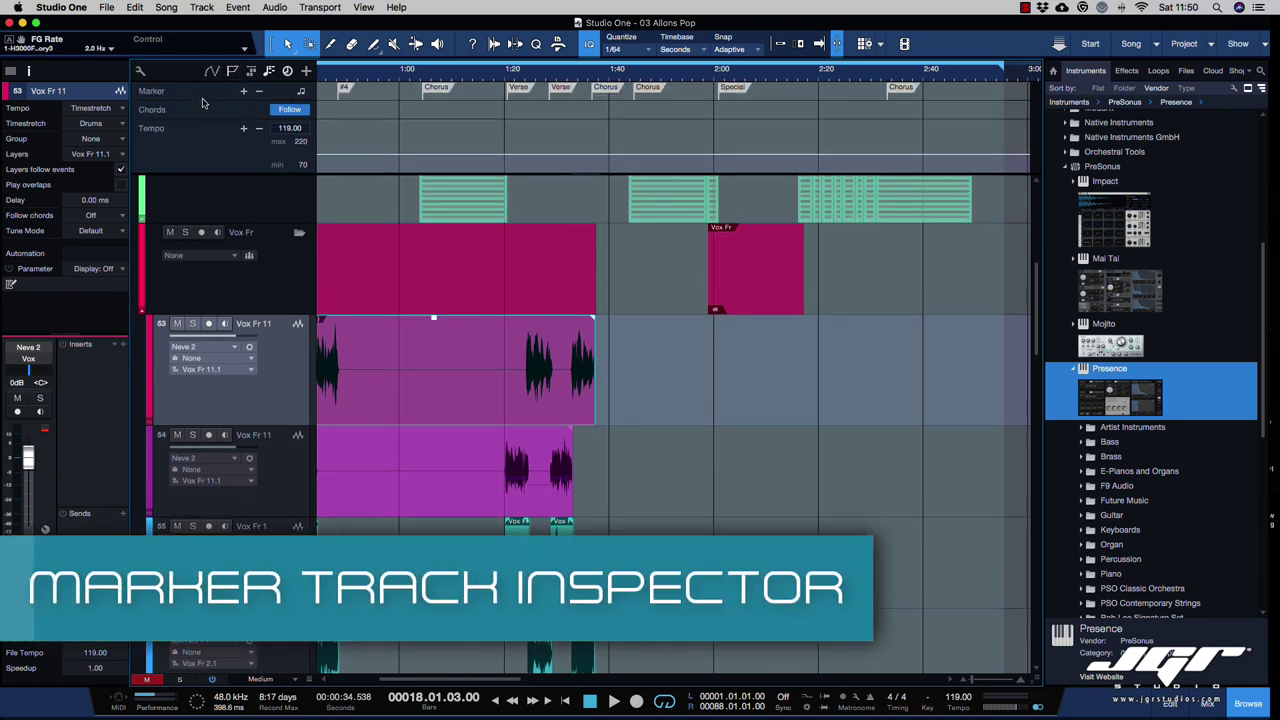
click(202, 103)
click(55, 174)
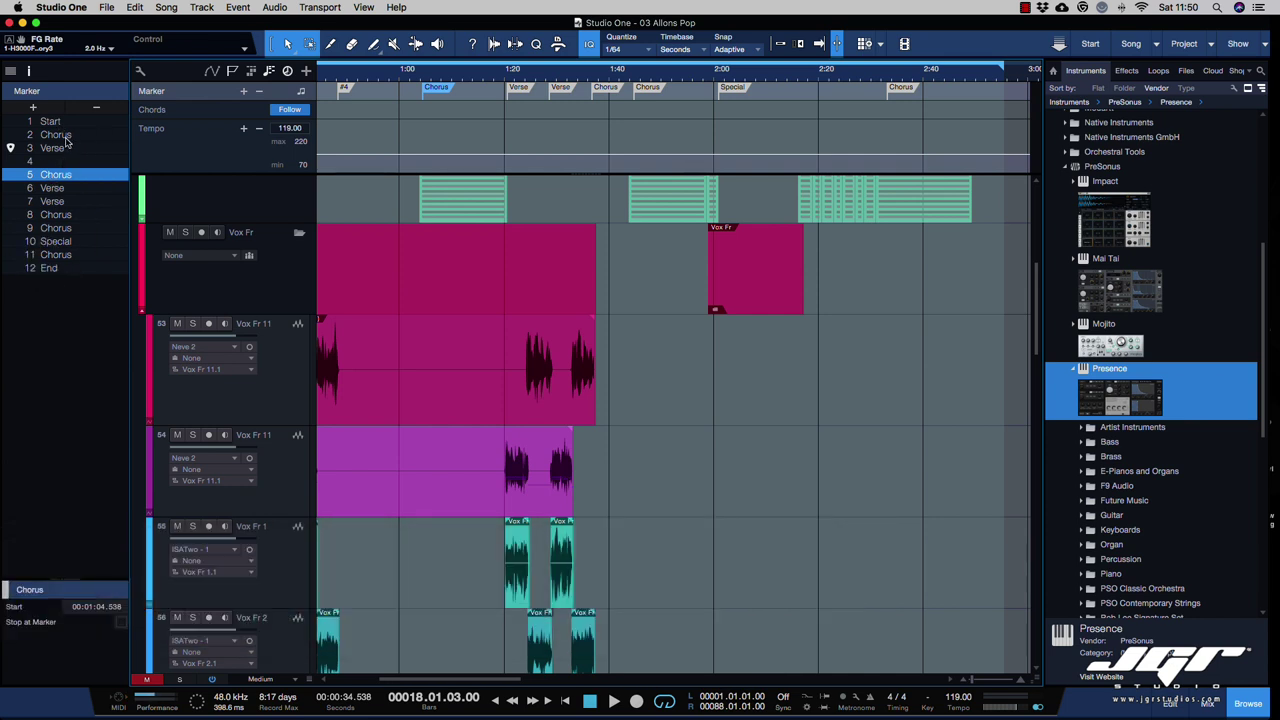
- Show the arranger track and rename marker 4 in the inspector's marker list as test
click(251, 71)
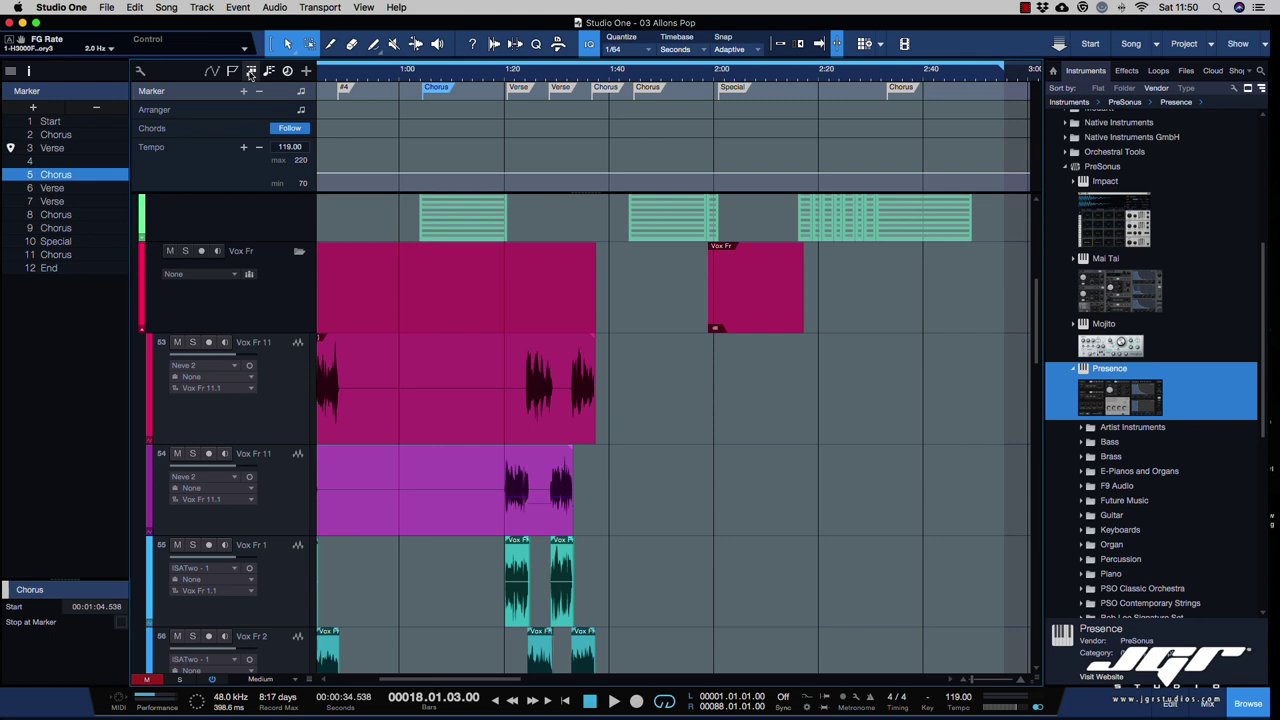
click(50, 163)
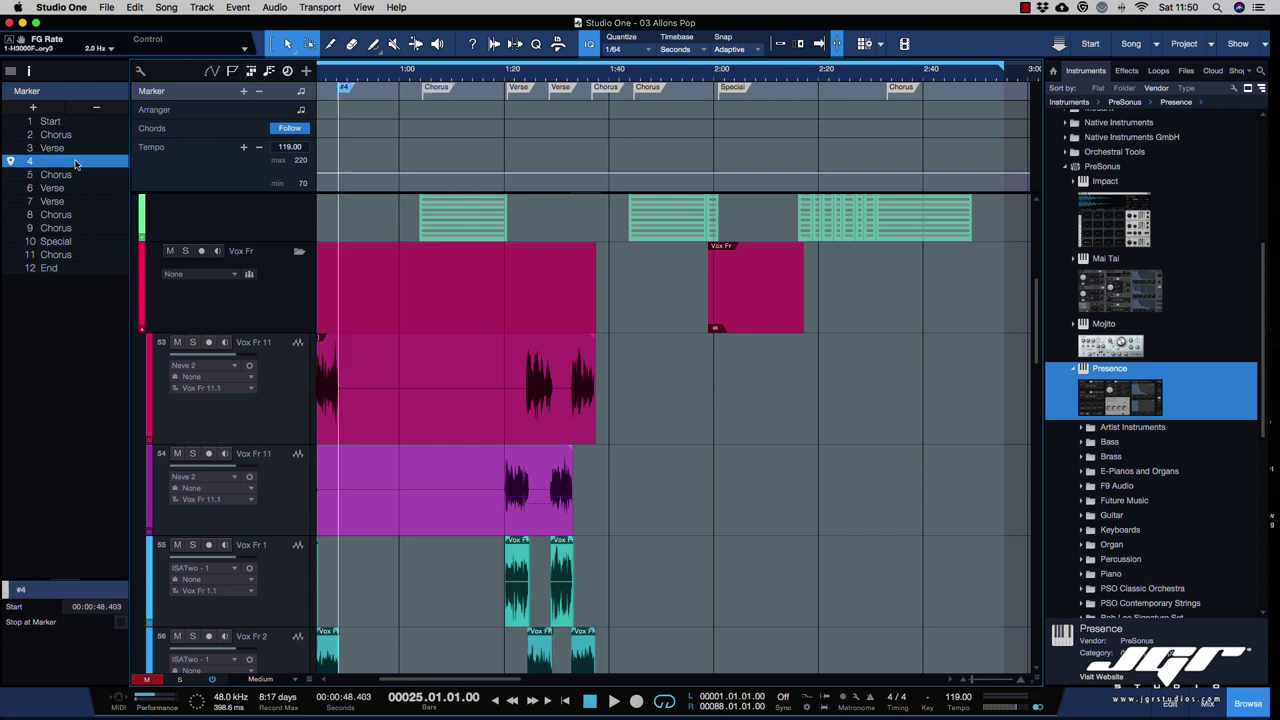
text(test)
key(Return)
- Jump between song positions with the marker list: Verse 7, End, Chorus 8 and finally Chorus 5
click(52, 200)
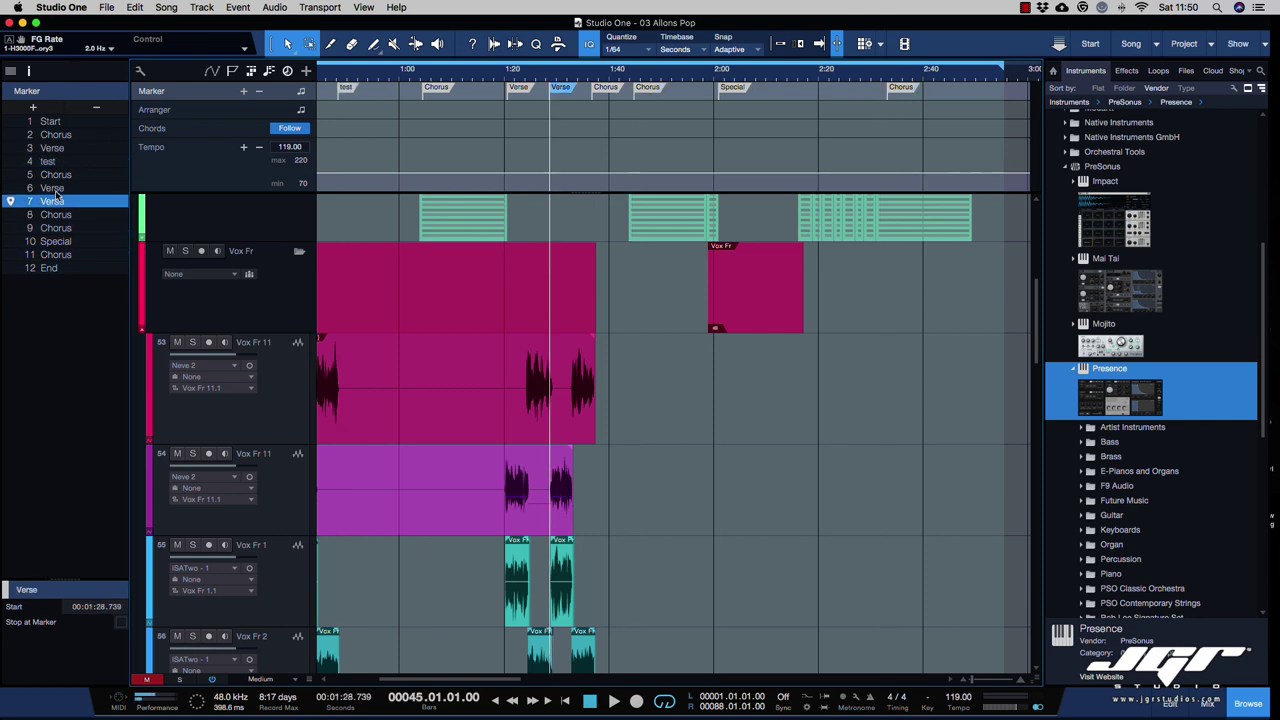
click(52, 268)
click(54, 216)
click(57, 175)
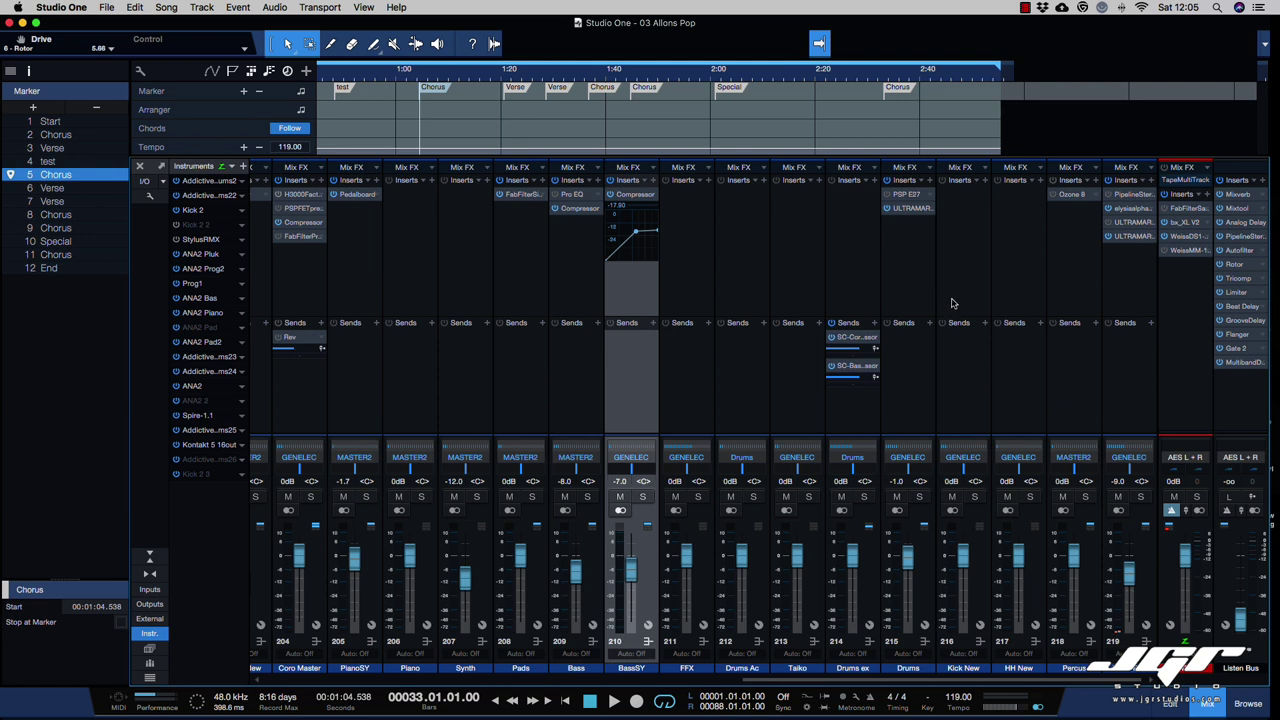
- Show the mixer's scenes with their recall options and store the current mix as a scene under the default name
click(147, 650)
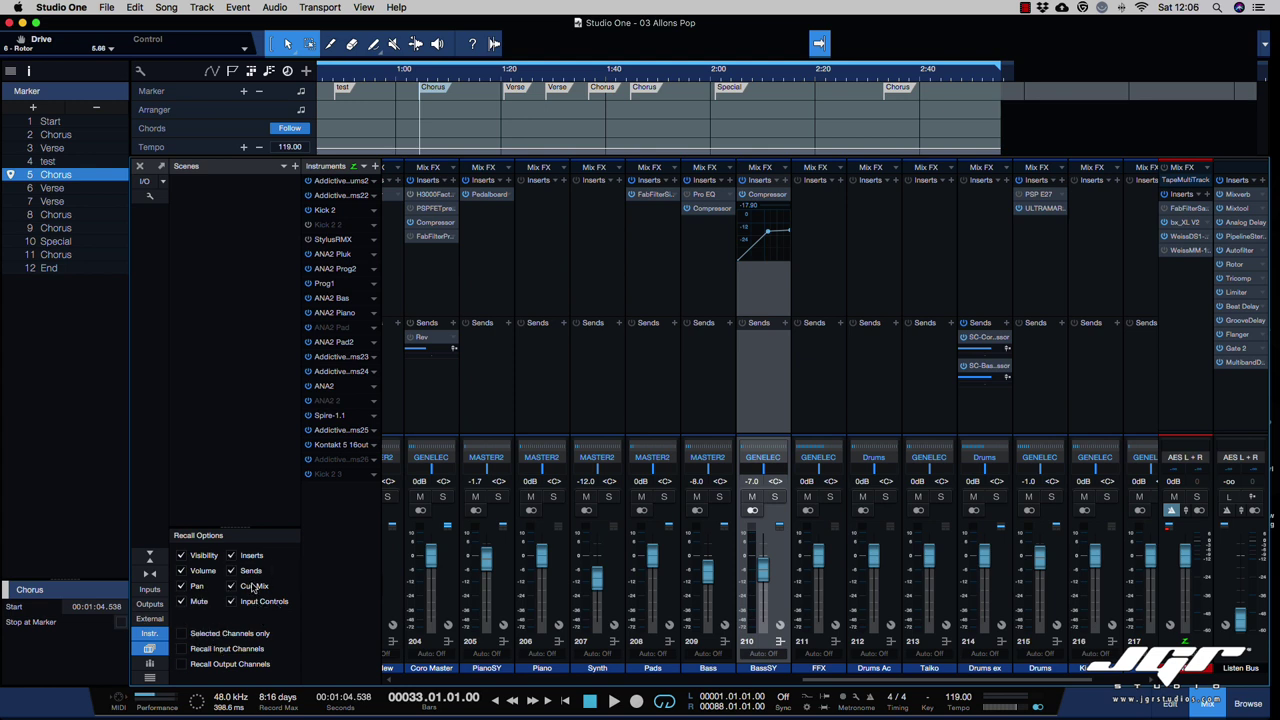
click(295, 166)
key(Return)
- Lower Taiko to -32.2, Drums ex to -14.3, Drums to -23.6 and Piano to -9.2 dB, and clear the Listen Bus inserts
drag(929, 556, 929, 598)
drag(987, 563, 1040, 585)
drag(541, 557, 541, 573)
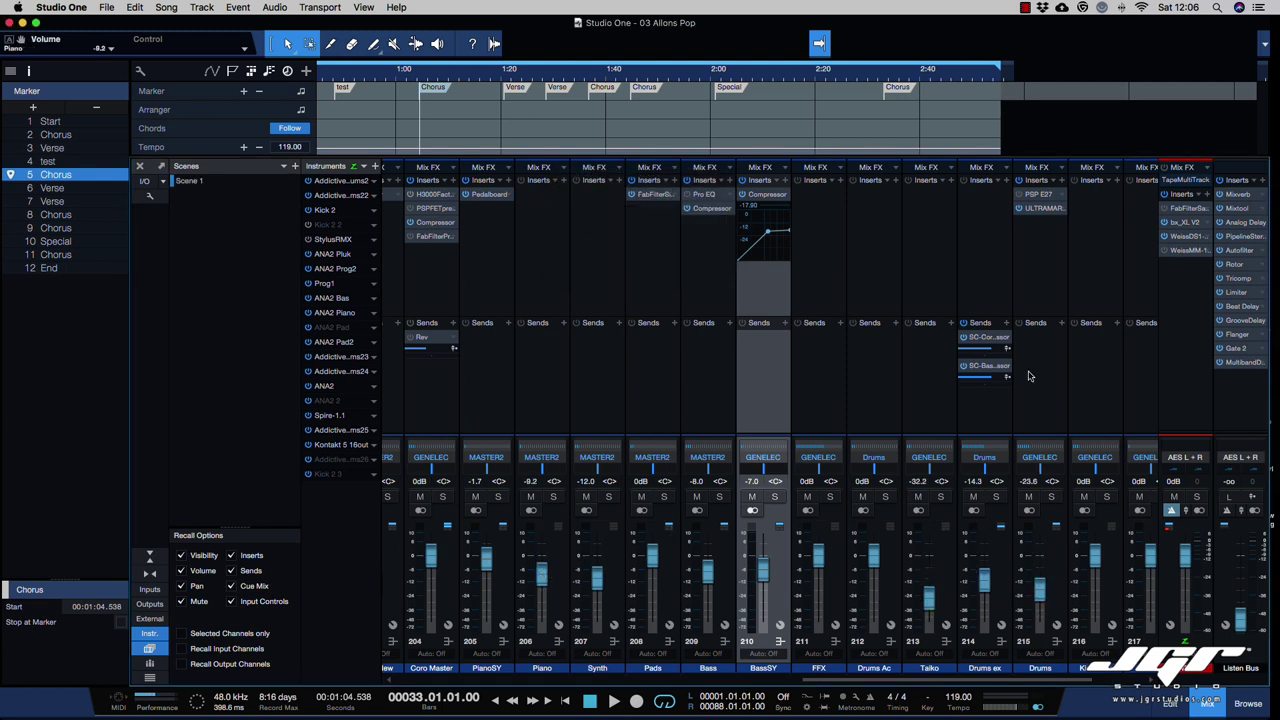
click(1252, 181)
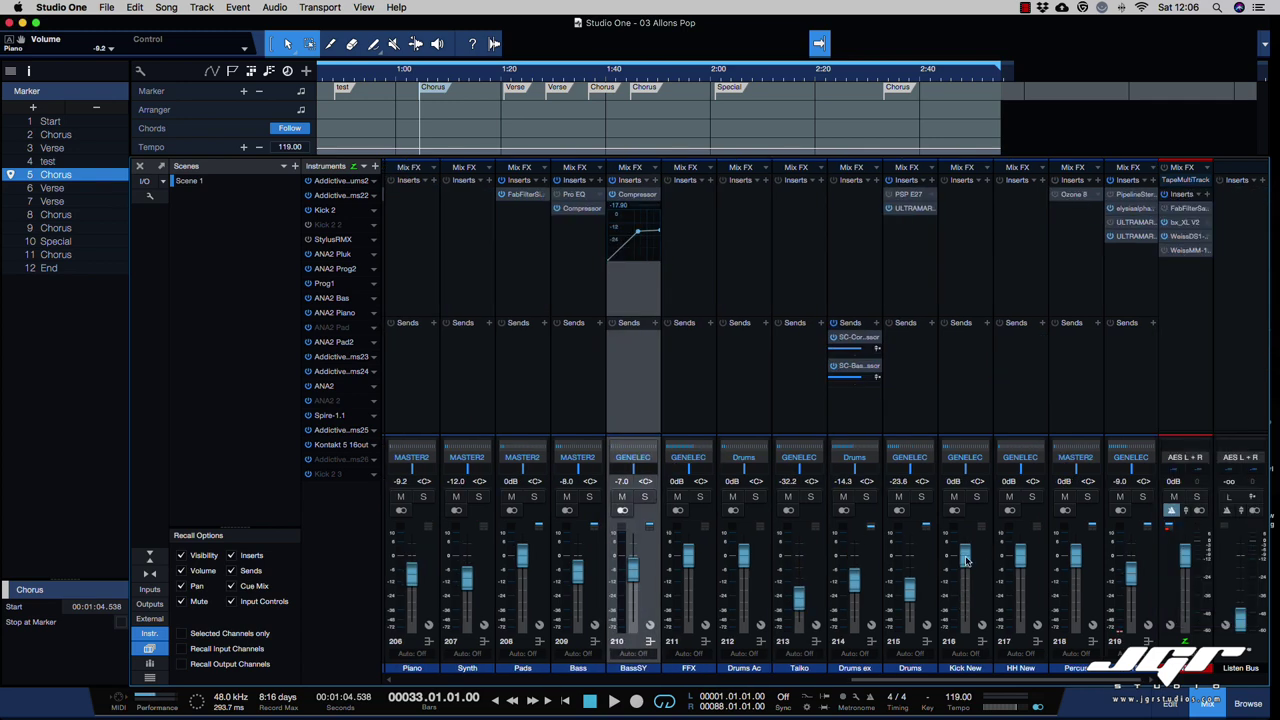
- Set Kick New to -11.7 dB and HH New to -13.7 dB panned L76, and add Rev sends to Bass and FFX
drag(966, 556, 1020, 578)
drag(1020, 481, 1010, 481)
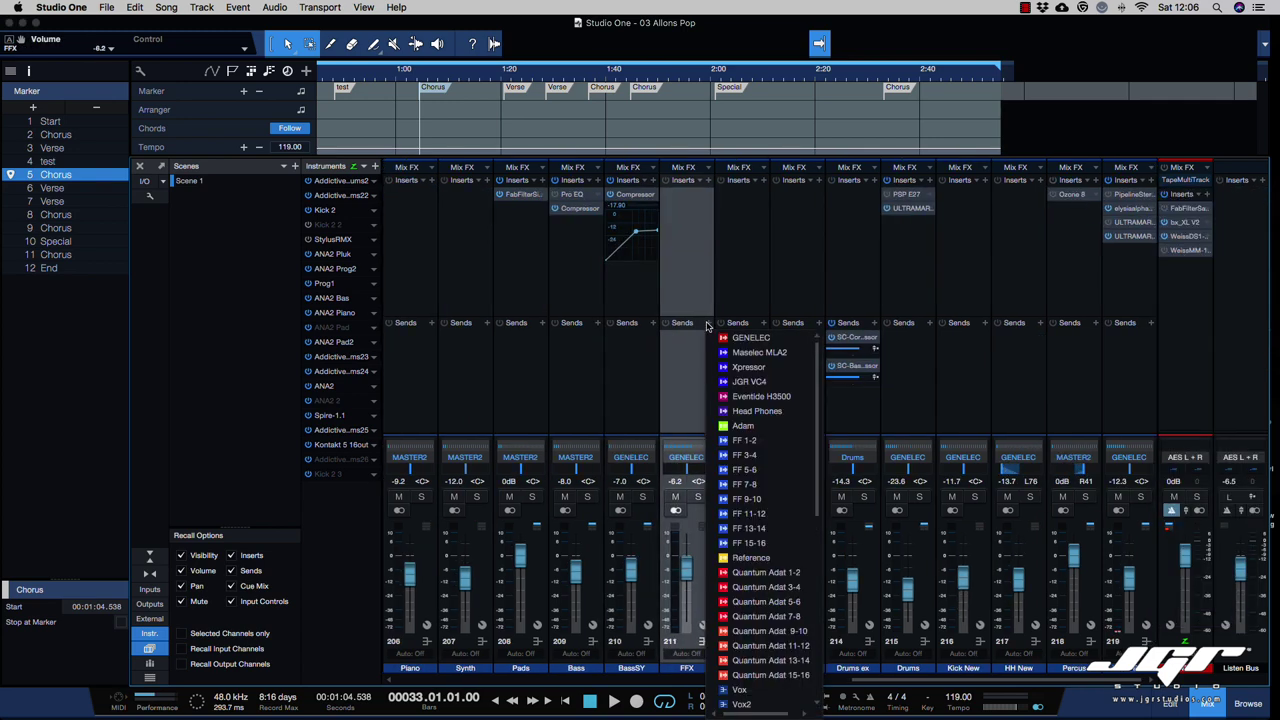
click(750, 540)
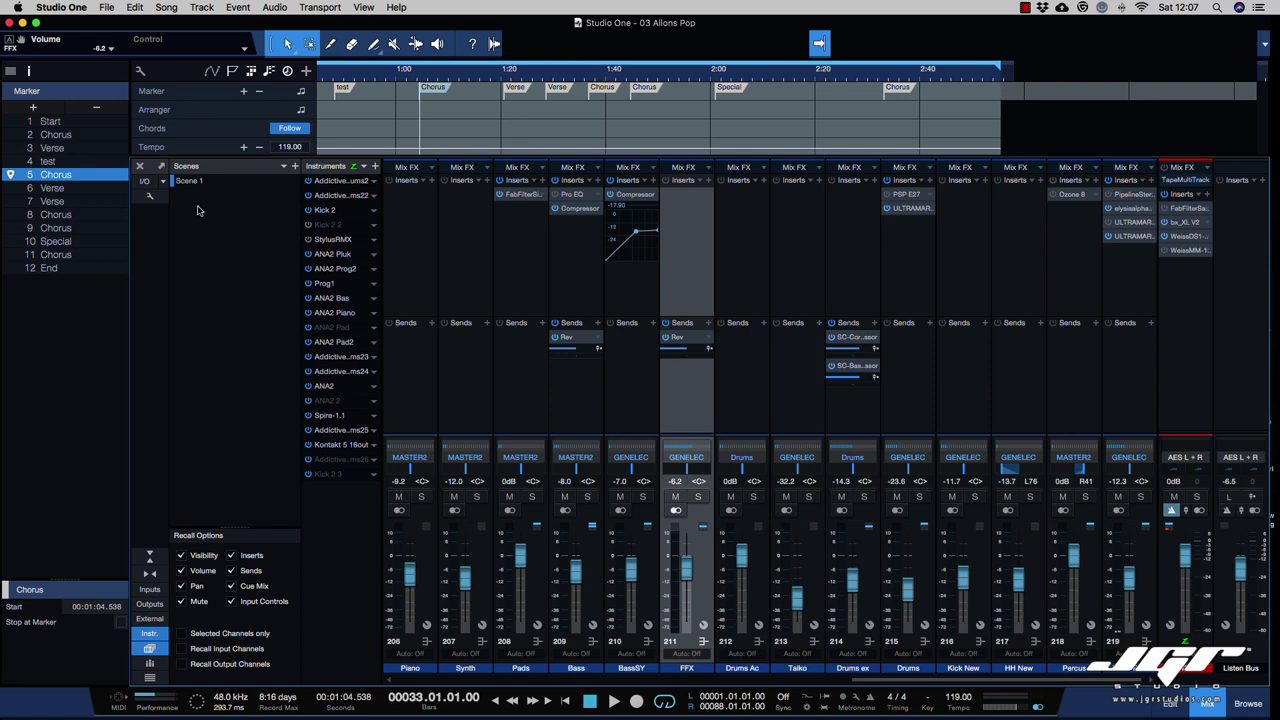
- Store the changed mix as a second scene, recall the first scene for comparison, and return to the second
click(295, 167)
click(189, 183)
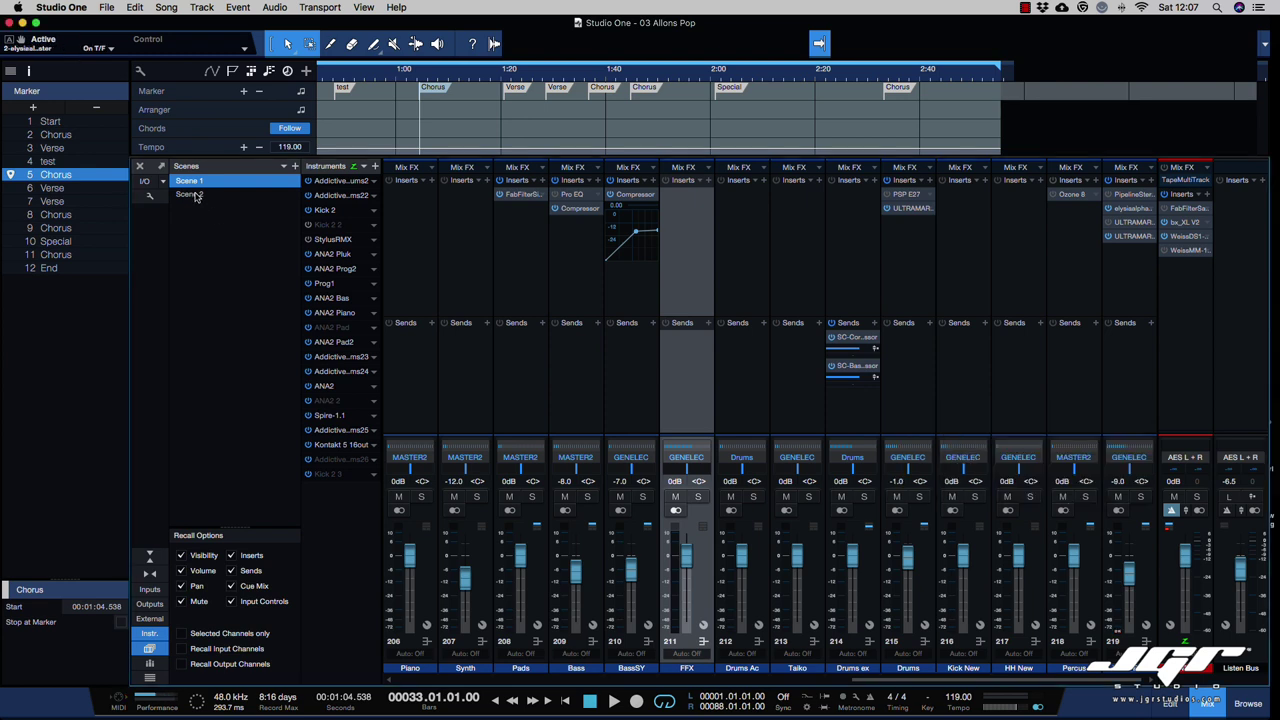
click(195, 196)
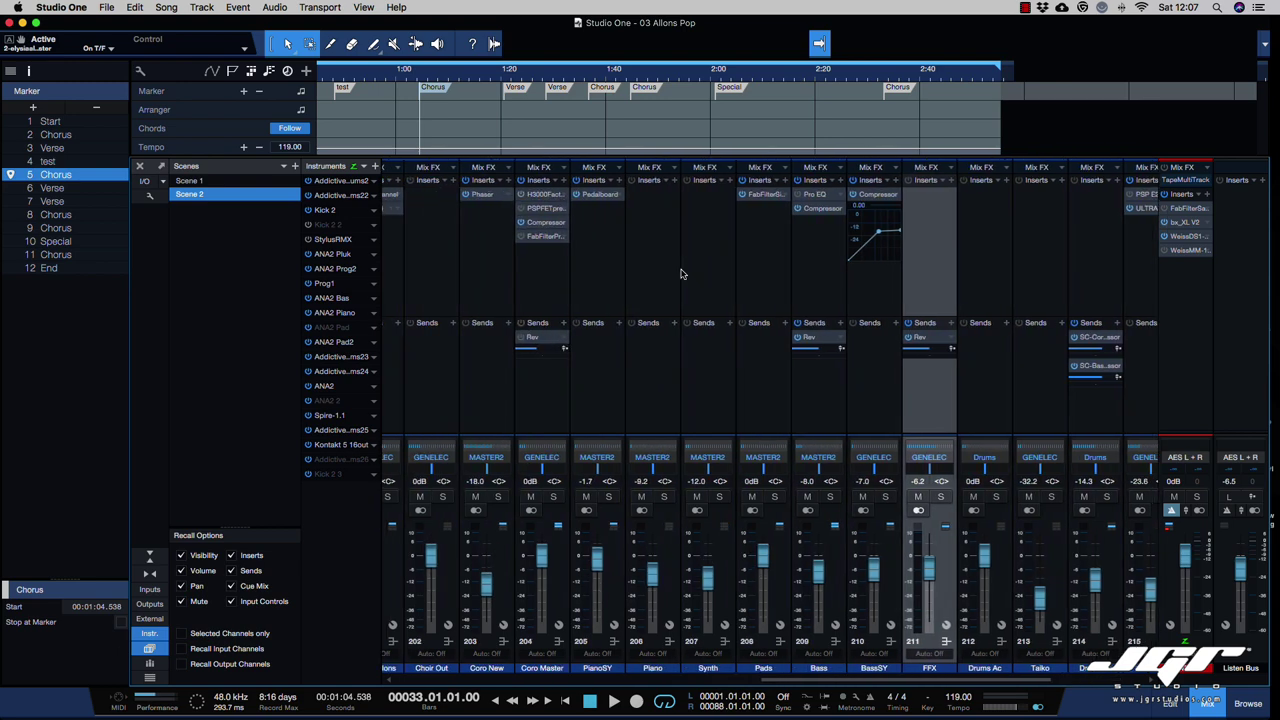
scroll(683, 274, left, 5)
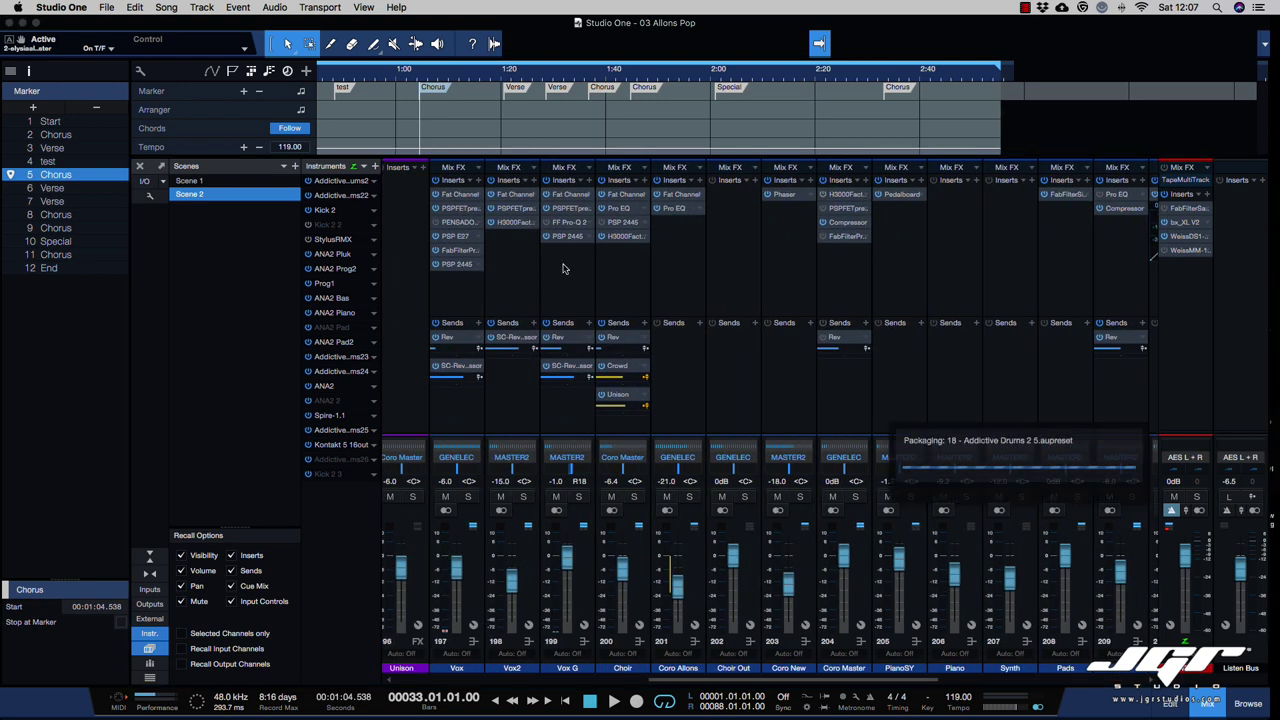
scroll(406, 251, left, 2)
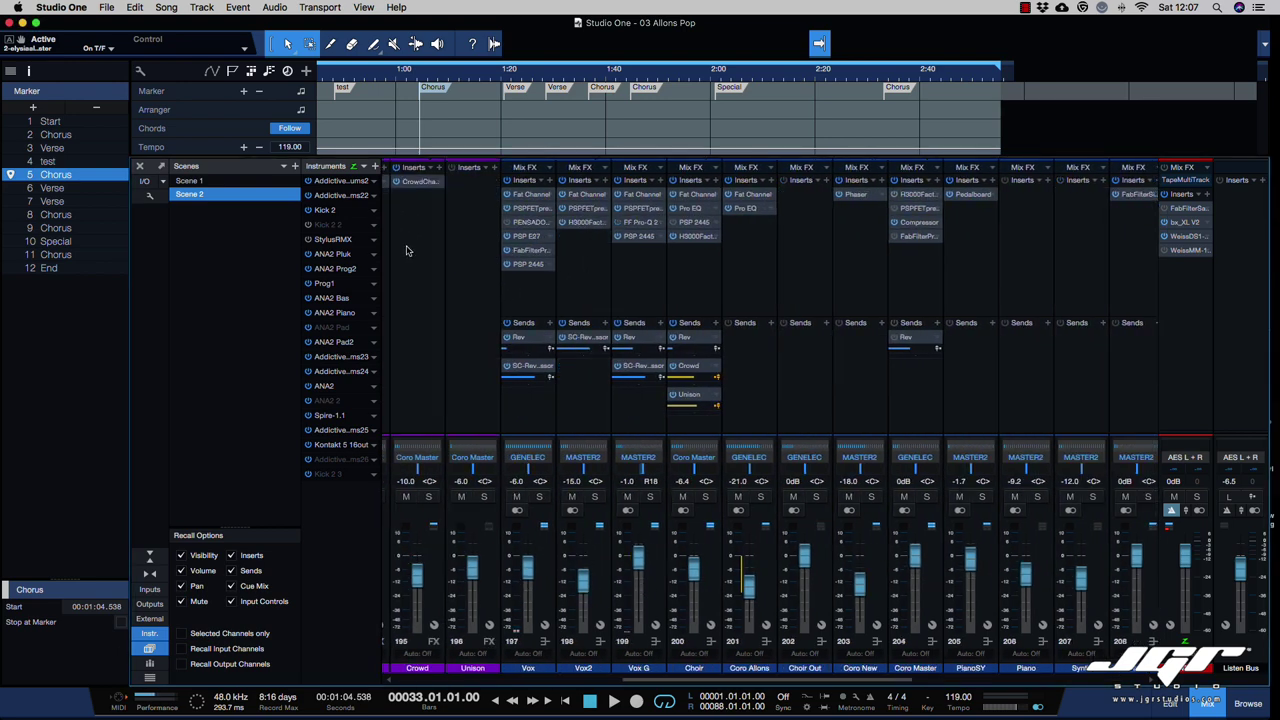
- Limit scene recall to selected channels only and recall Scene 1 for just the Unison channel
click(473, 265)
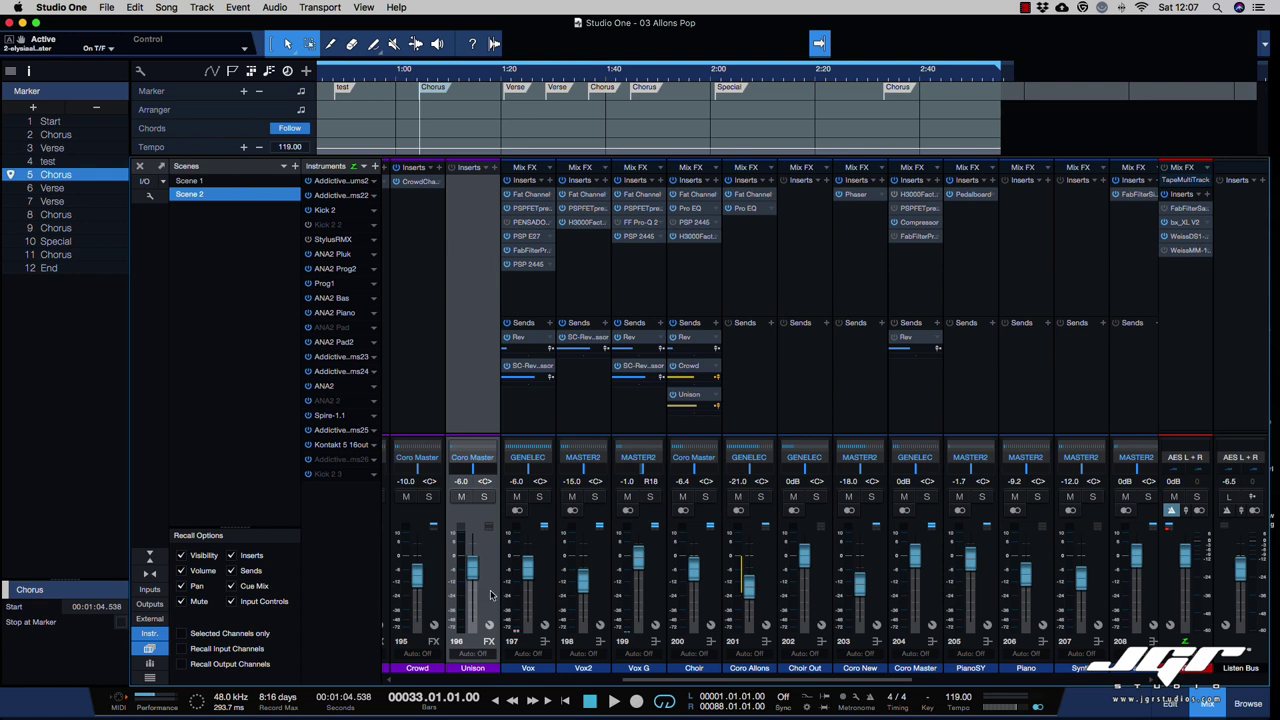
click(184, 636)
click(222, 182)
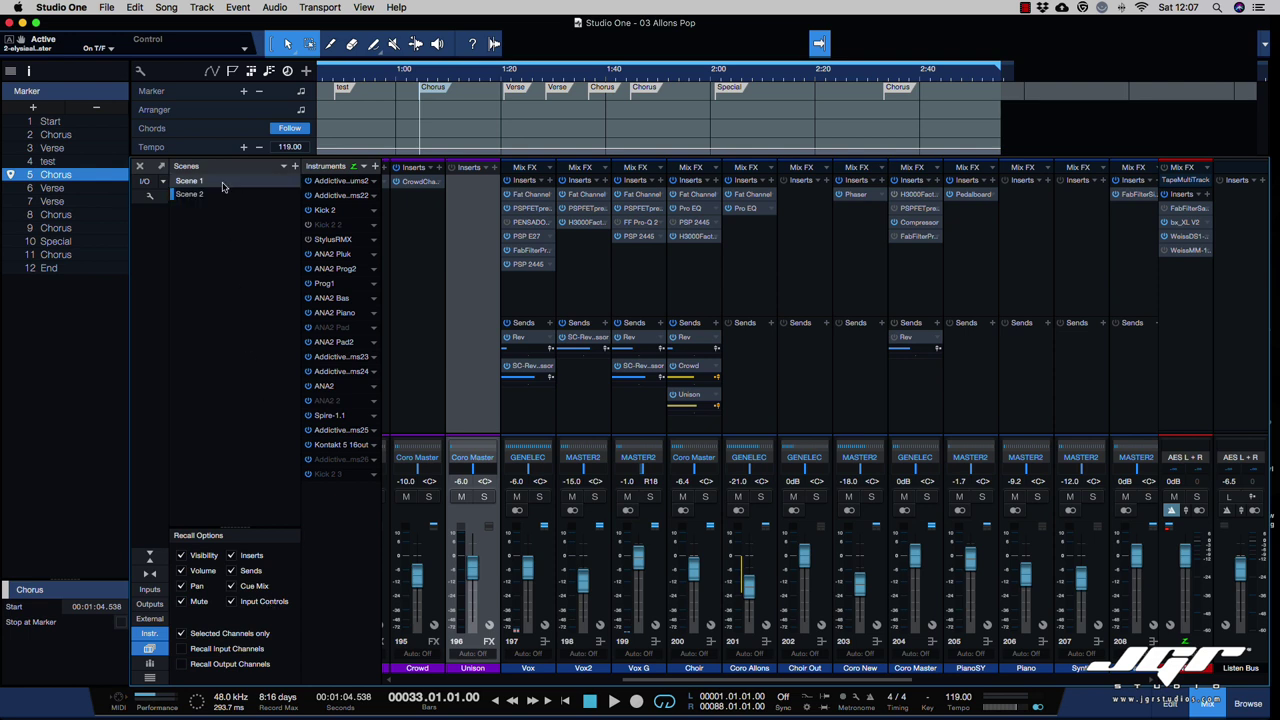
click(198, 184)
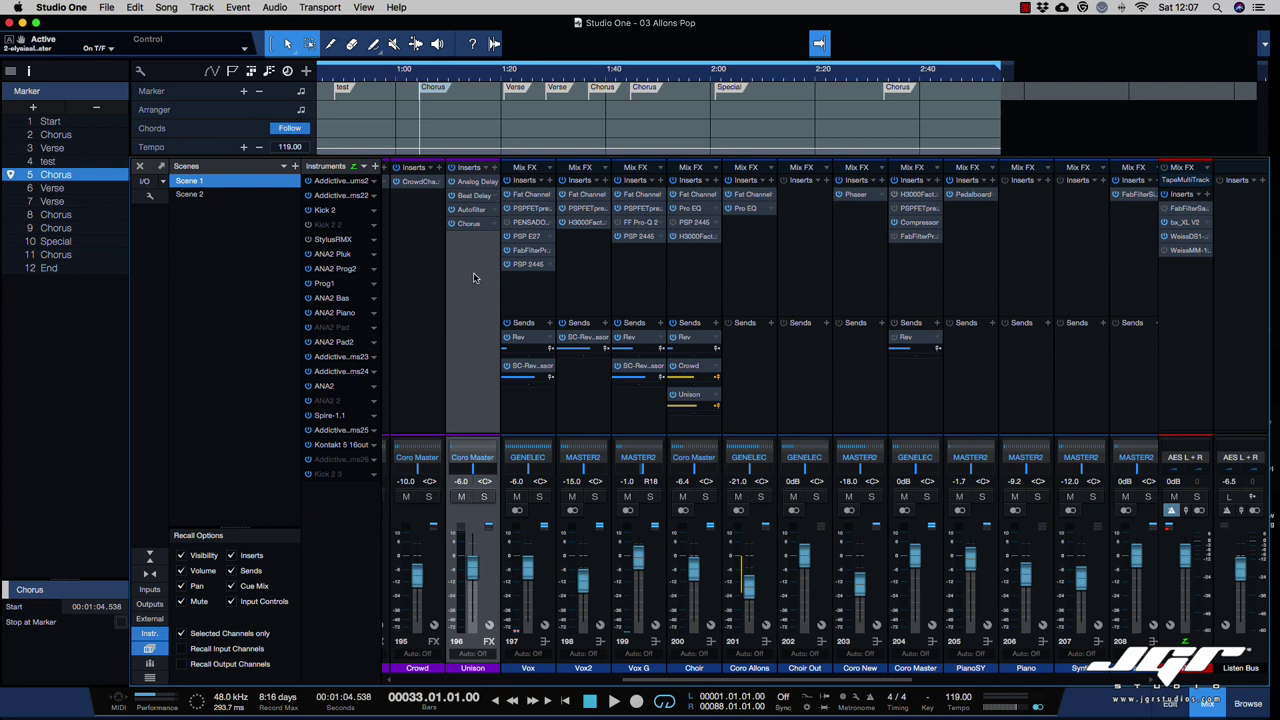
- Add an aux channel to the mixer and assign Neve 2 as its input
scroll(474, 284, right, 10)
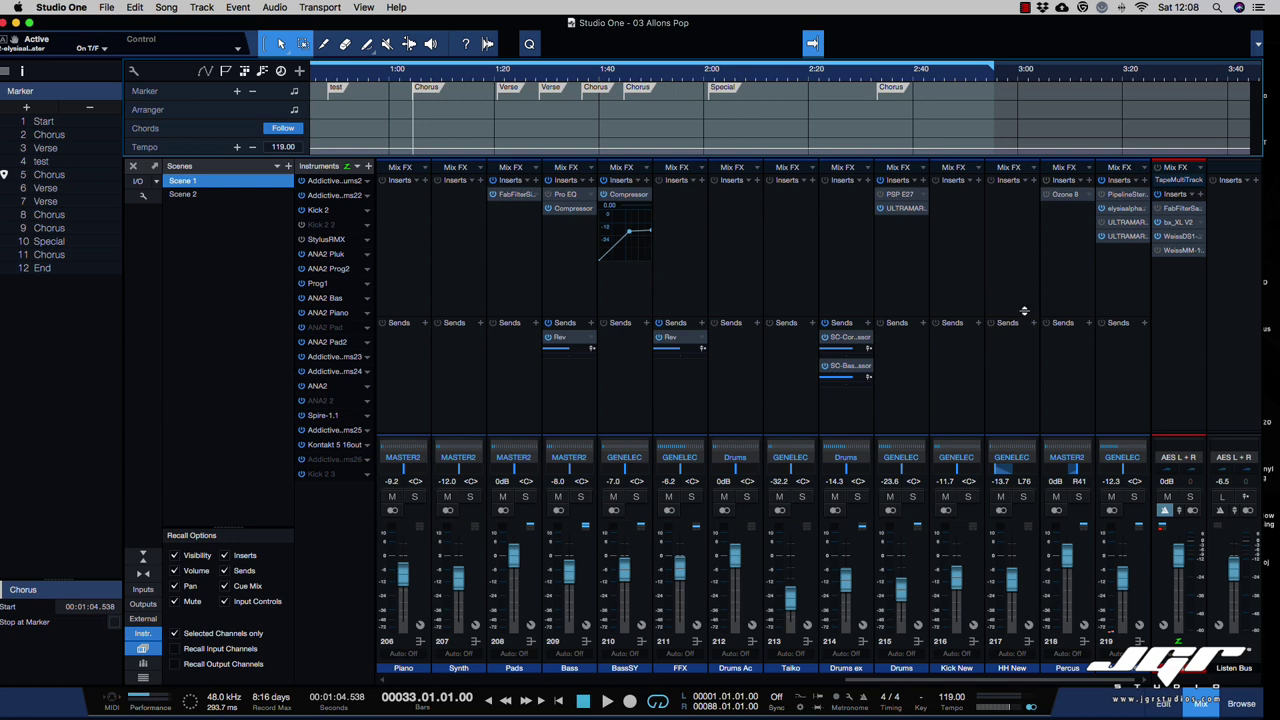
scroll(975, 348, left, 5)
scroll(770, 297, right, 5)
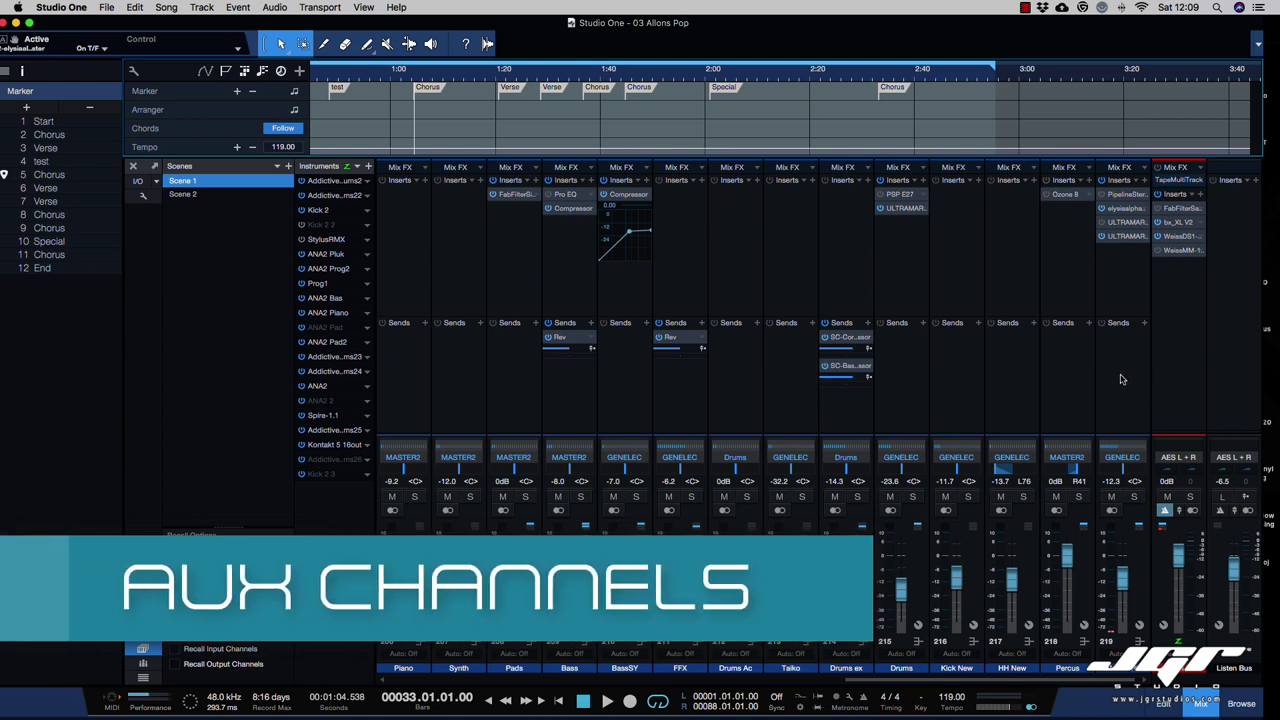
right_click(1120, 380)
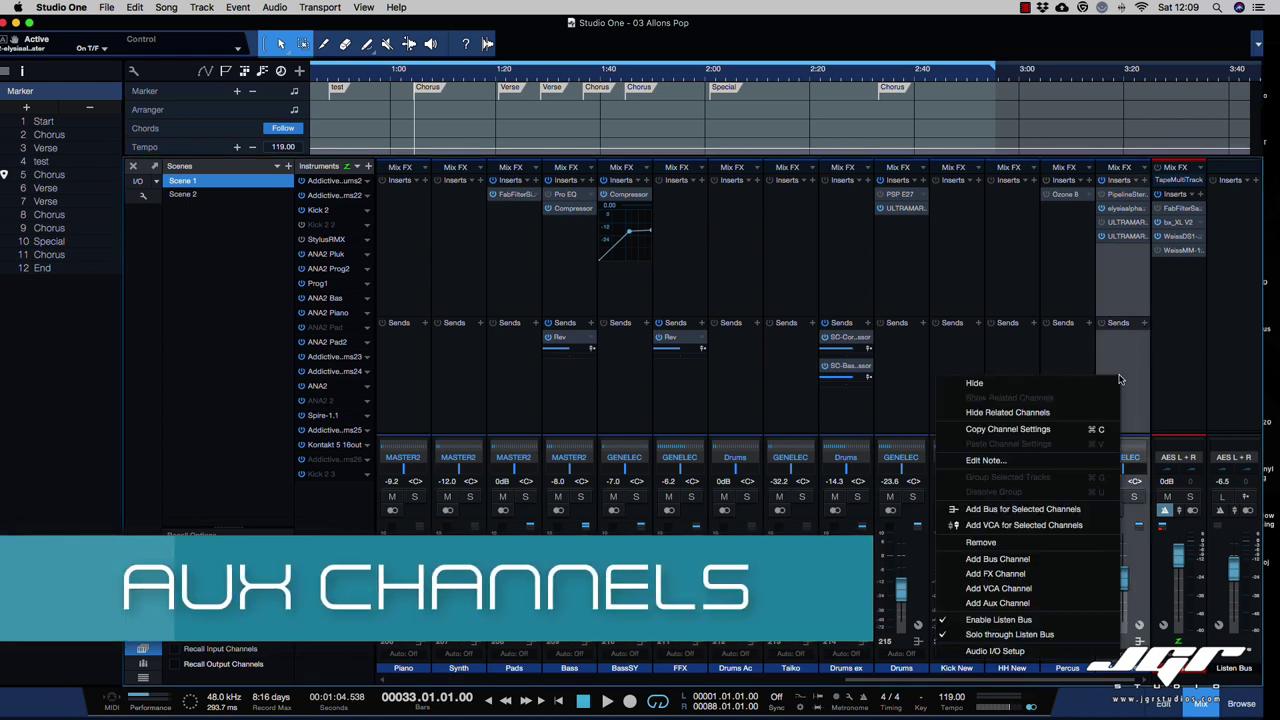
click(1005, 604)
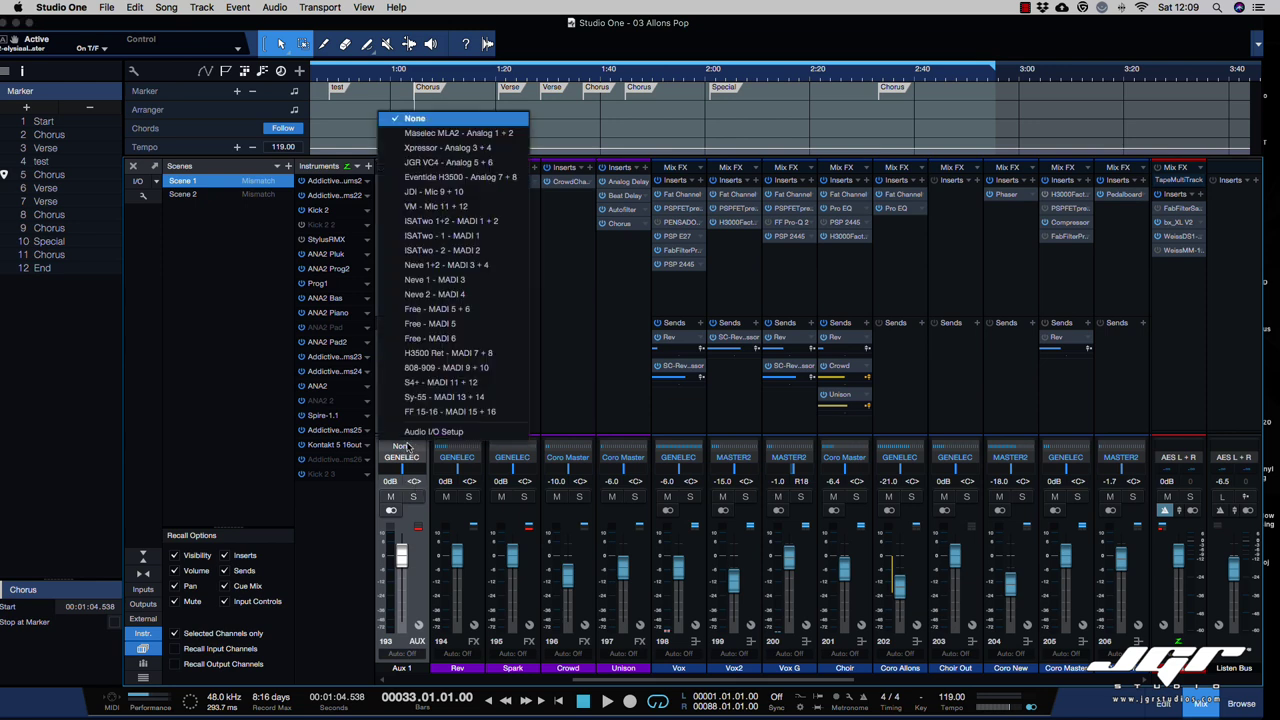
click(410, 448)
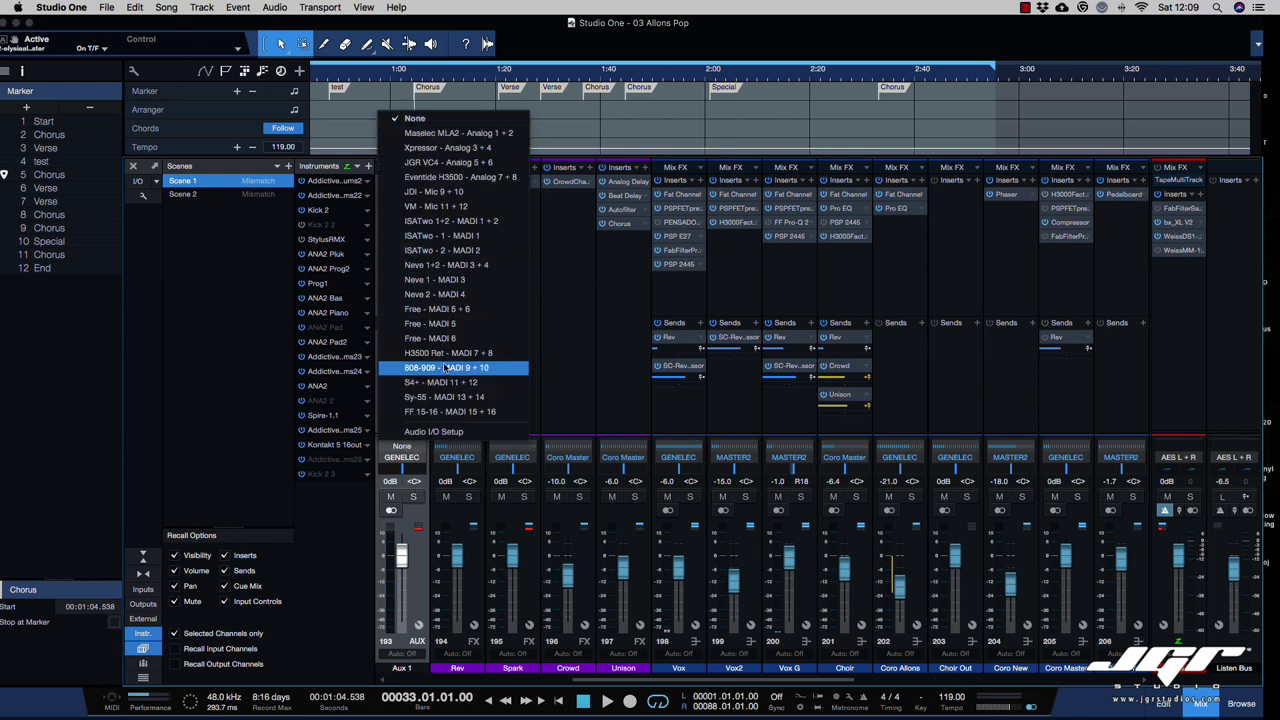
click(440, 295)
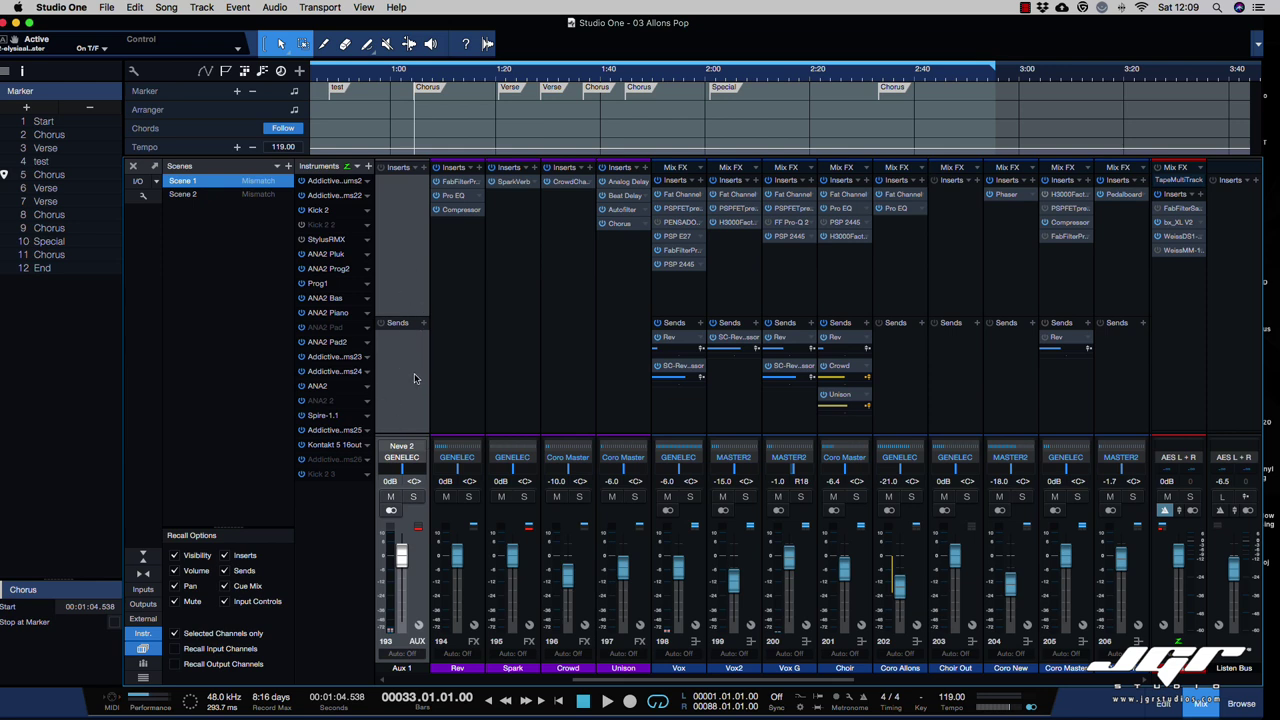
scroll(429, 401, left, 3)
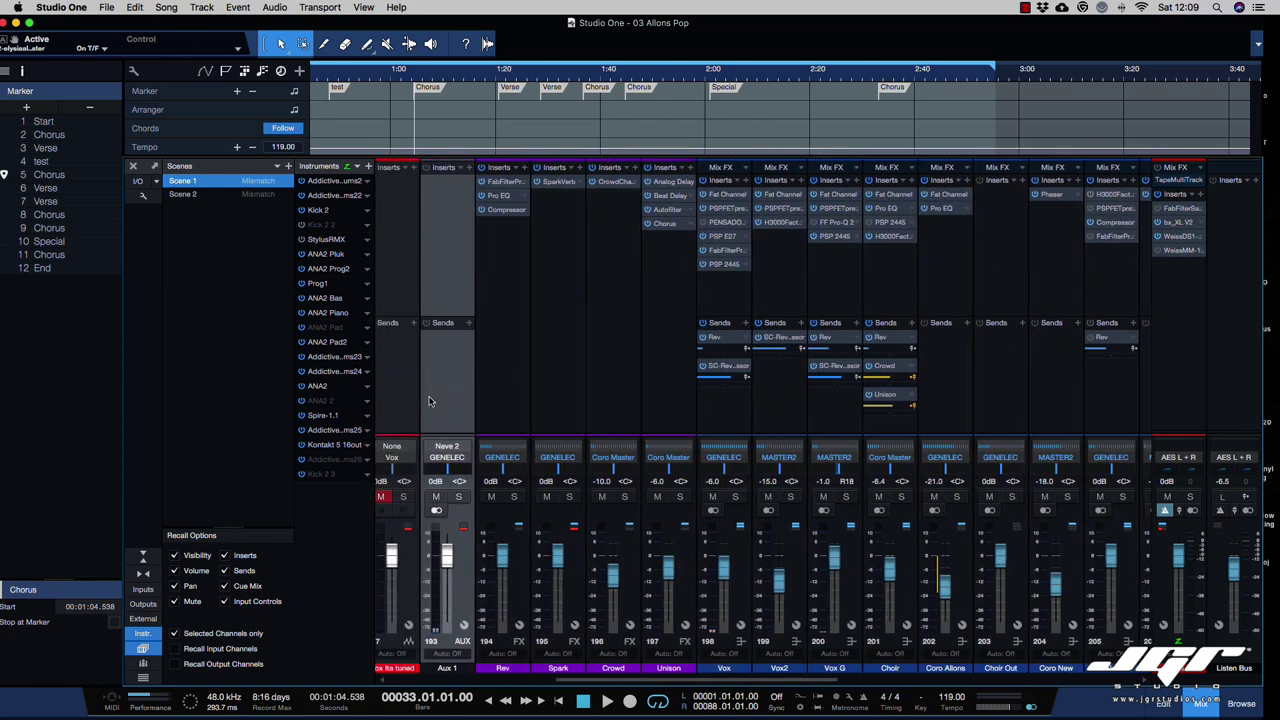
scroll(429, 401, left, 2)
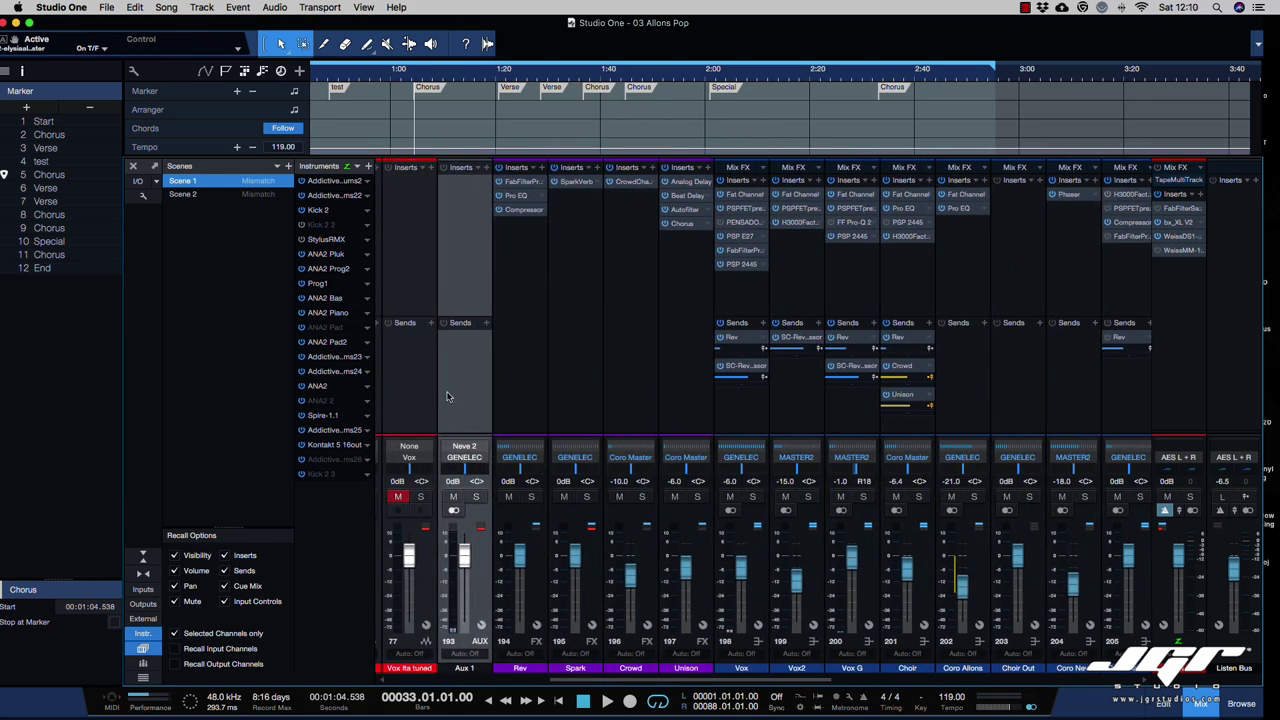
- Solo Drums ex, Taiko and BassSY through the Listen Bus, and clear the solos again
scroll(1067, 391, right, 10)
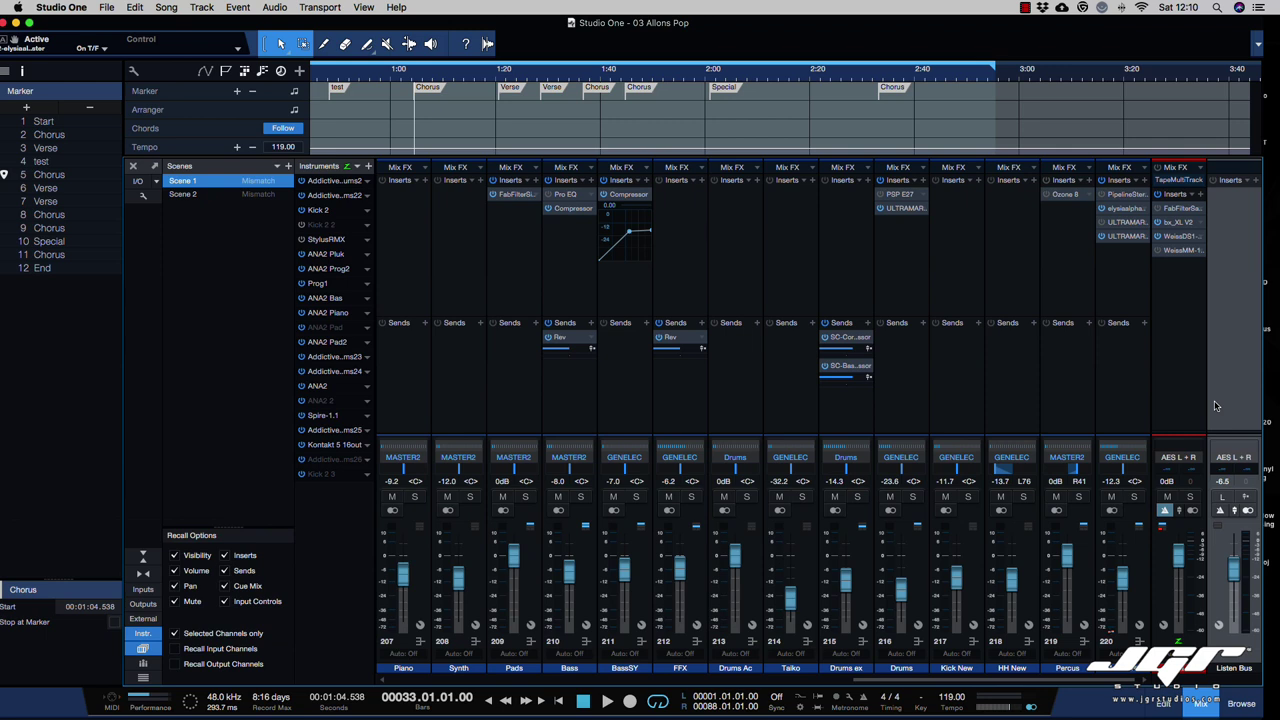
click(857, 497)
click(802, 497)
click(637, 497)
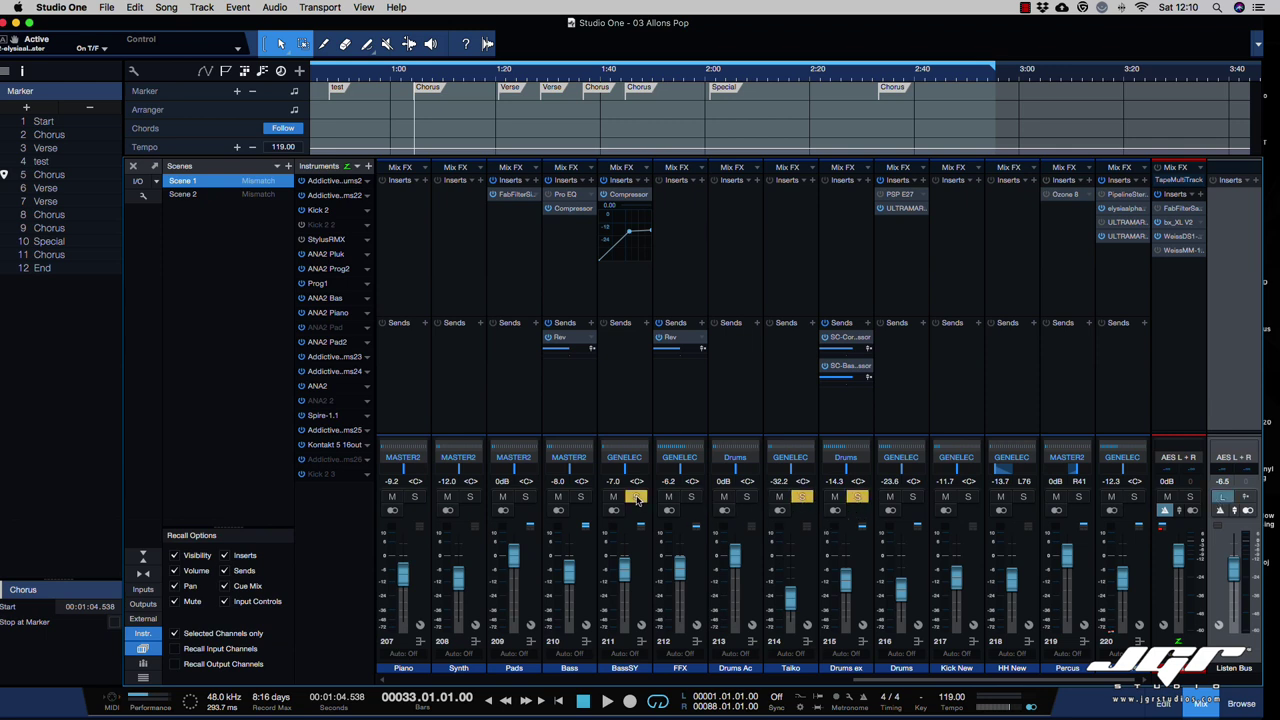
click(1223, 498)
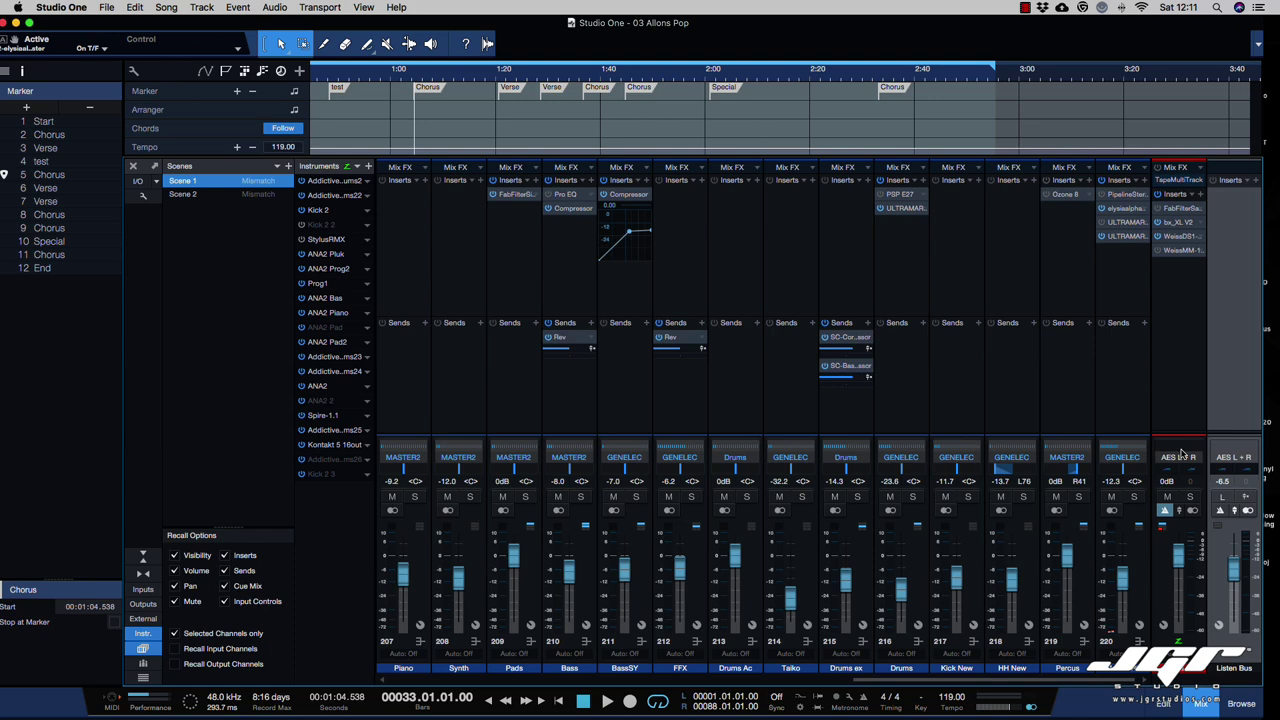
- Insert the Sonarworks Reference 4 plug-in on the Listen Bus and close its window
click(1257, 182)
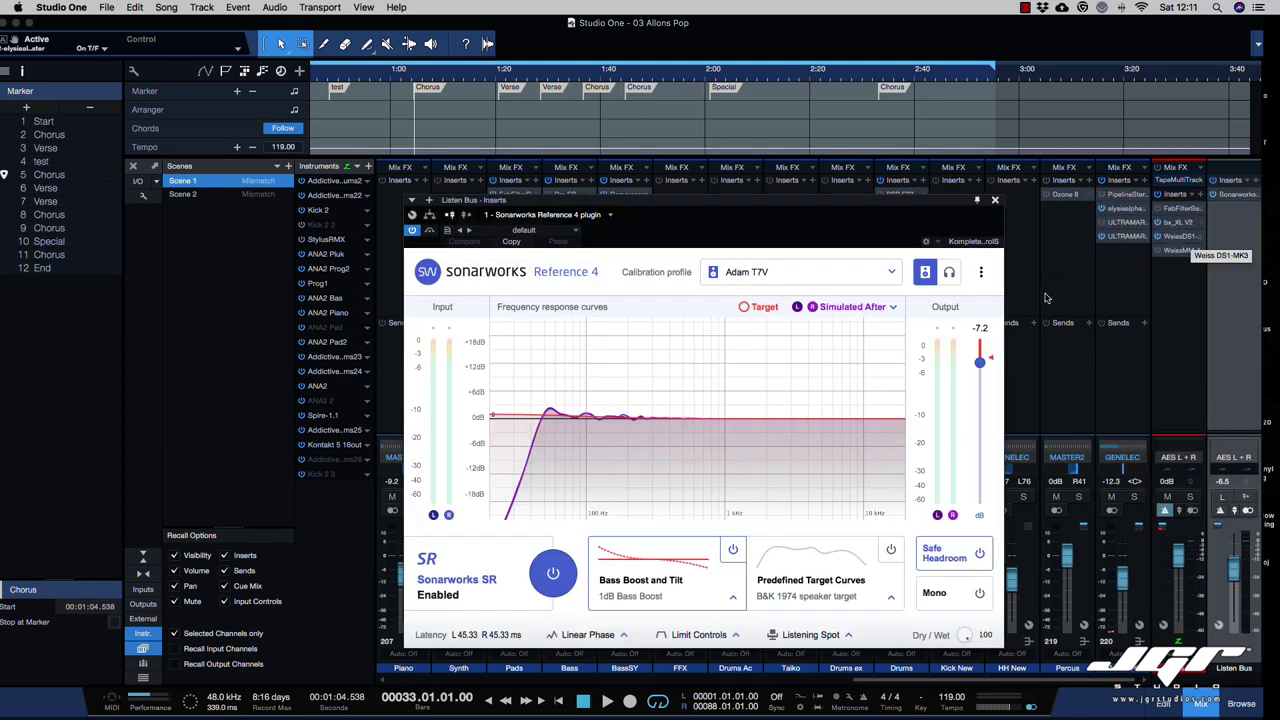
click(992, 204)
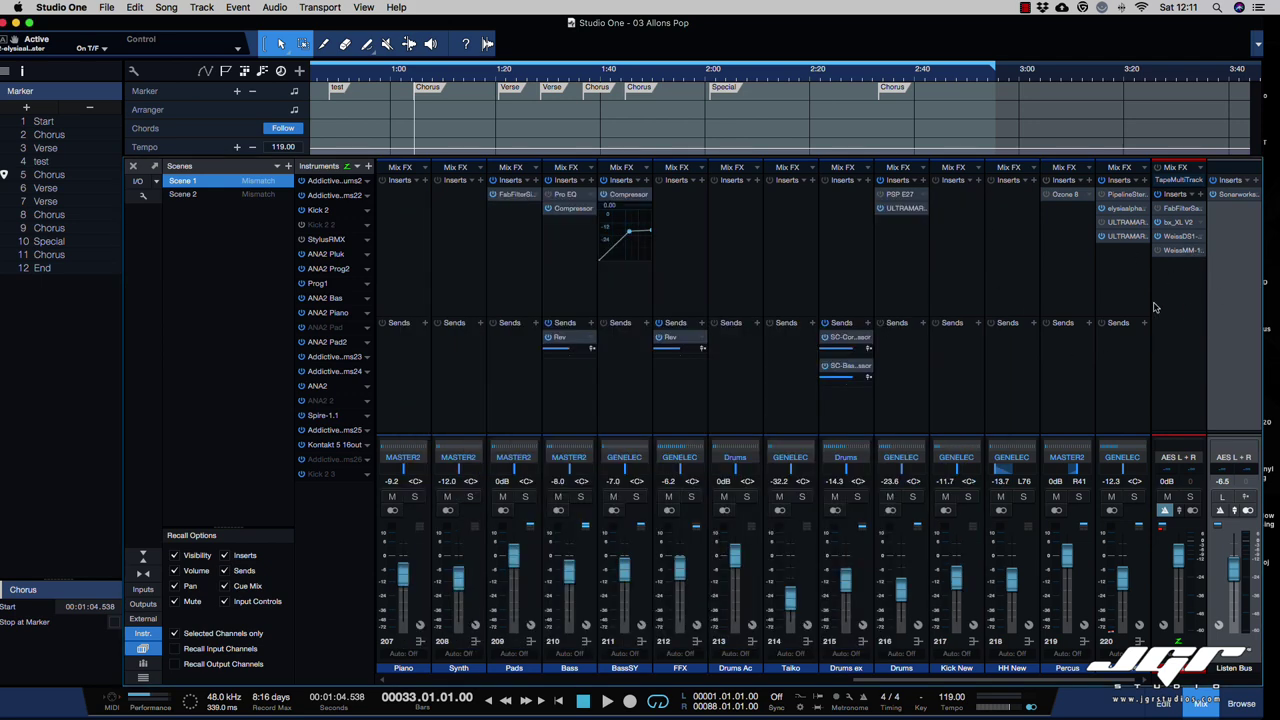
click(1176, 292)
click(166, 7)
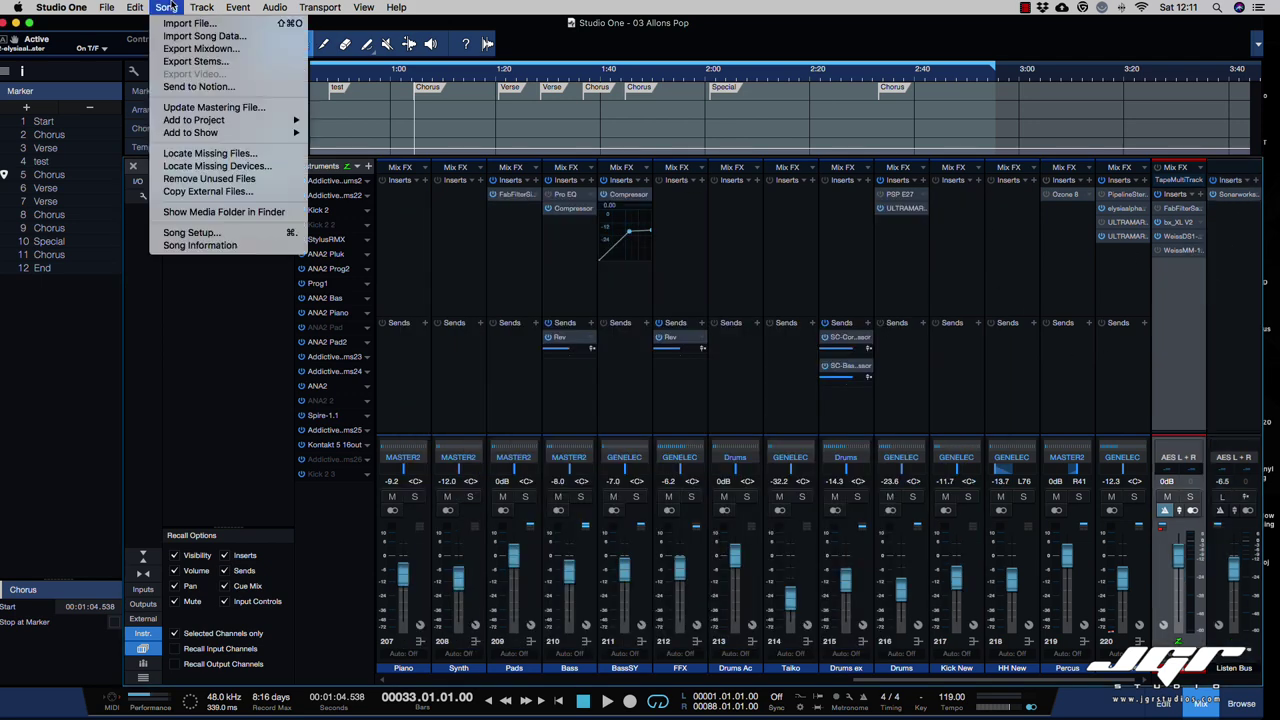
click(171, 6)
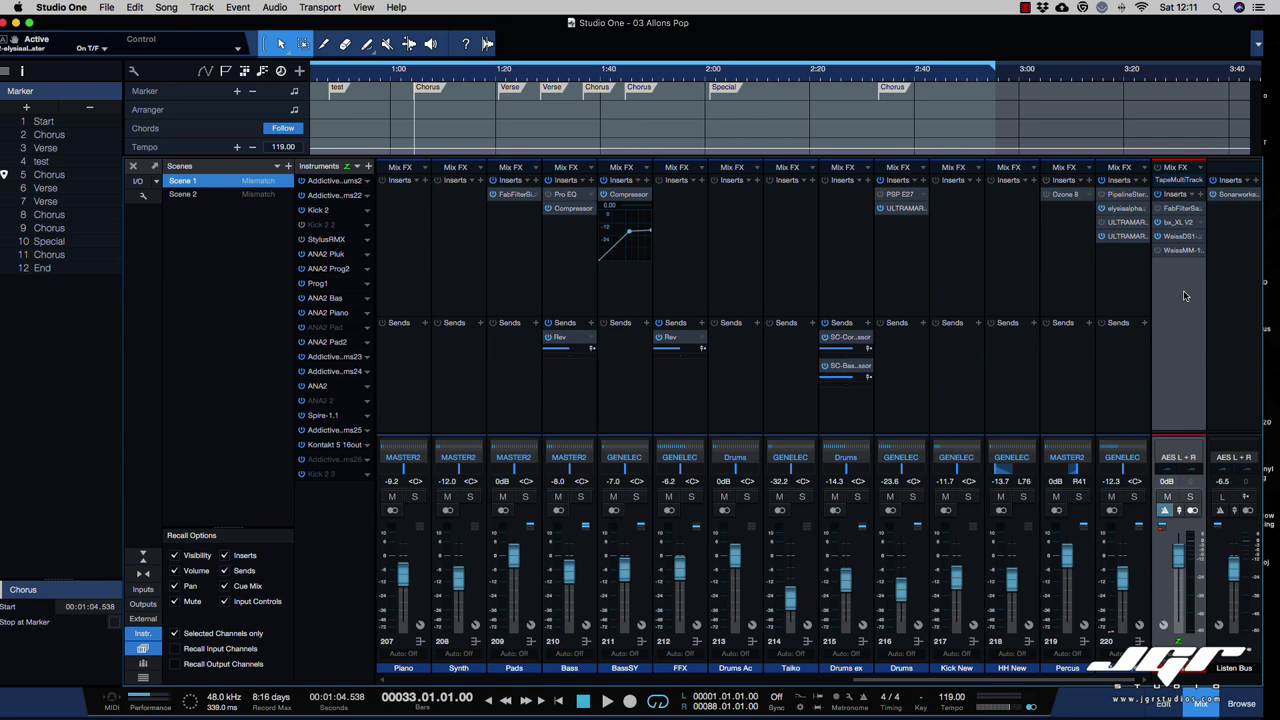
- Disable Solo through Listen Bus in the console options and try the Listen Bus's listen and fader-mode switches
click(142, 196)
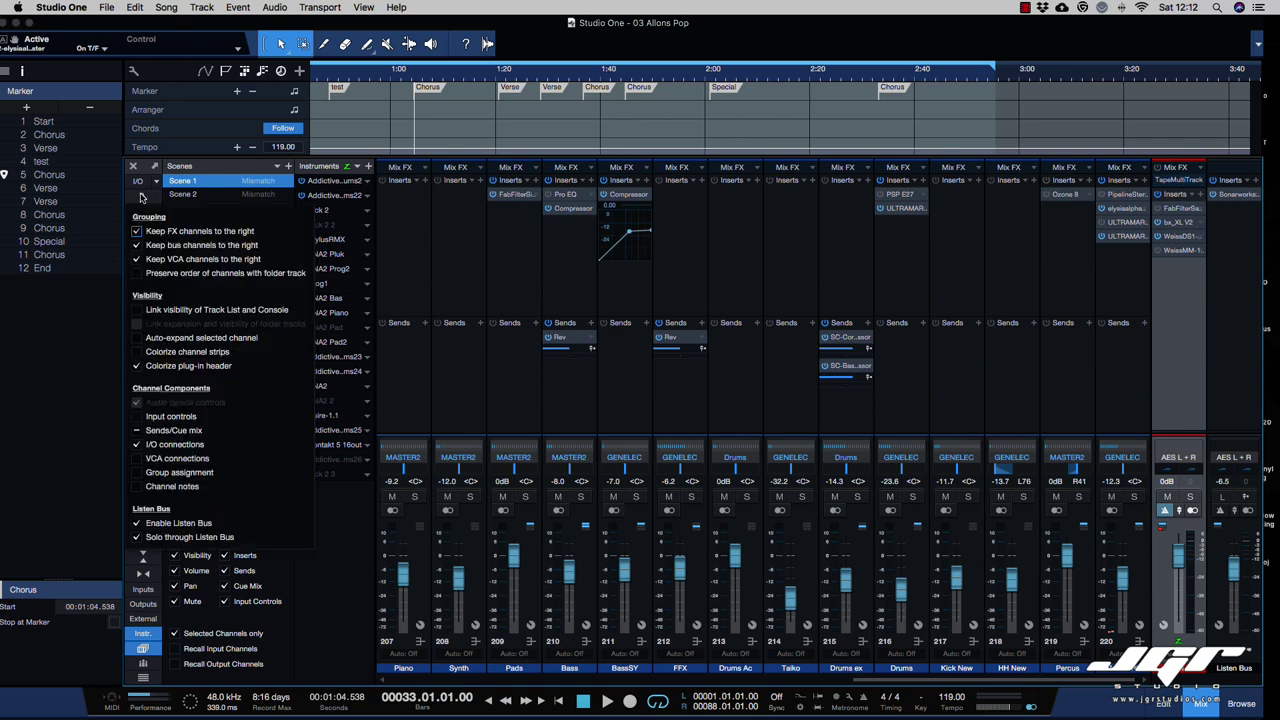
click(137, 538)
click(1192, 430)
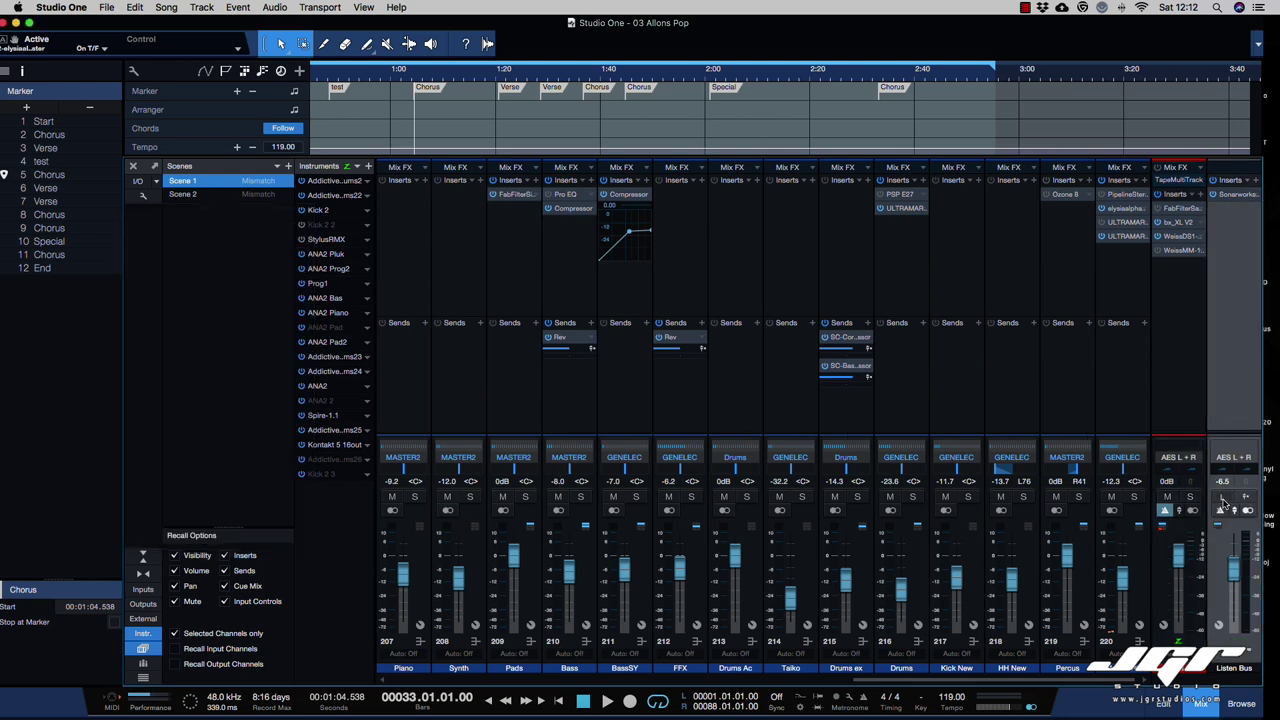
click(1223, 500)
click(1246, 498)
- Copy the BassSY channel's settings and paste them onto the FFX channel
click(915, 394)
click(424, 405)
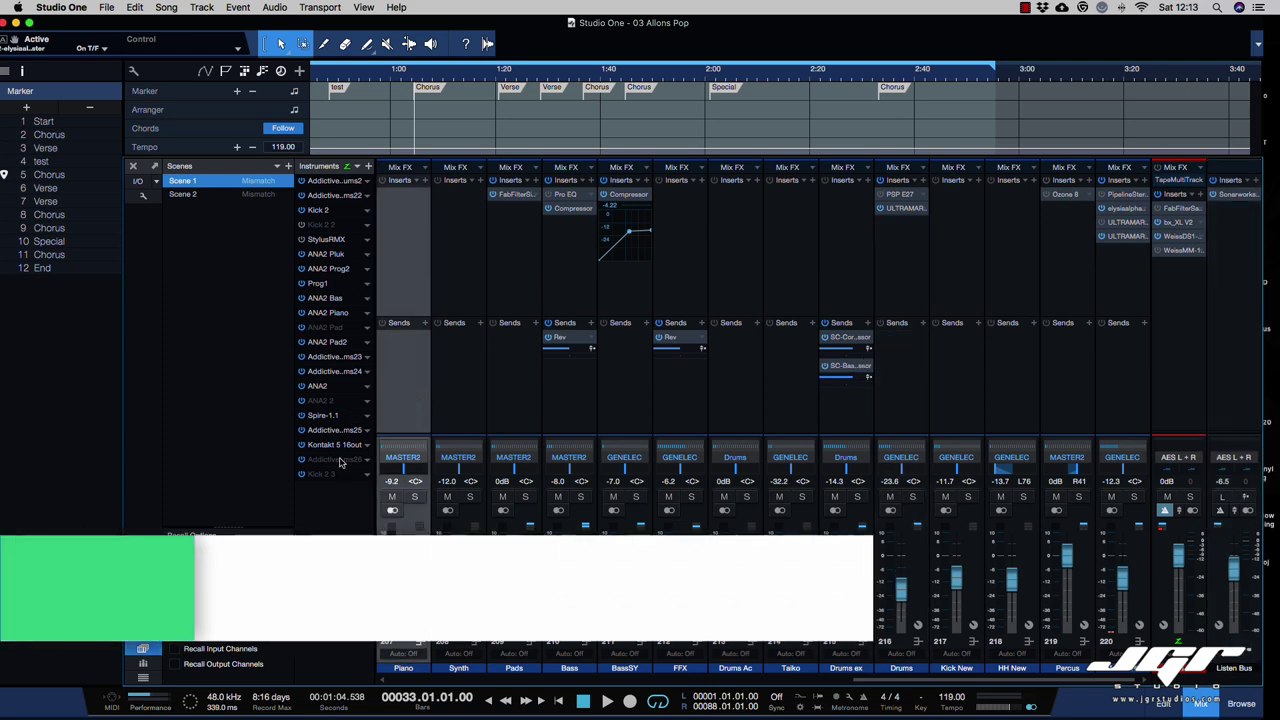
click(472, 418)
right_click(643, 555)
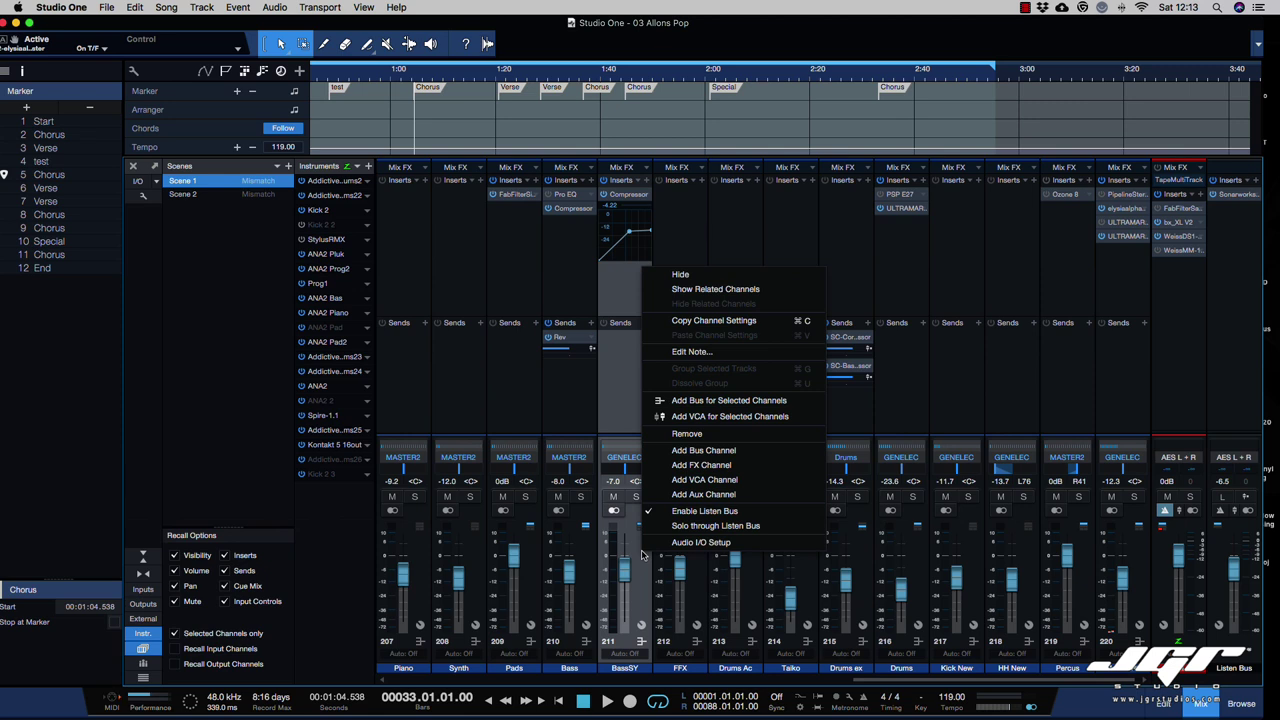
click(745, 321)
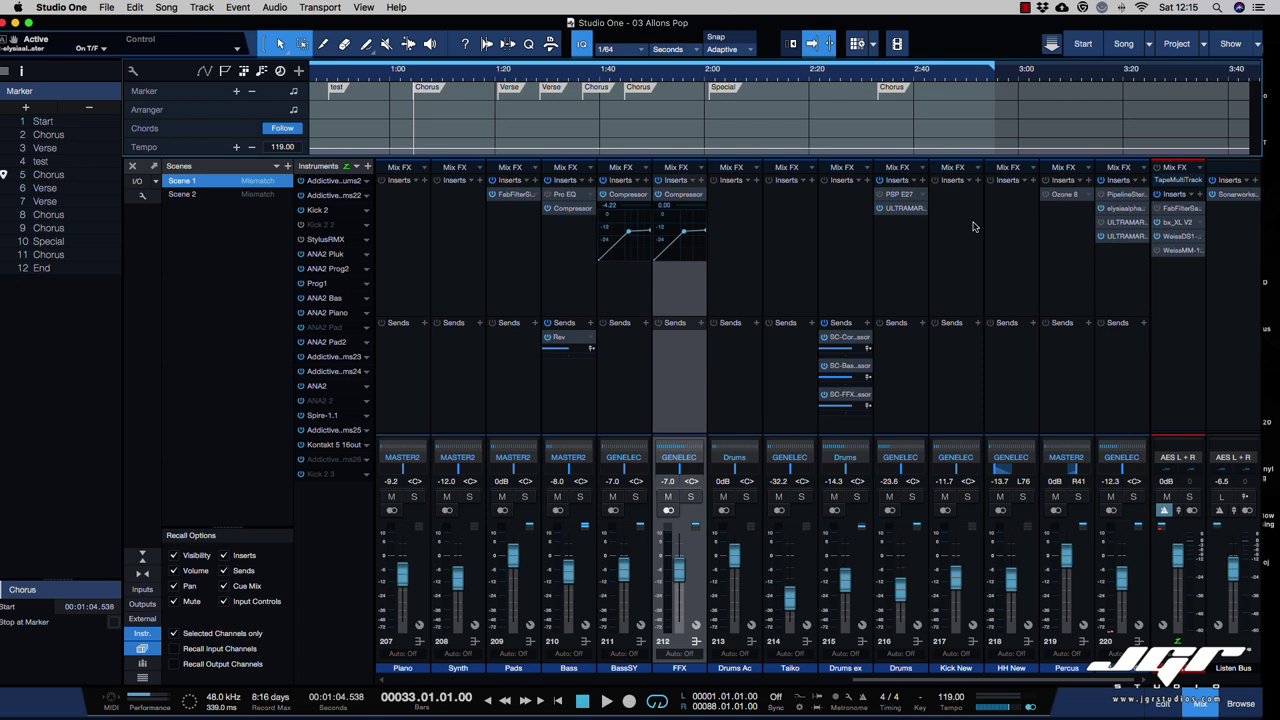
click(696, 181)
click(694, 183)
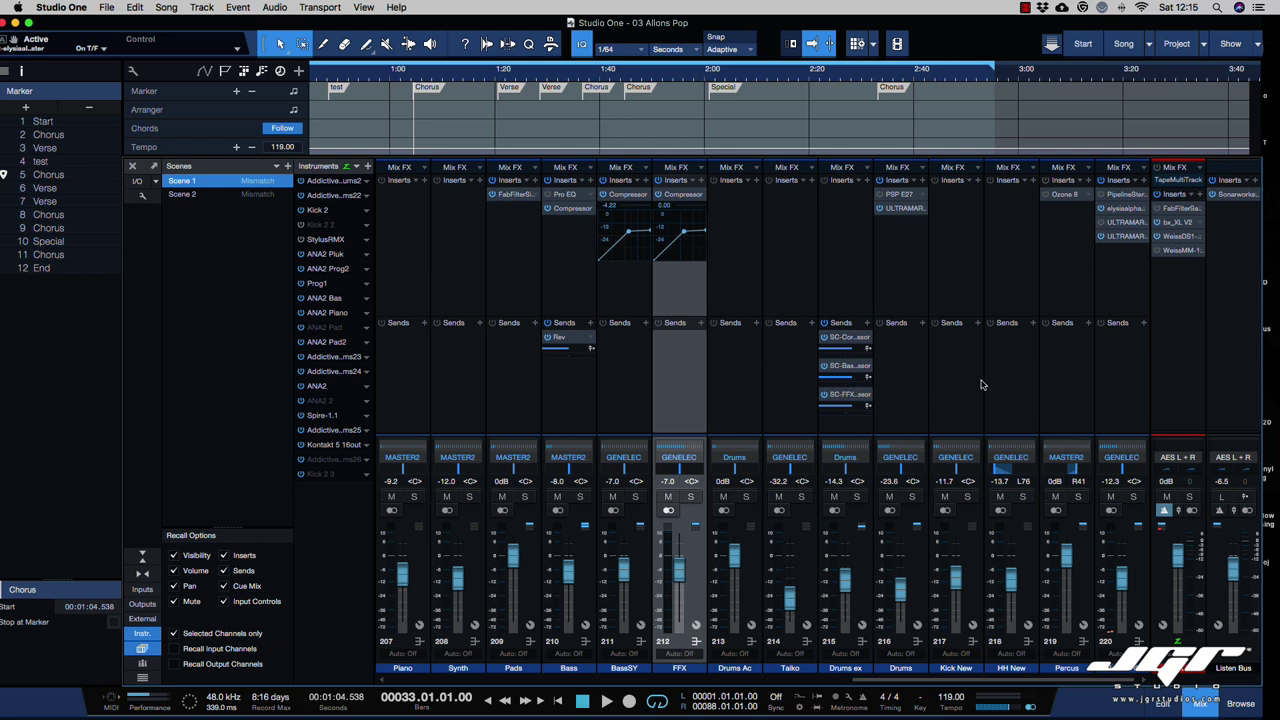
- Examine the MIDI Time Code and MIDI Machine Control device choices with external sync temporarily enabled, and cancel the preferences
key(super+comma)
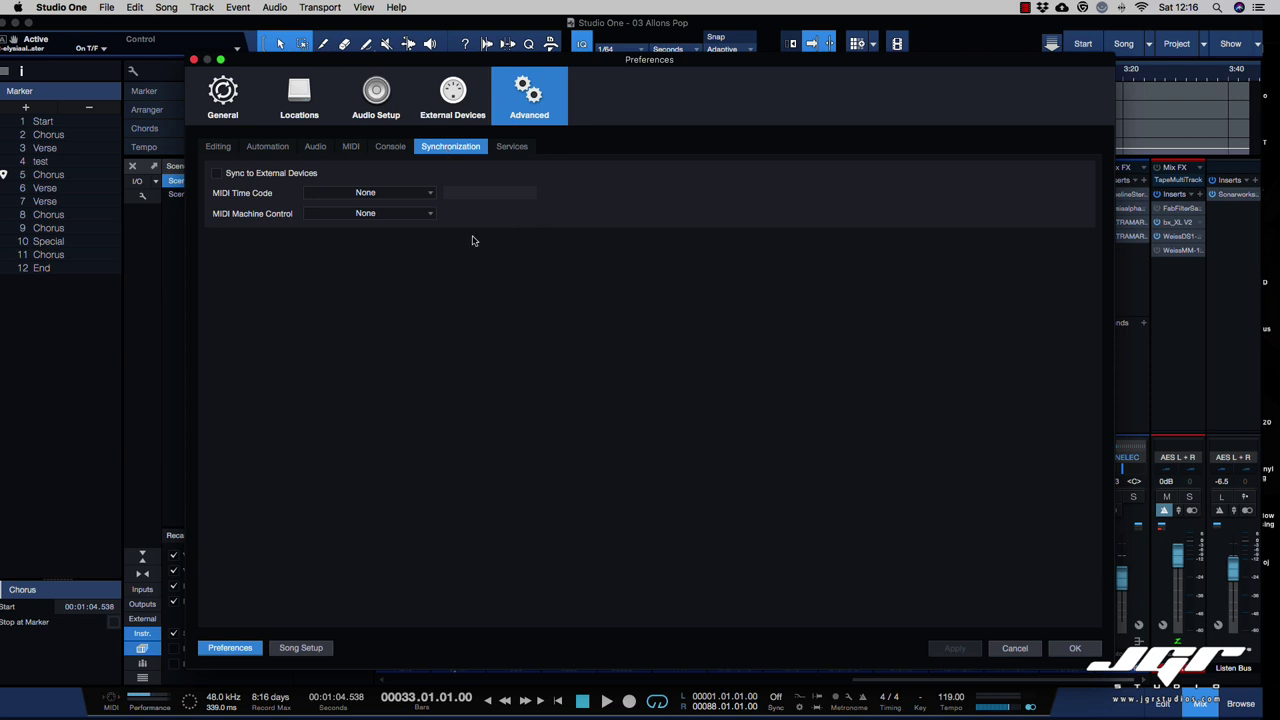
click(218, 174)
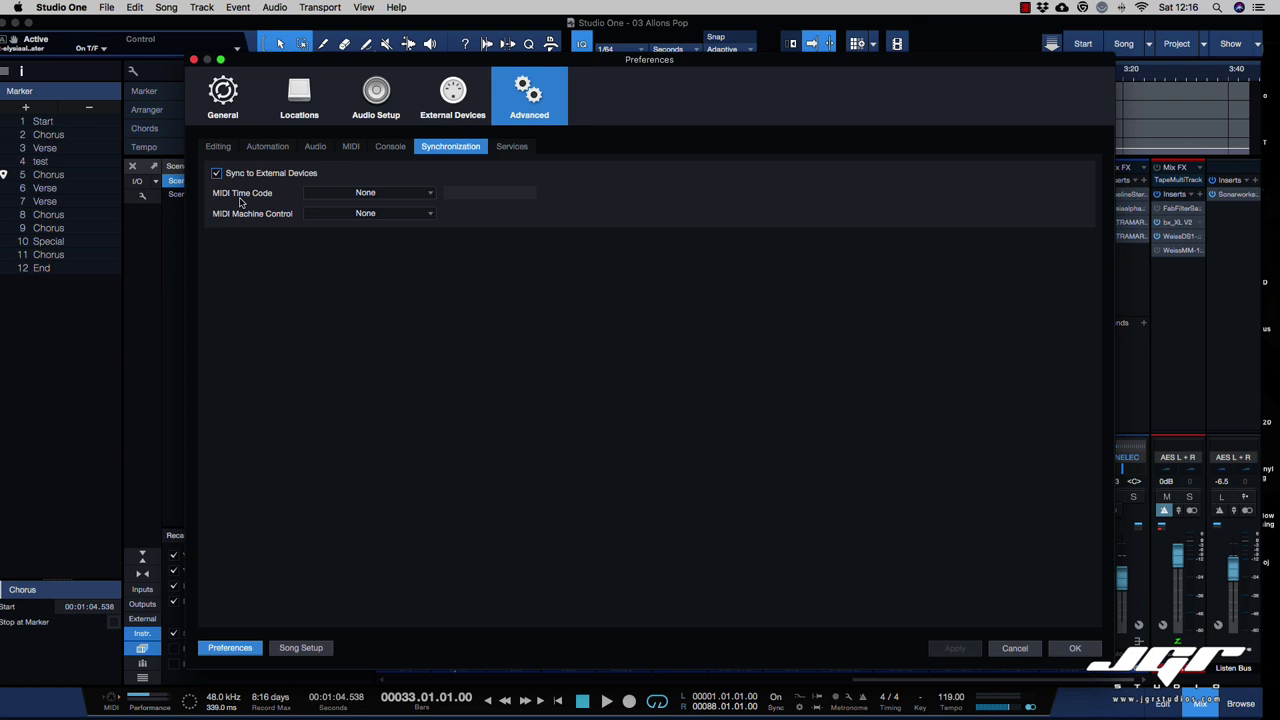
click(372, 196)
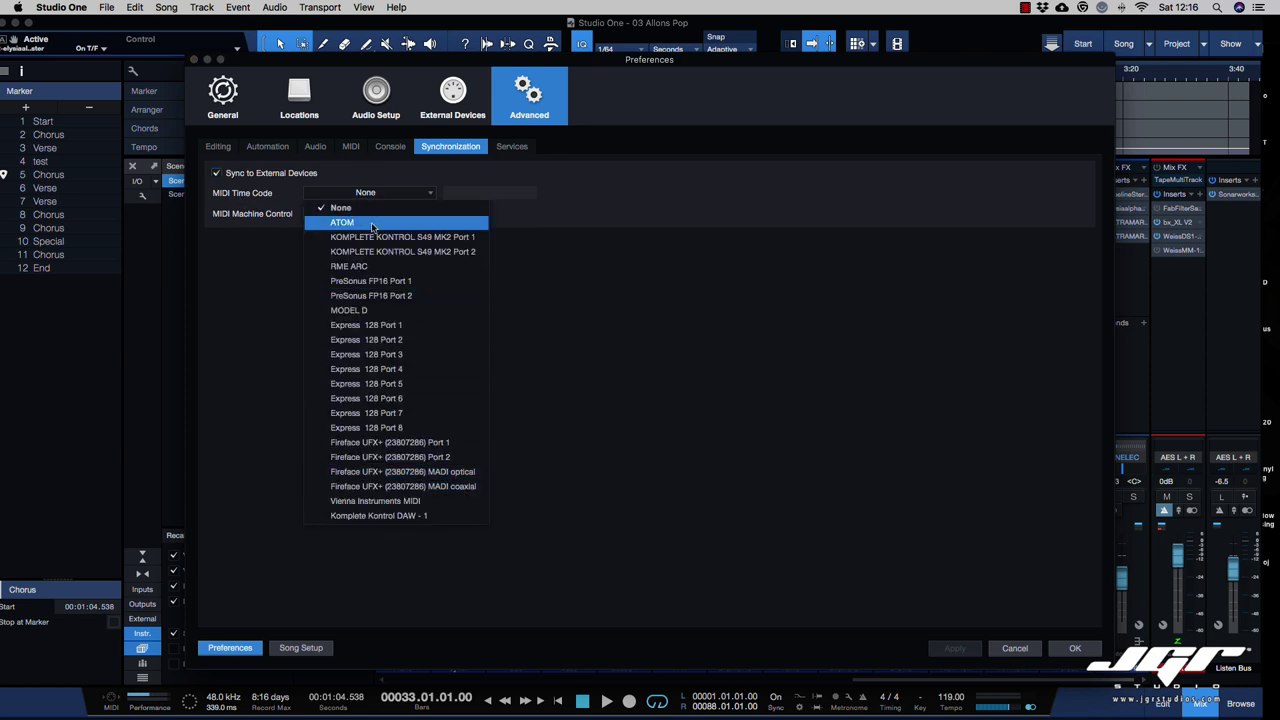
click(525, 268)
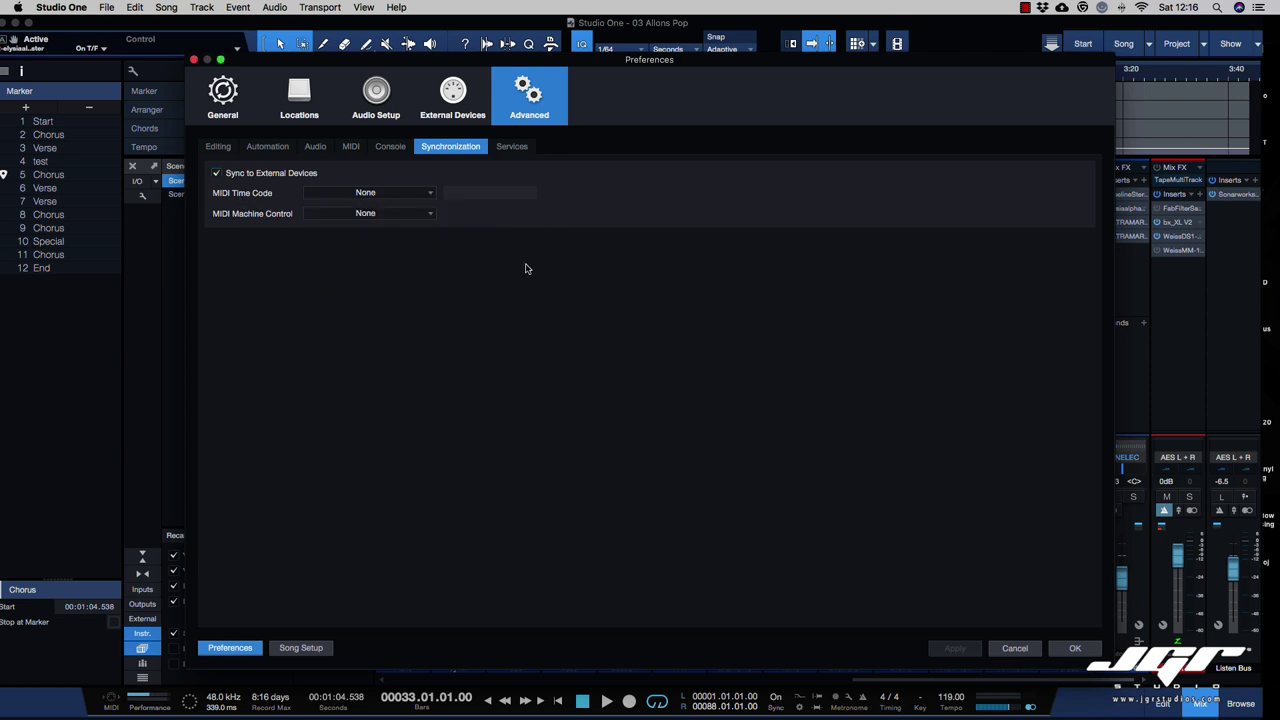
click(431, 214)
click(551, 229)
click(217, 174)
click(1013, 647)
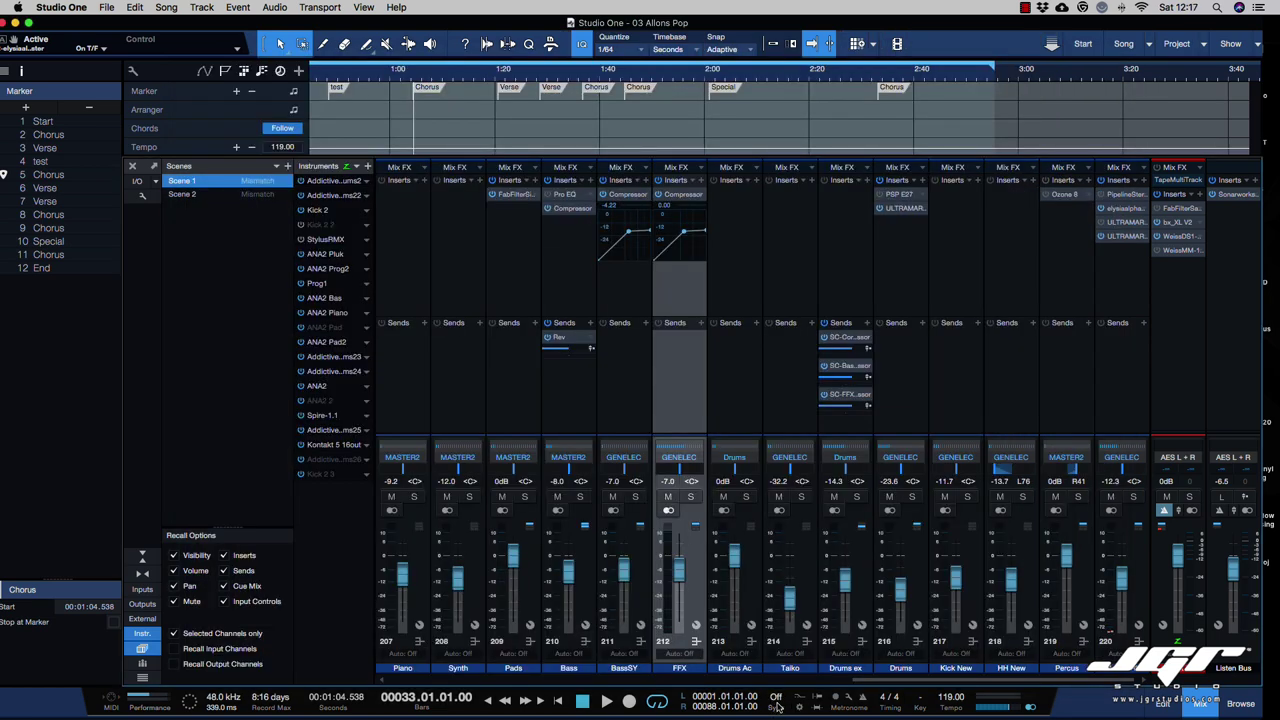
- Open the mixdown export settings and show the resolution choices for the Wave format
click(168, 7)
click(200, 48)
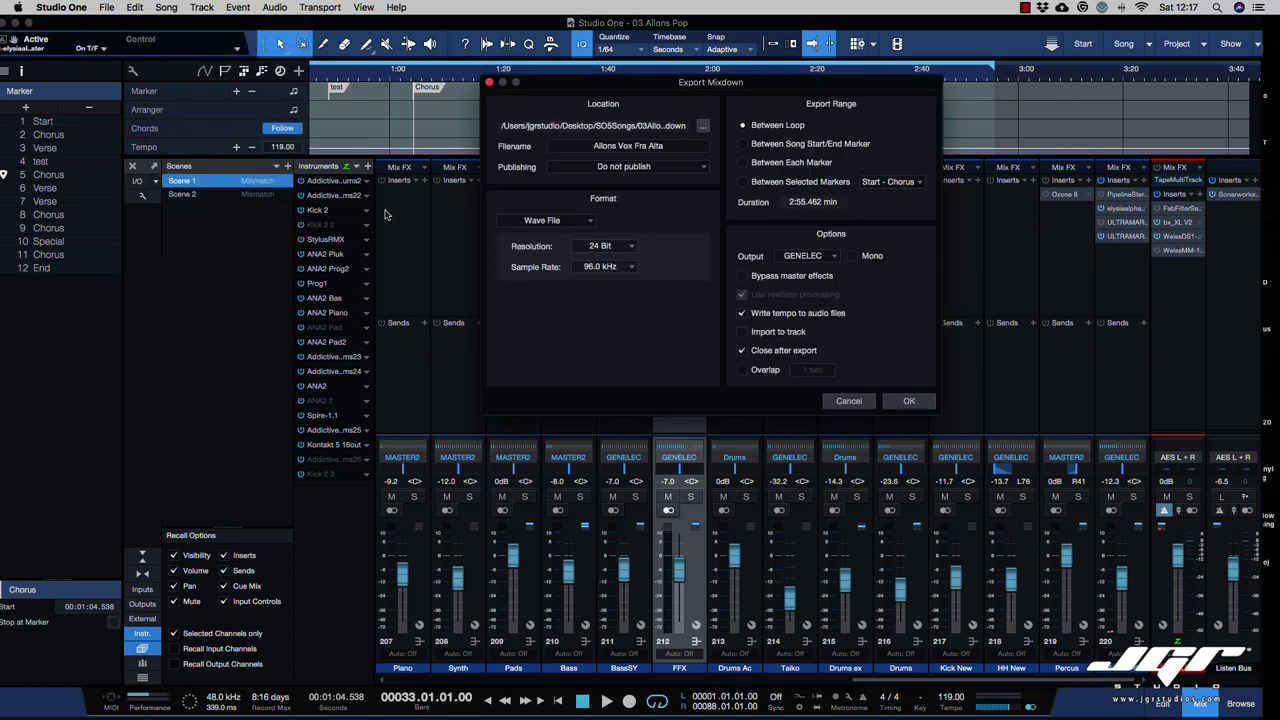
click(618, 247)
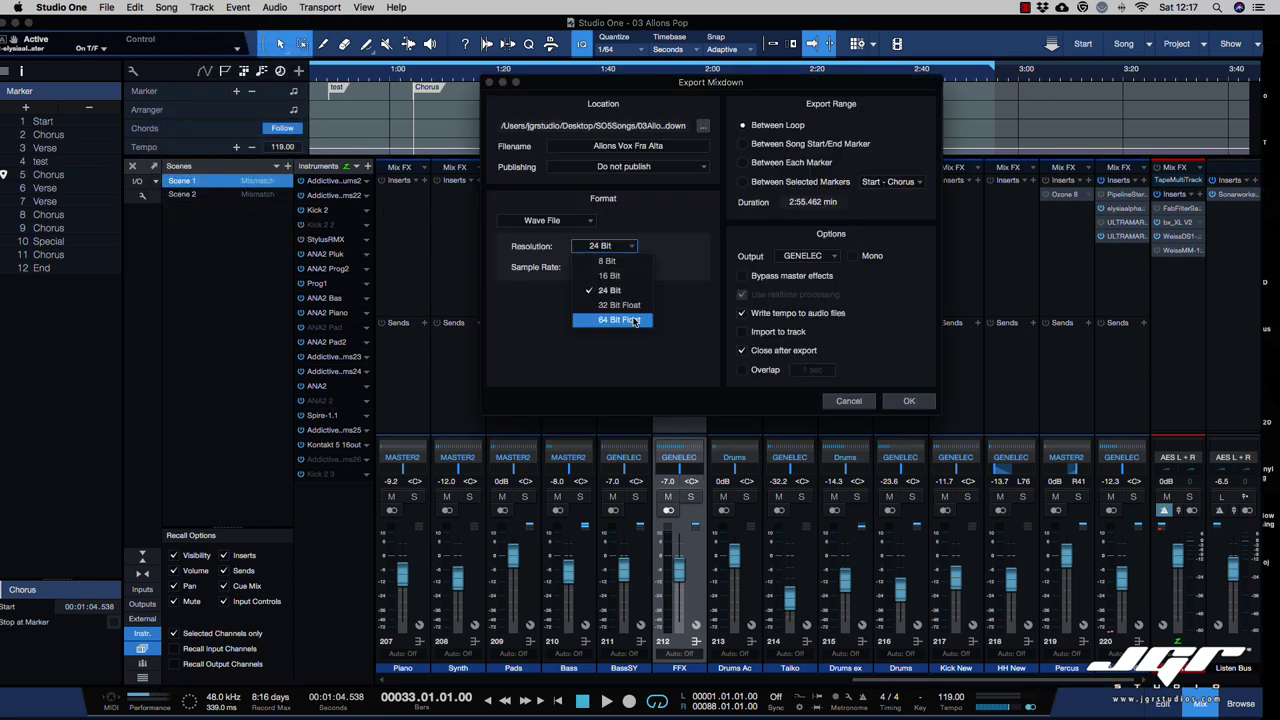